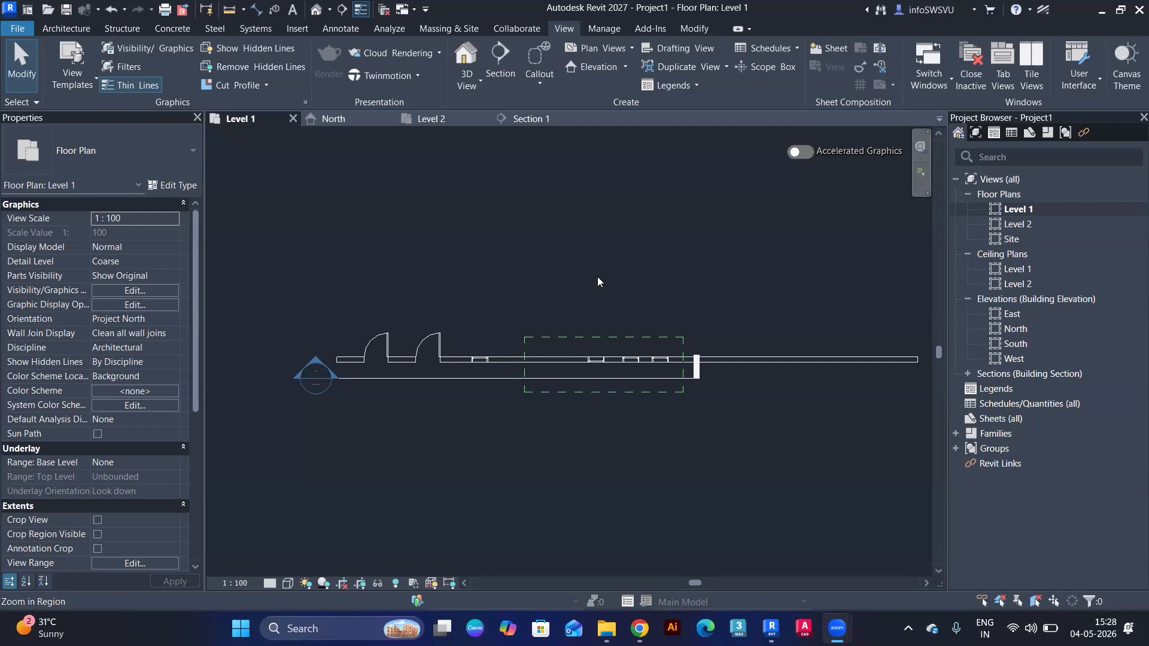
scroll(607, 312, "up", 1)
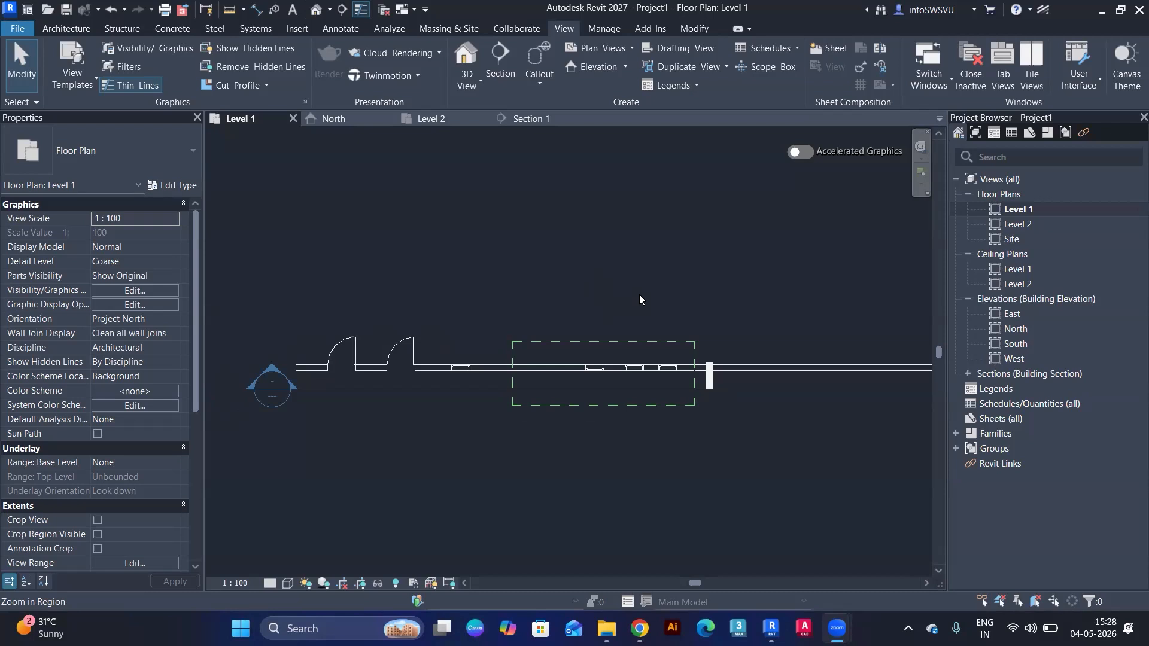
left_click(485, 247)
key("v")
key("v")
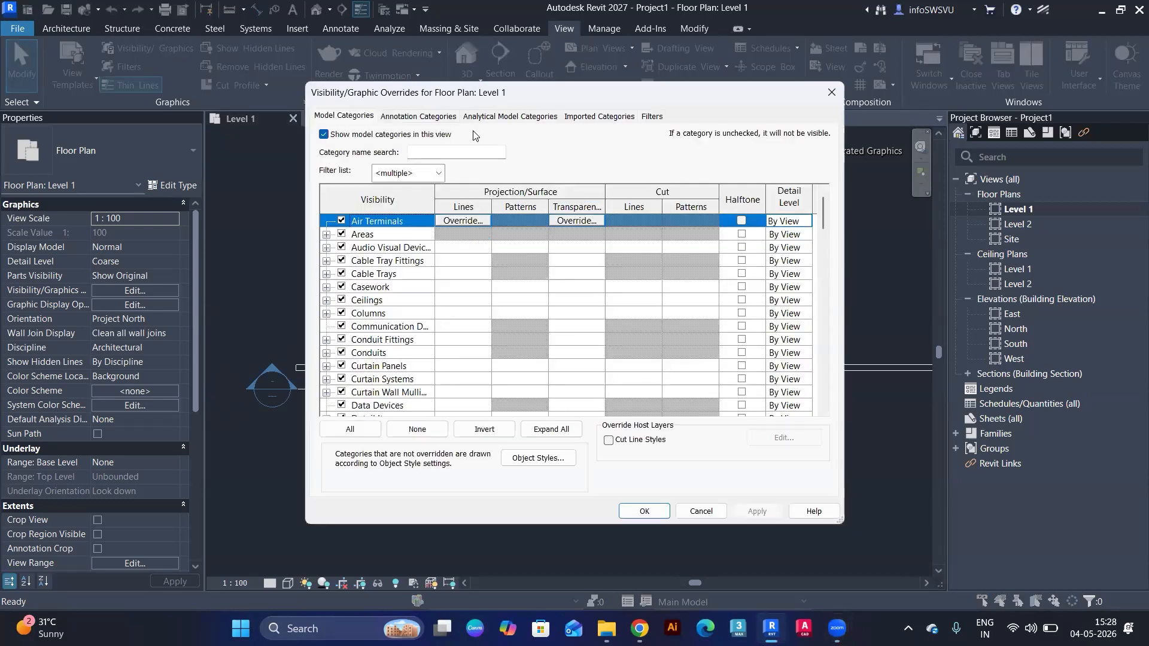
left_click(832, 92)
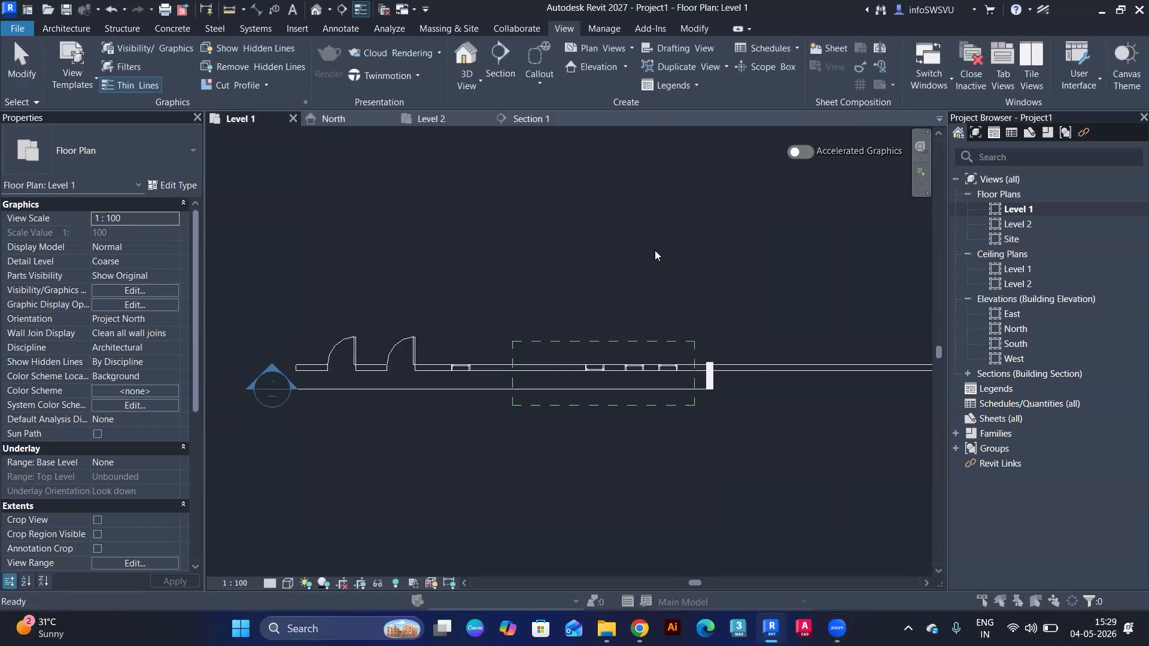
Step: Open the Visibility/Graphic Overrides for the Level 1 floor plan and review the first model categories in the list
key("v")
key("v")
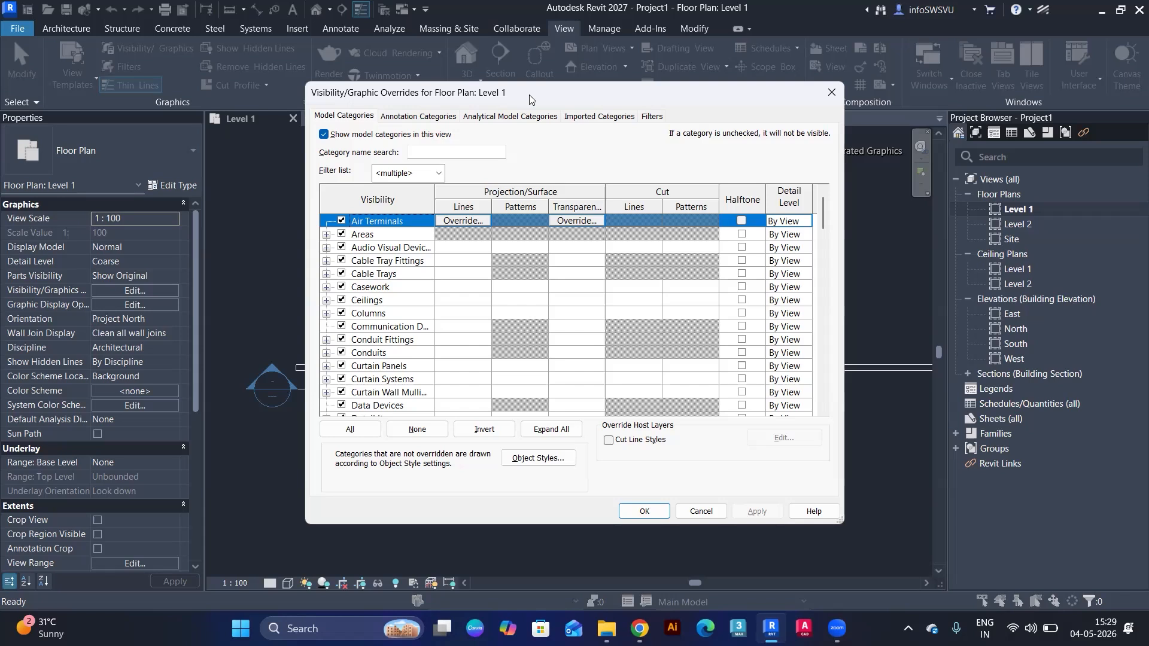
left_click_drag(529, 99, 735, 124)
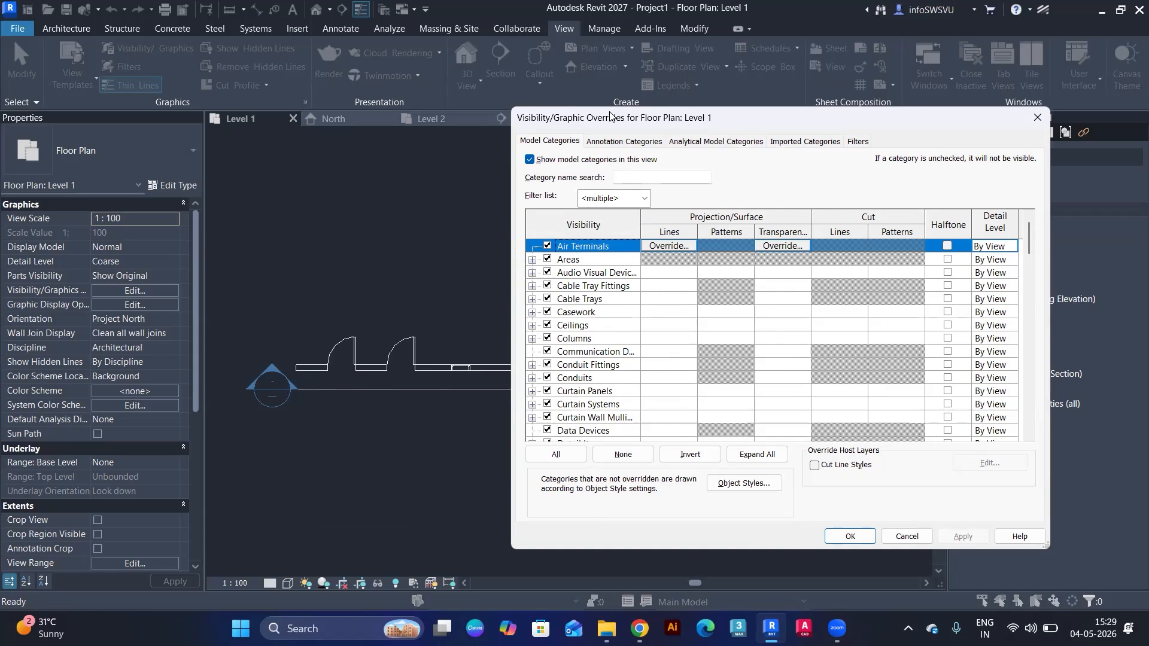
left_click_drag(611, 114, 688, 76)
scroll(680, 278, "down", 2)
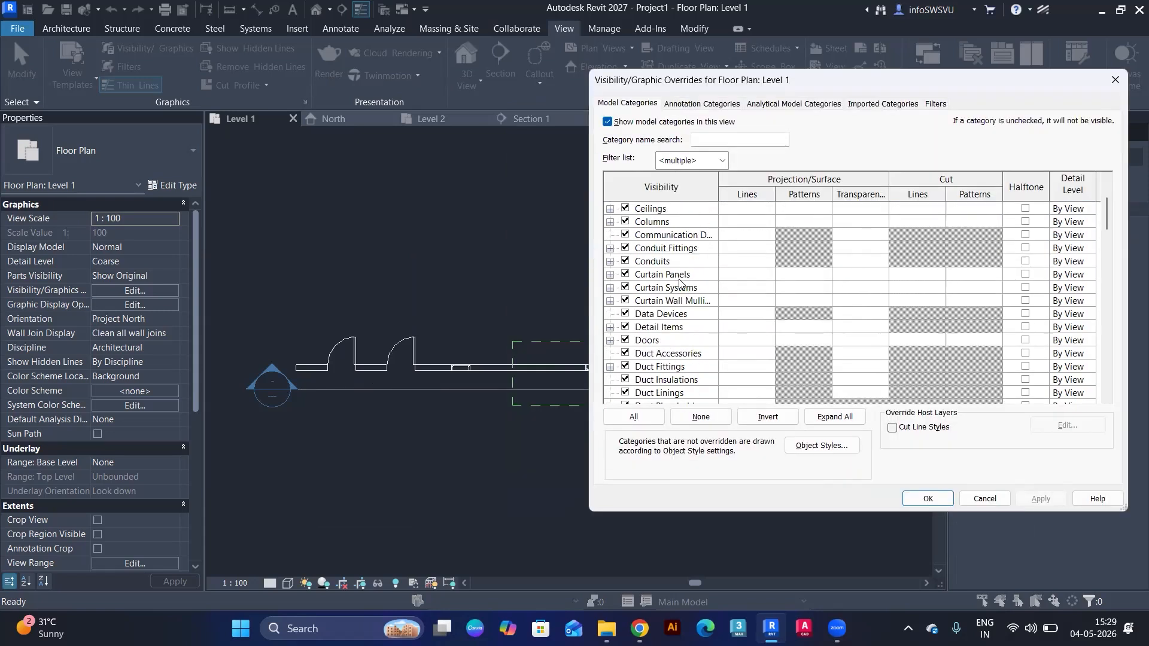
scroll(679, 282, "down", 2)
scroll(680, 282, "up", 4)
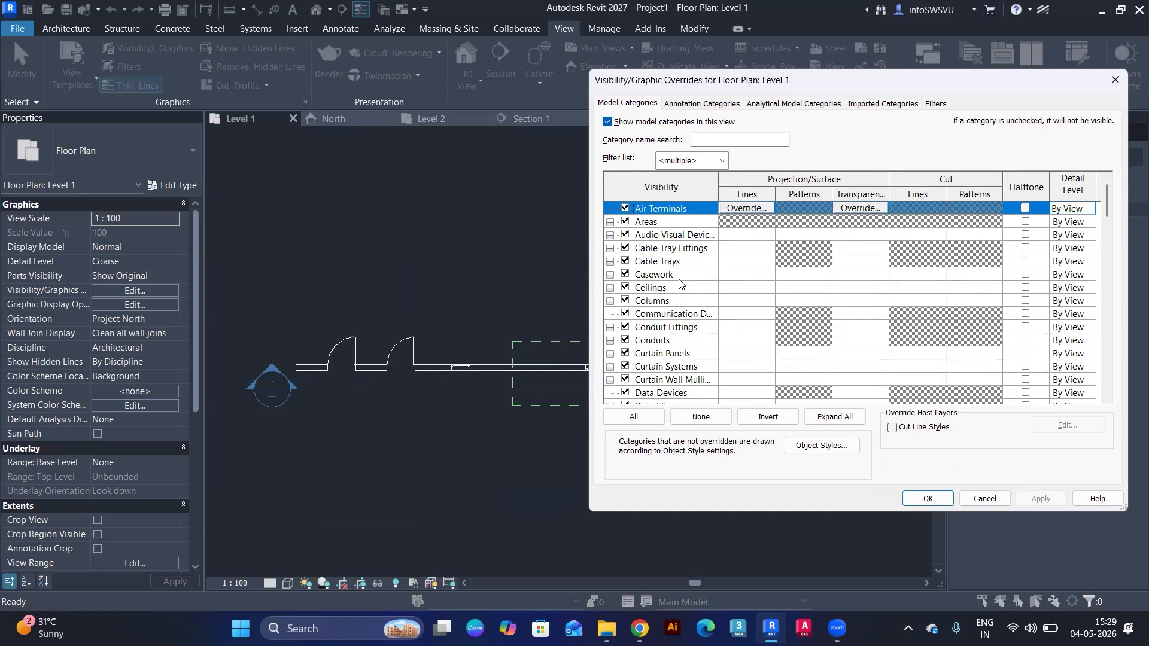
left_click_drag(934, 87, 730, 118)
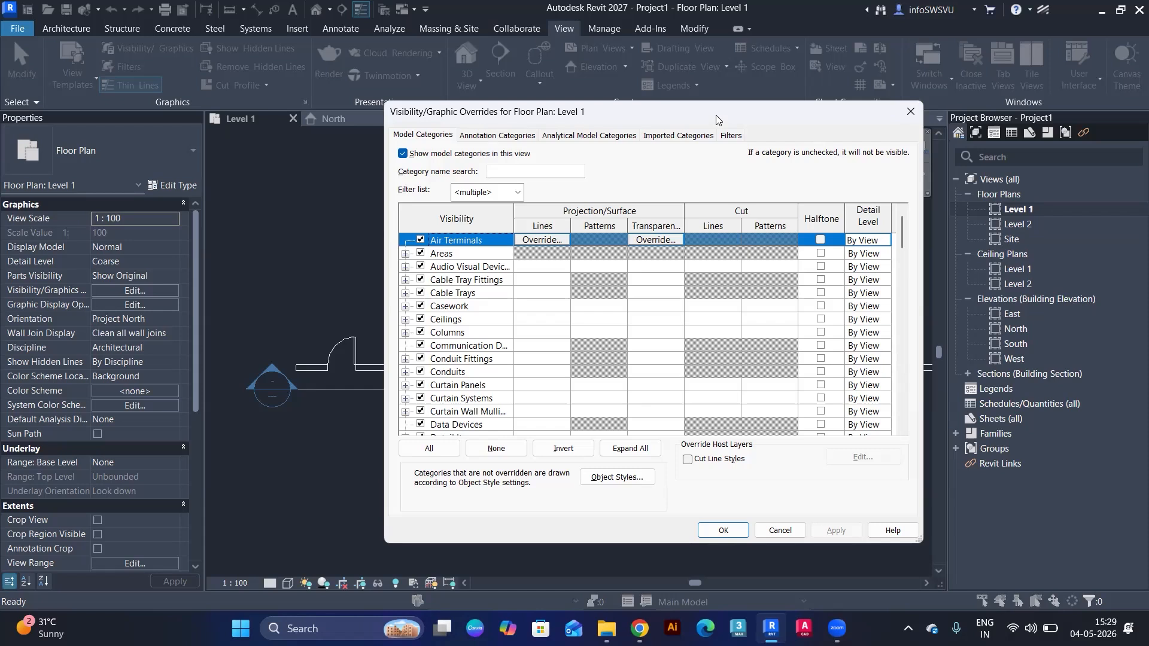
left_click_drag(717, 120, 768, 94)
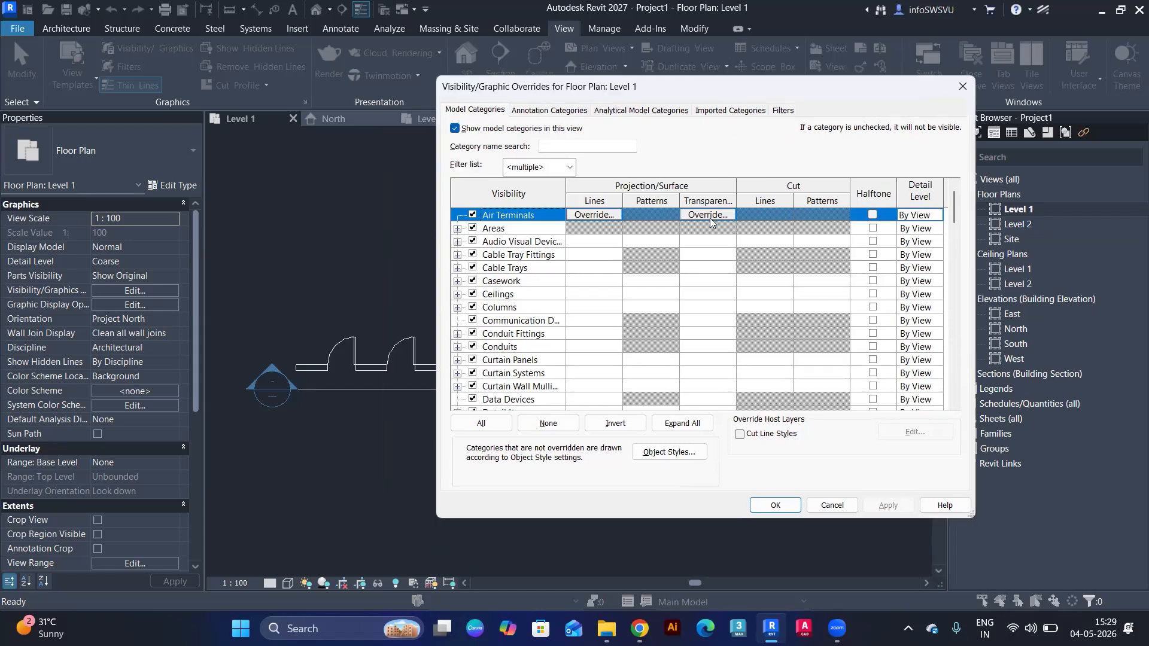
Step: Look through the complete model category list, checking the visibility state of categories such as Topography and Mass
scroll(514, 296, "down", 4)
scroll(511, 294, "down", 9)
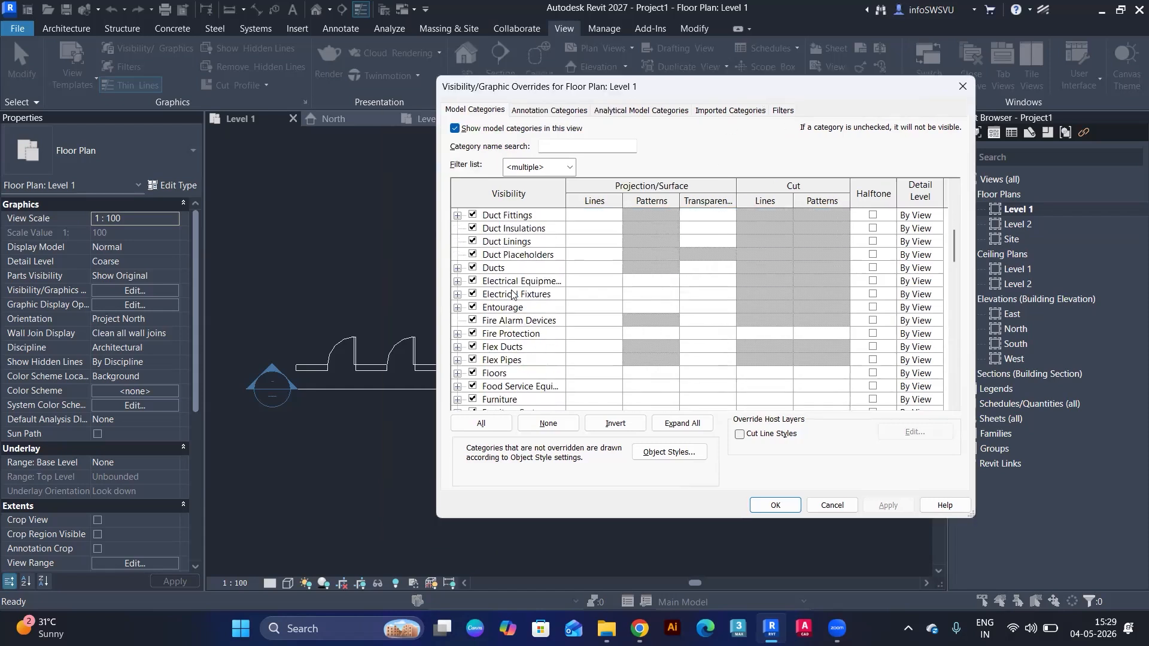
scroll(512, 294, "down", 5)
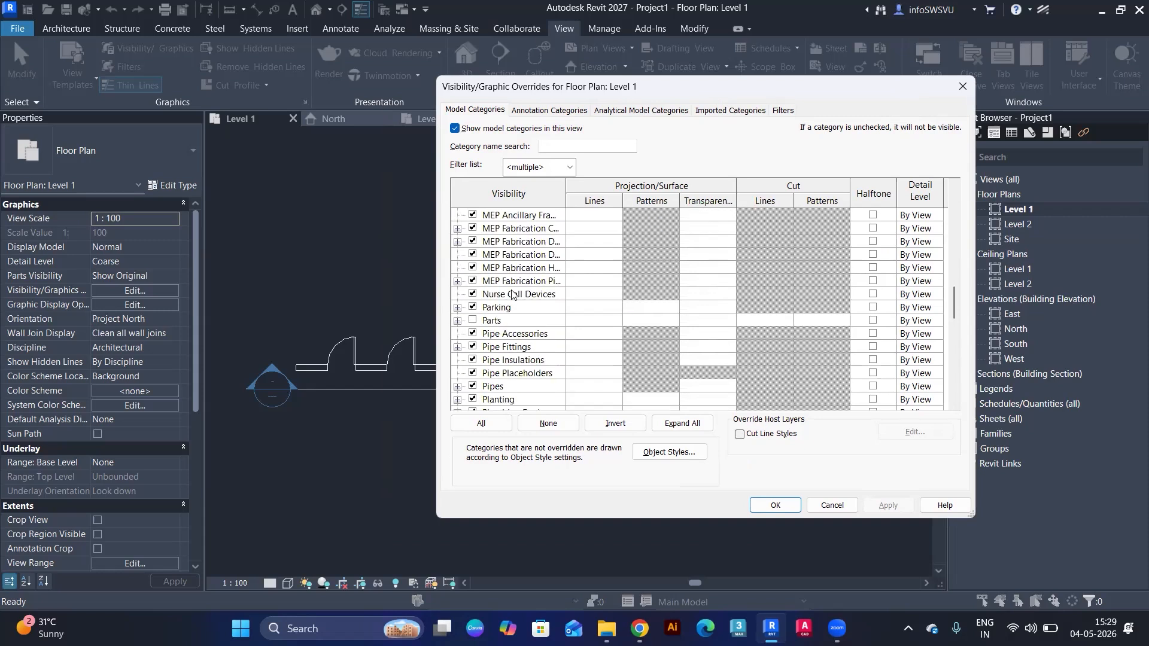
scroll(489, 323, "down", 2)
scroll(489, 323, "down", 8)
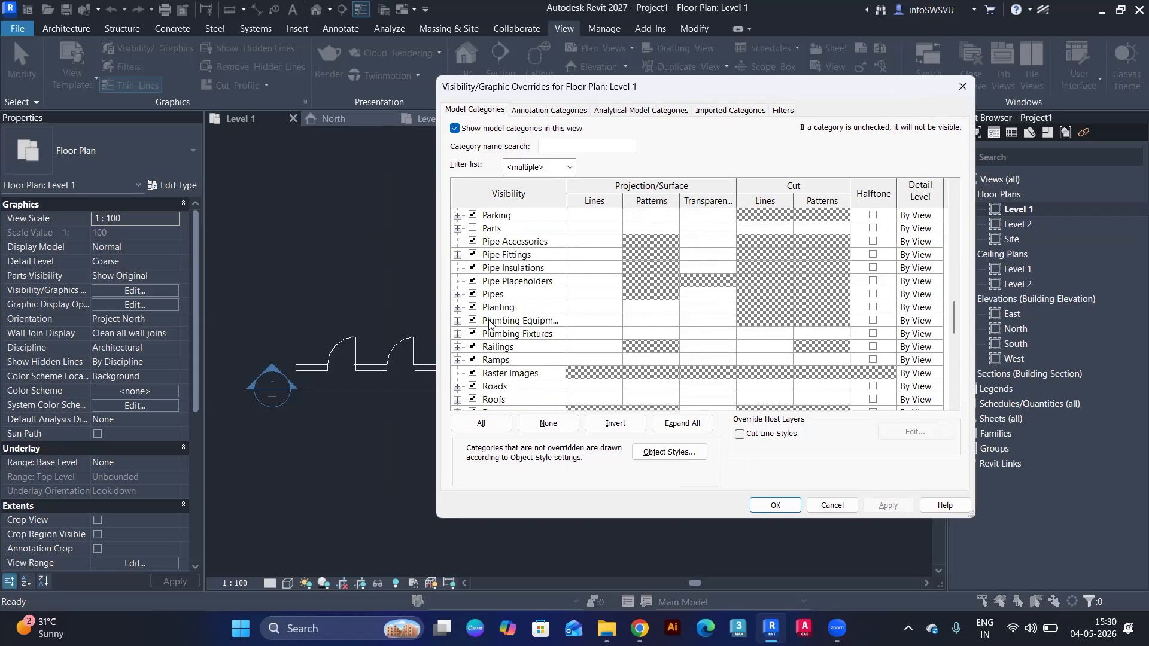
scroll(489, 323, "down", 8)
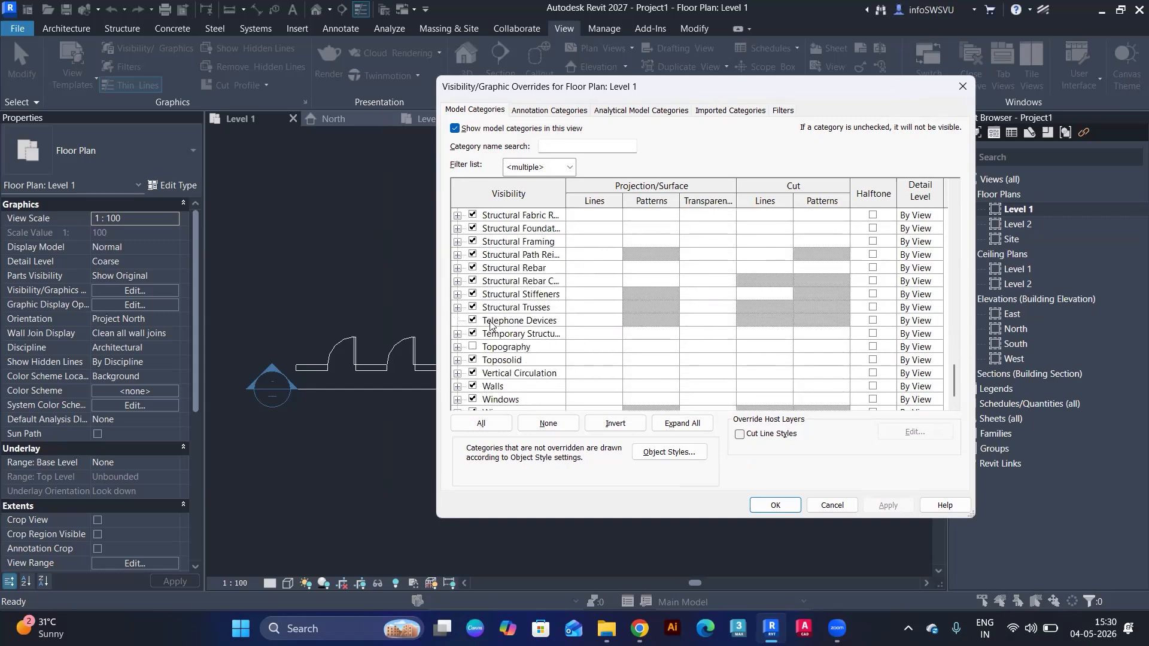
left_click(473, 334)
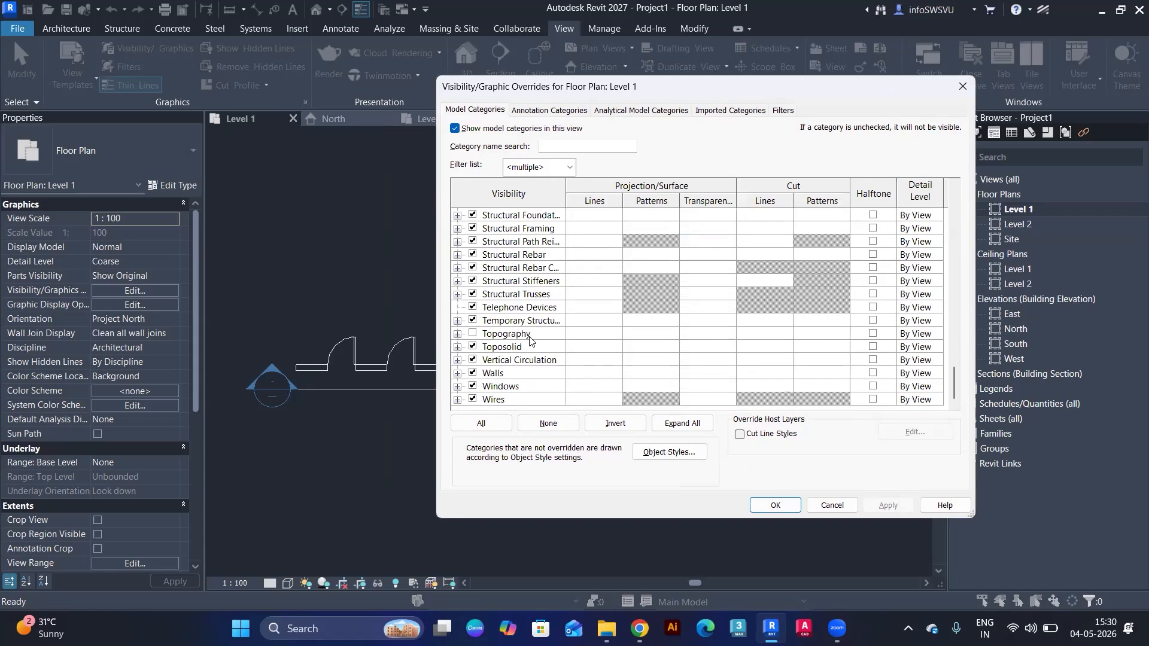
scroll(529, 340, "up", 12)
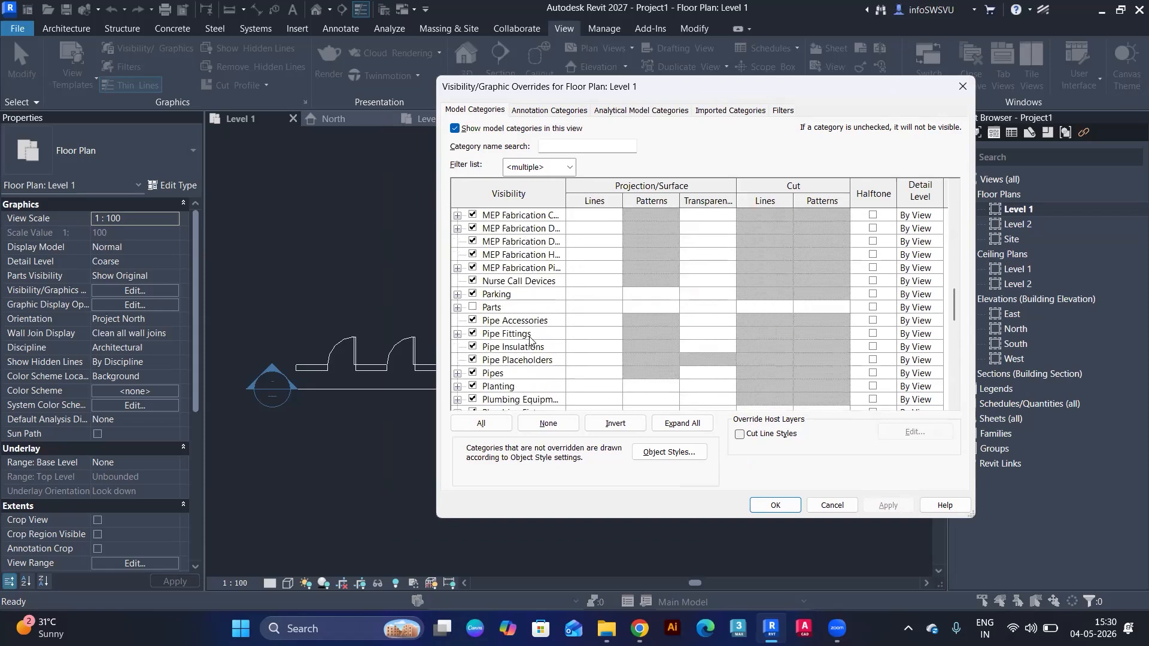
scroll(530, 340, "up", 13)
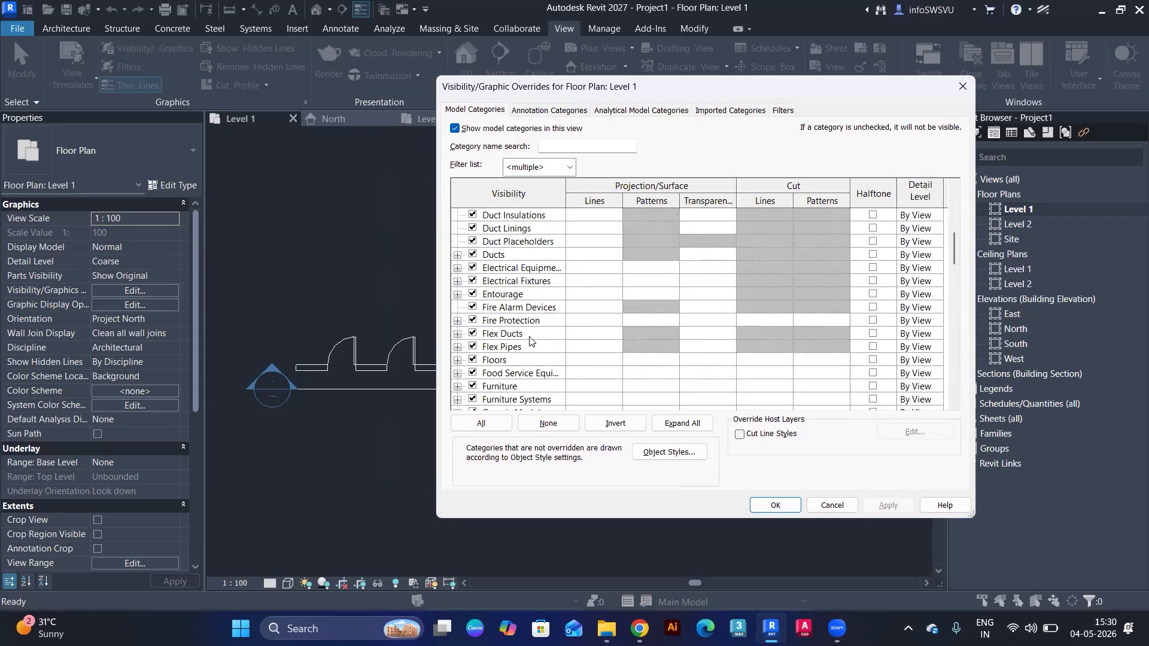
scroll(529, 340, "down", 13)
left_click(473, 321)
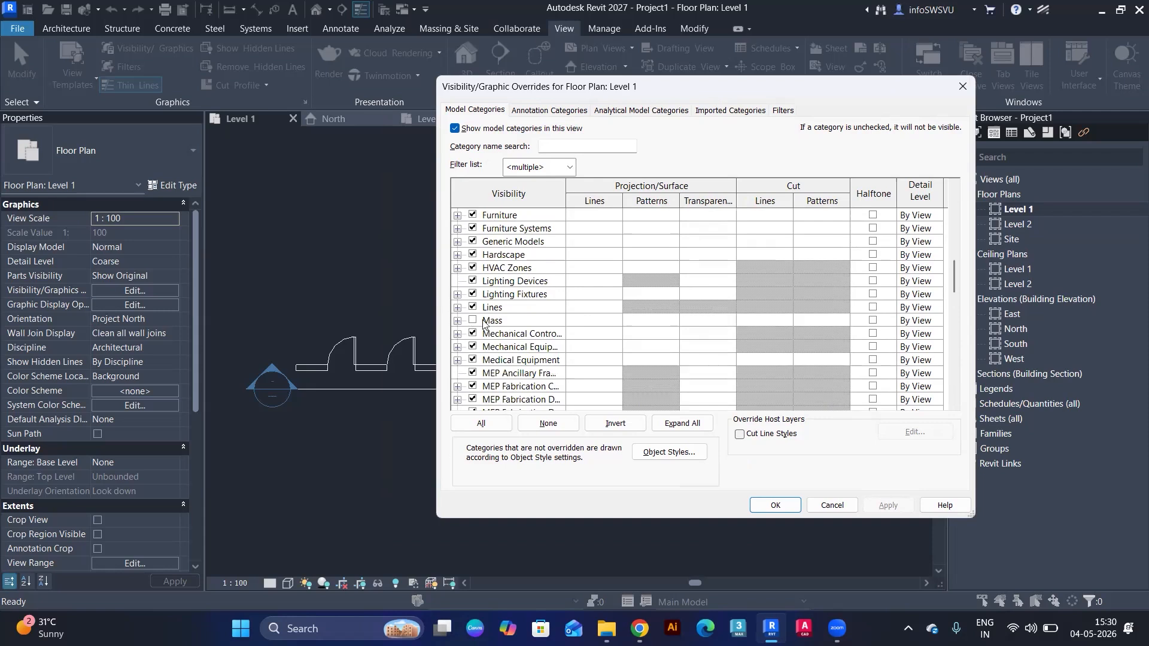
Step: Hide the Doors category in the Level 1 floor plan and apply the visibility overrides
scroll(483, 323, "up", 2)
scroll(483, 323, "up", 2)
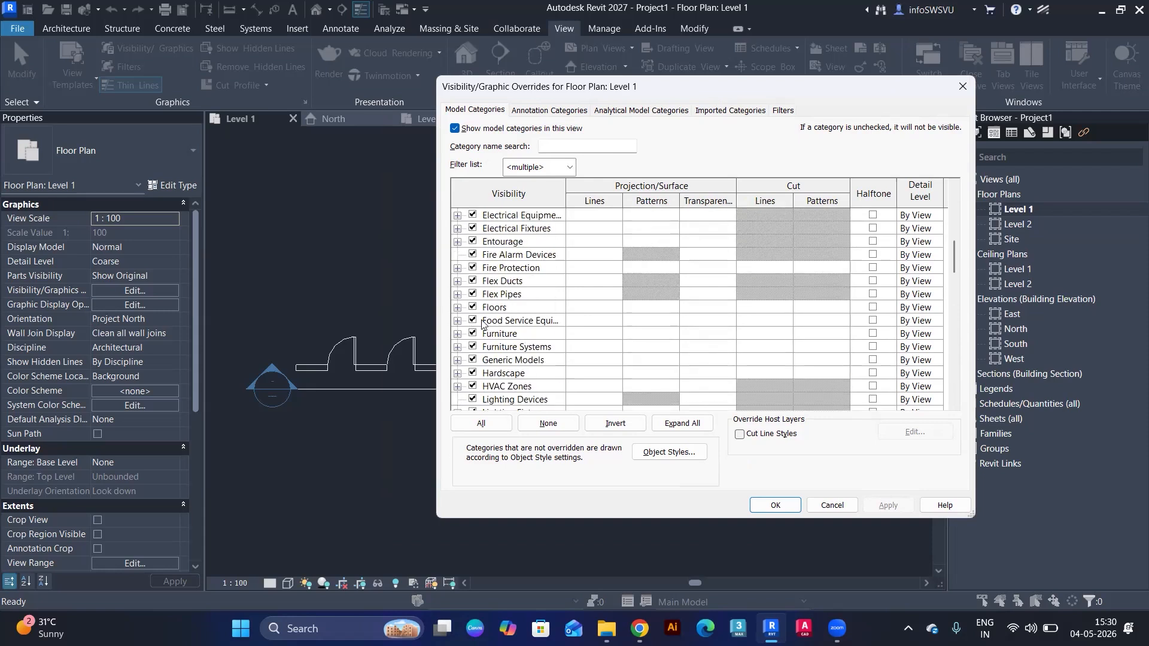
scroll(483, 323, "up", 4)
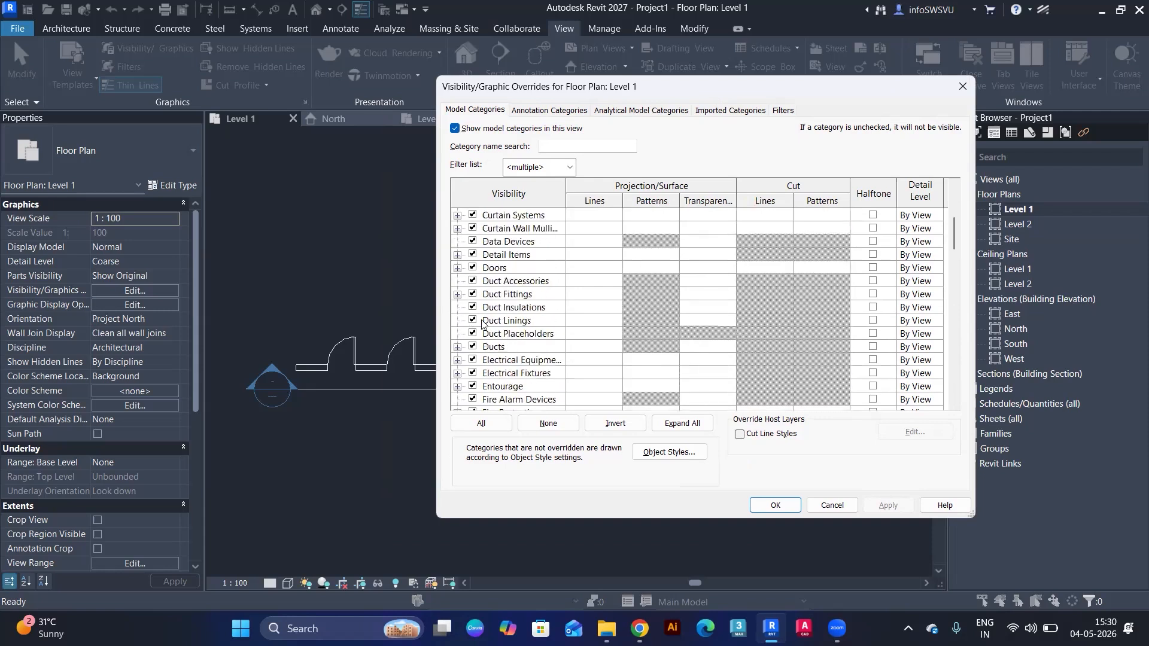
scroll(483, 323, "up", 1)
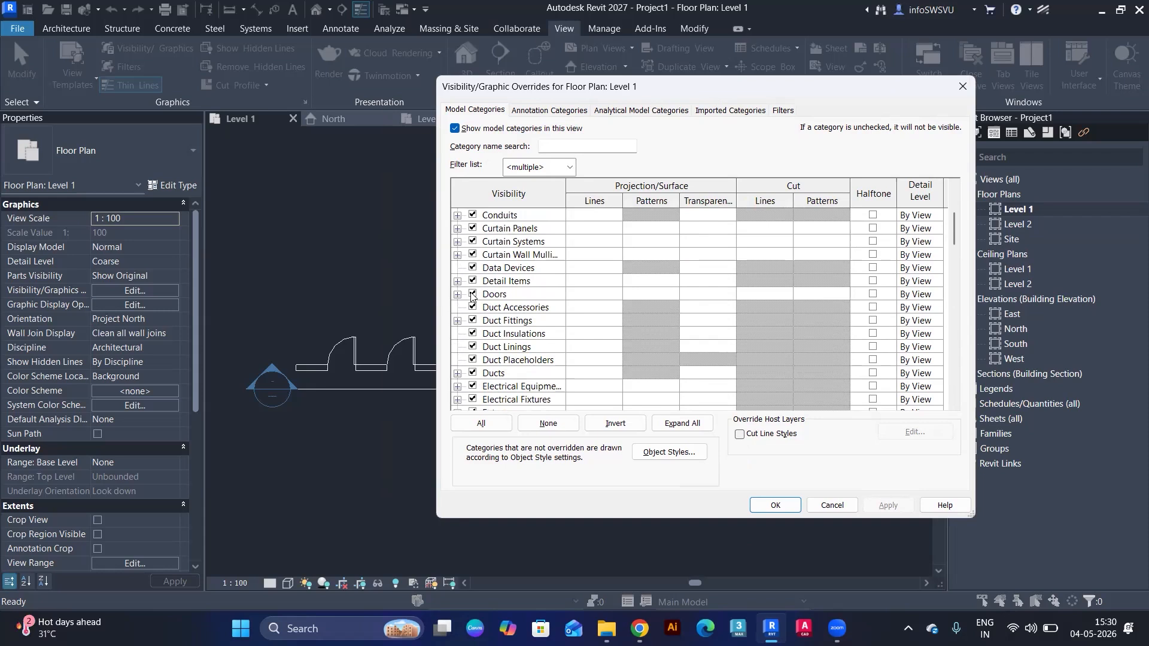
left_click(472, 294)
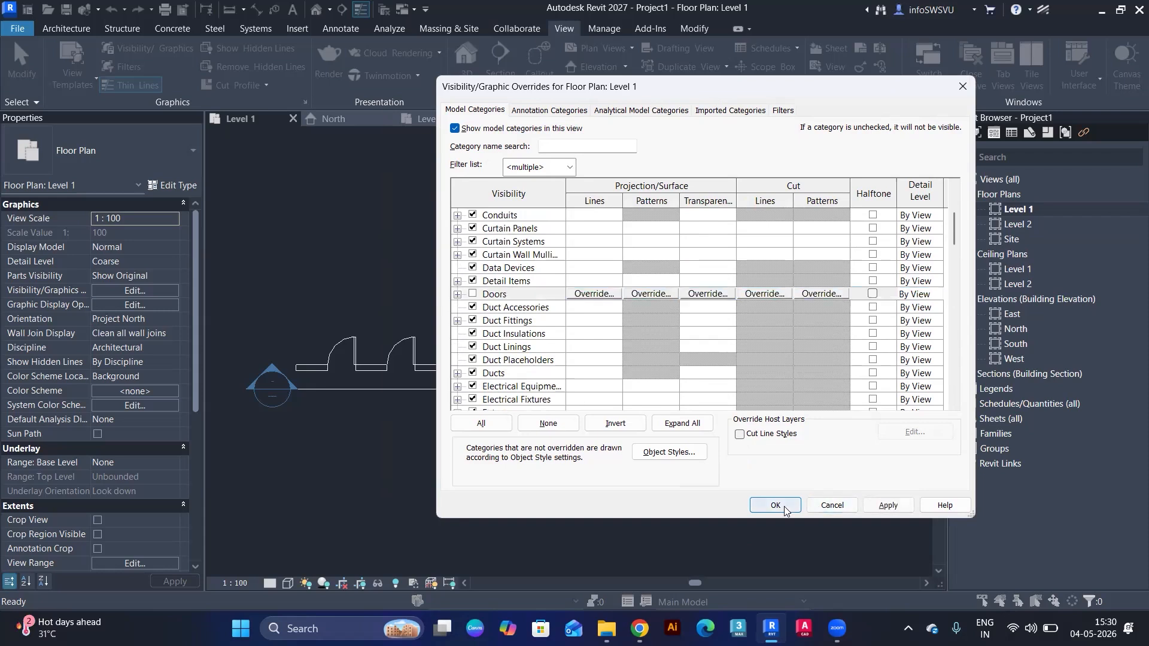
left_click(784, 507)
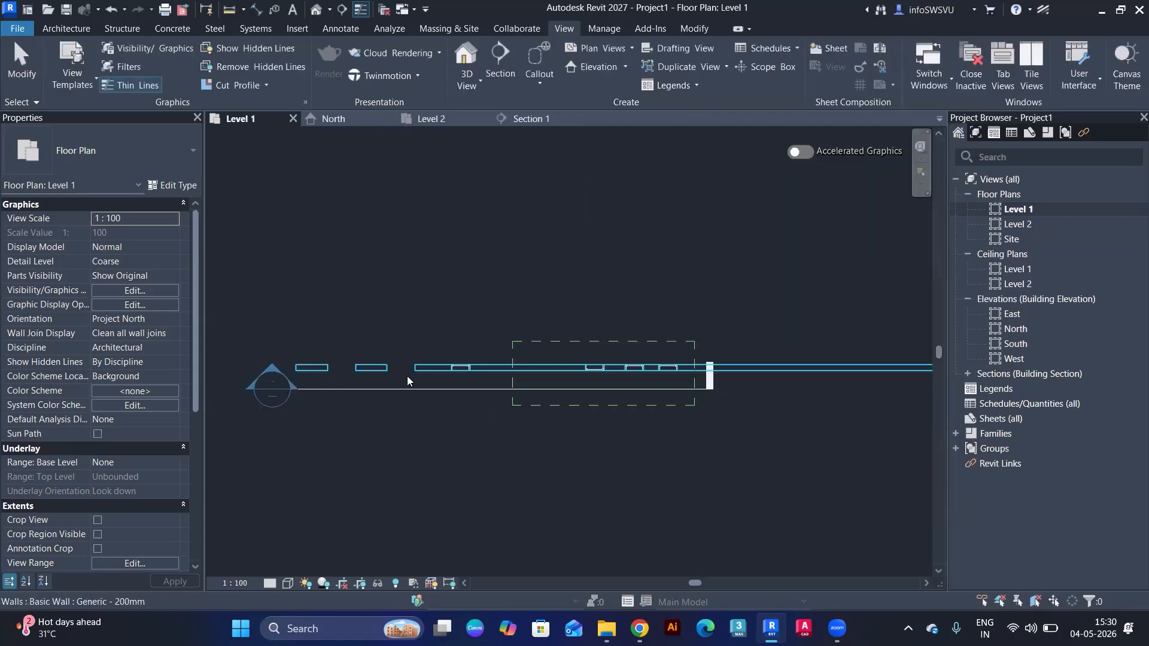
Step: Place an M_Single-Flush 0915 x 2134mm door in the horizontal wall, about 3100 mm east of the easternmost window
key("d")
key("r")
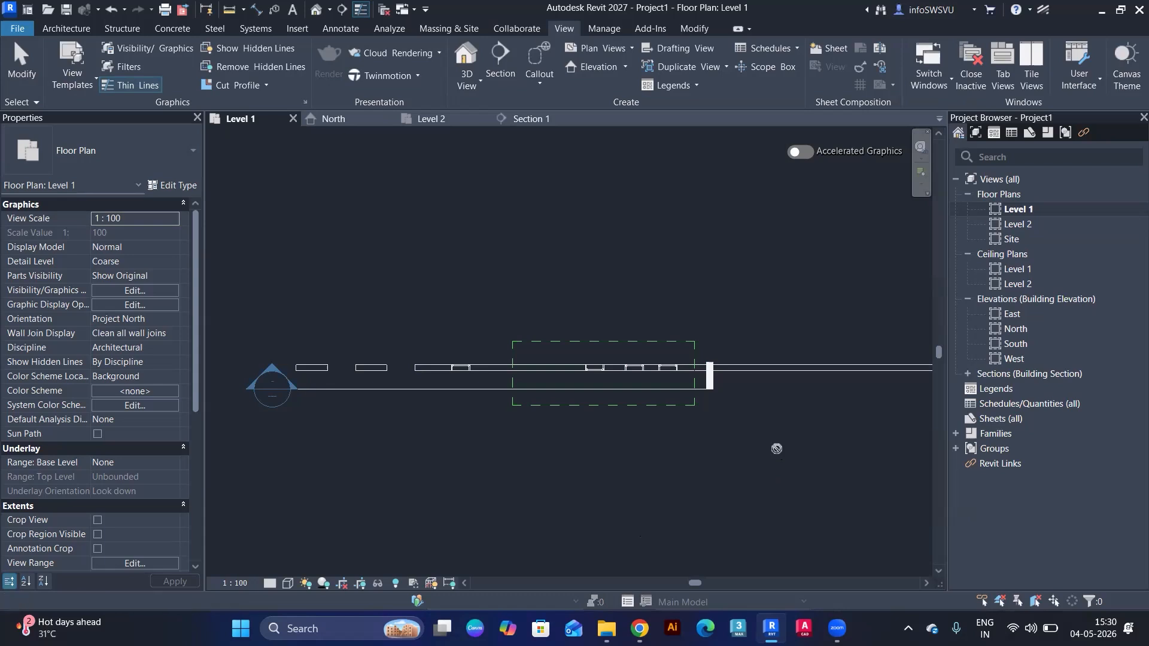
left_click(710, 375)
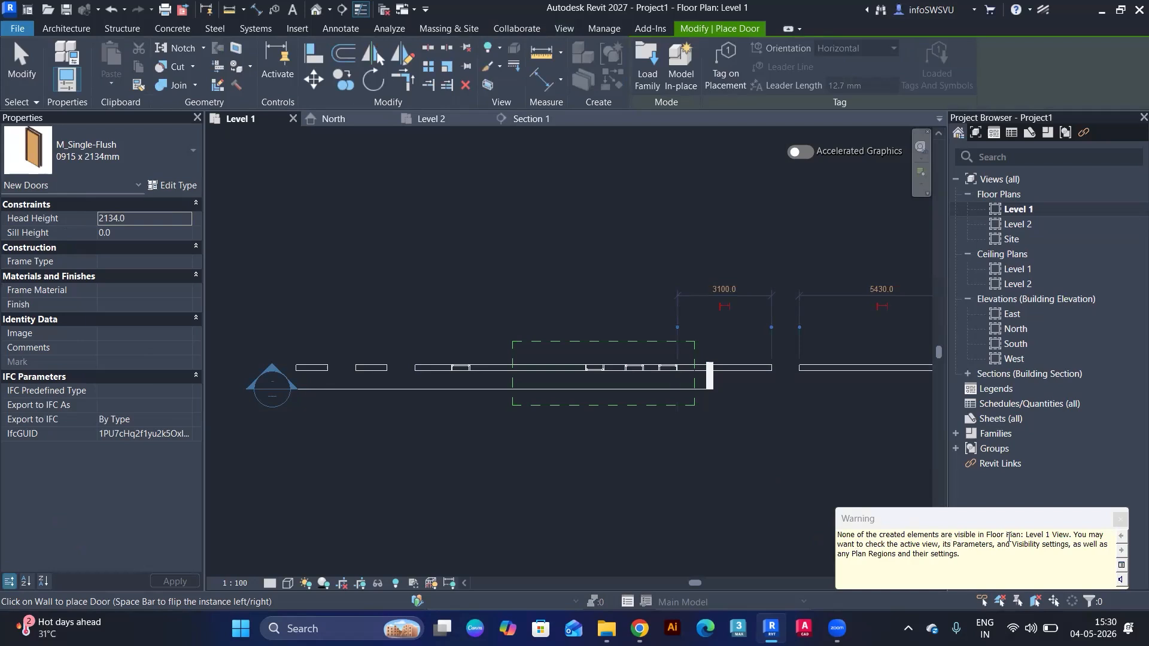
left_click(1120, 521)
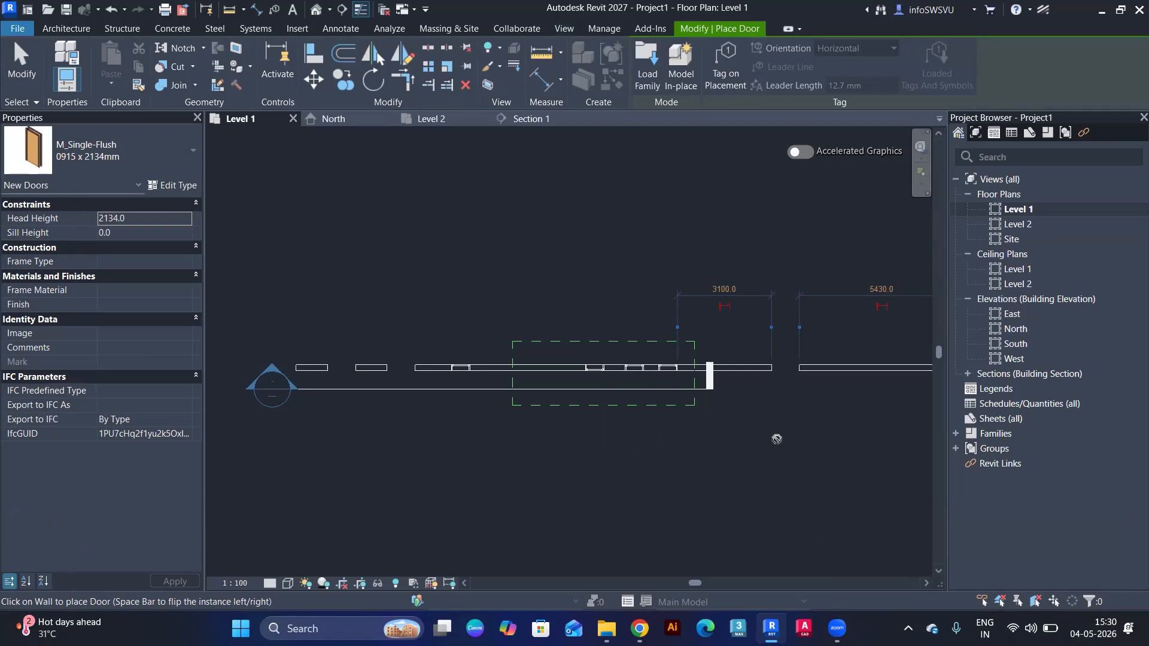
key("Escape")
key("Escape")
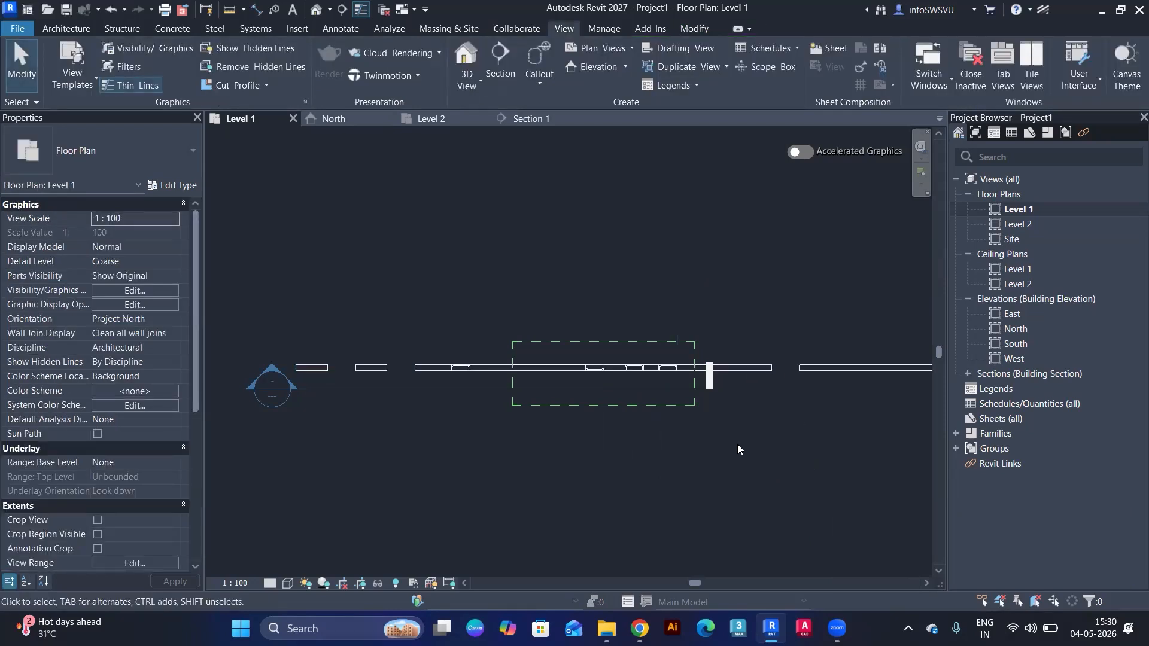
Step: Show the Doors category again and hide the Windows category in the Level 1 floor plan's visibility overrides
key("v")
key("g")
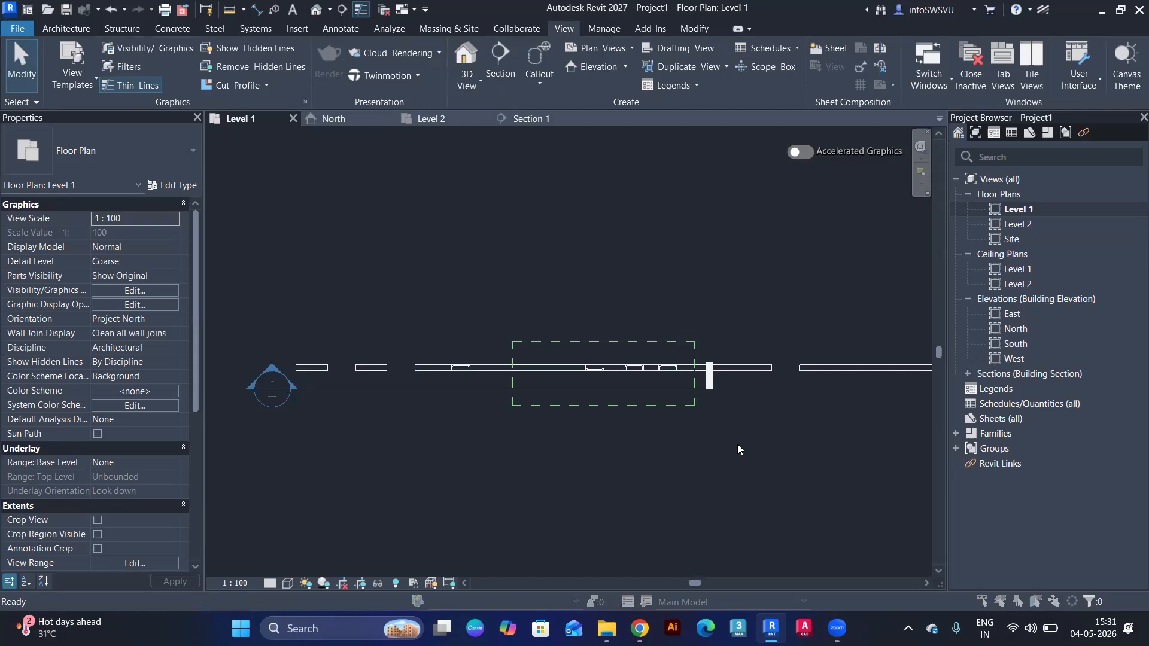
scroll(501, 285, "down", 3)
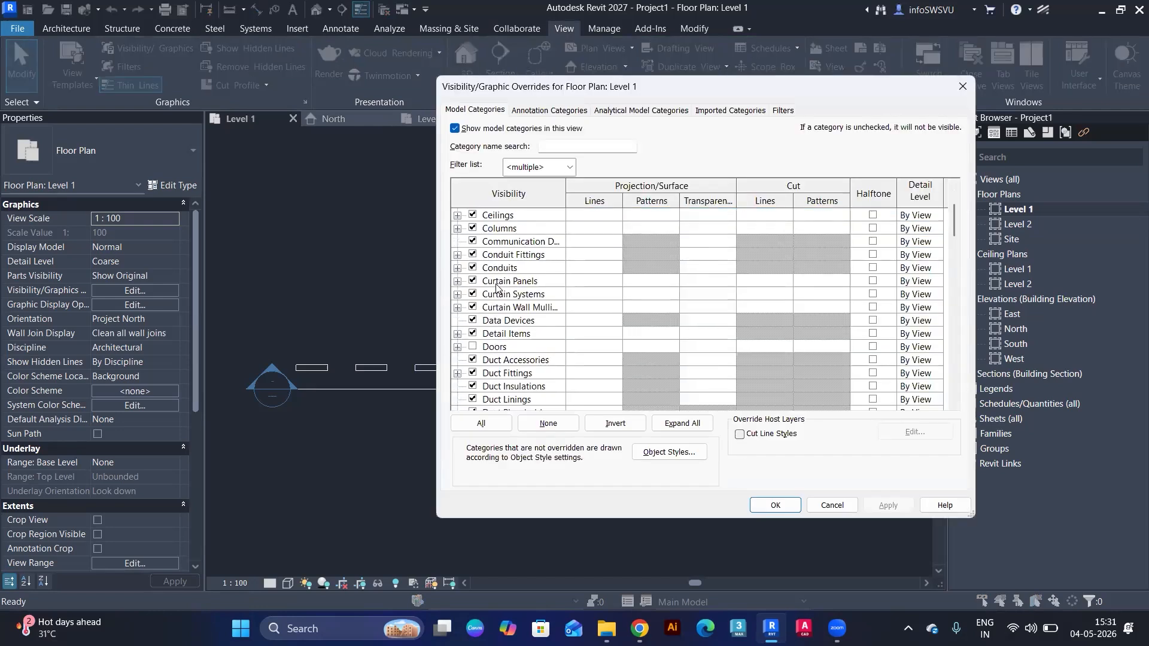
left_click(473, 308)
left_click(473, 307)
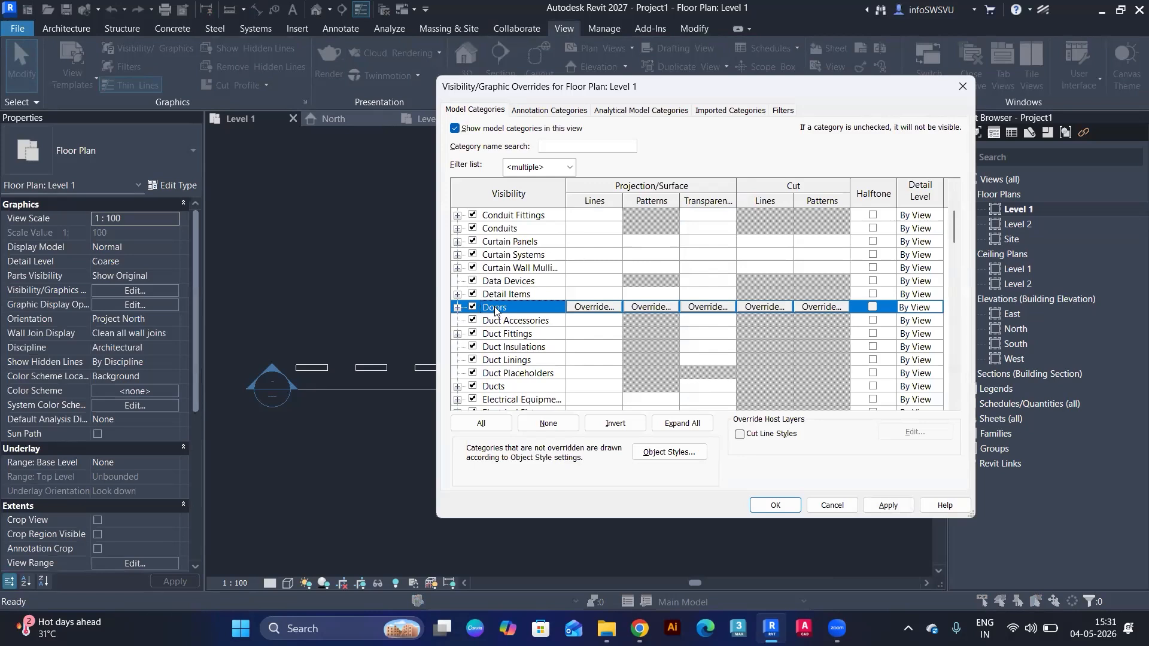
scroll(497, 308, "down", 8)
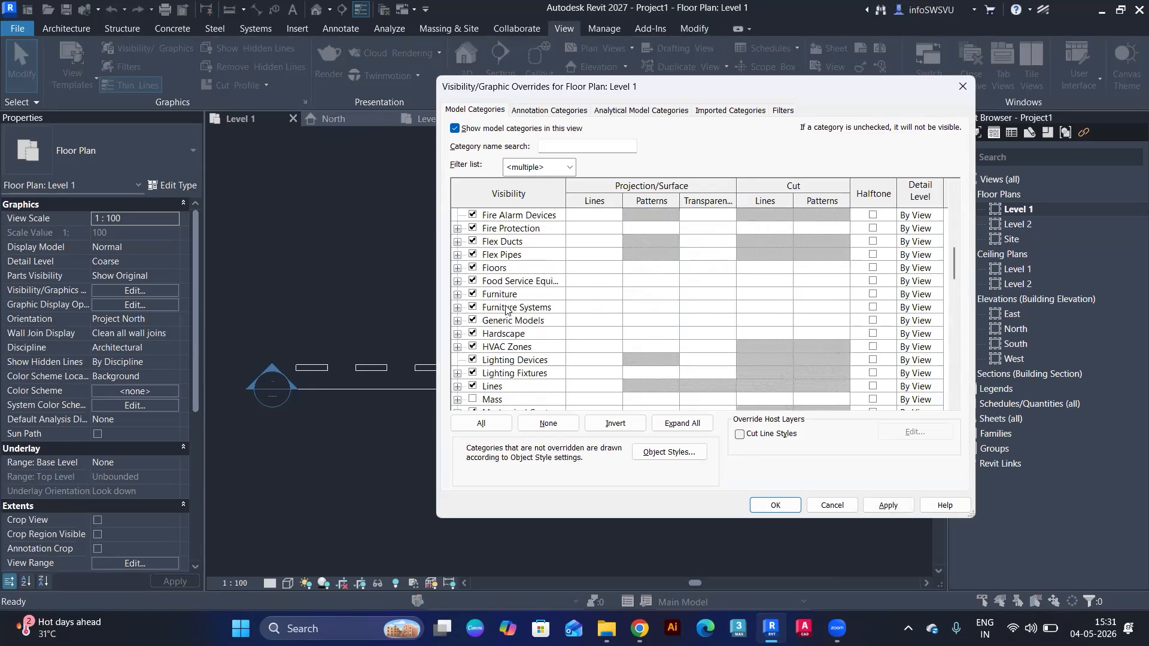
scroll(509, 307, "down", 10)
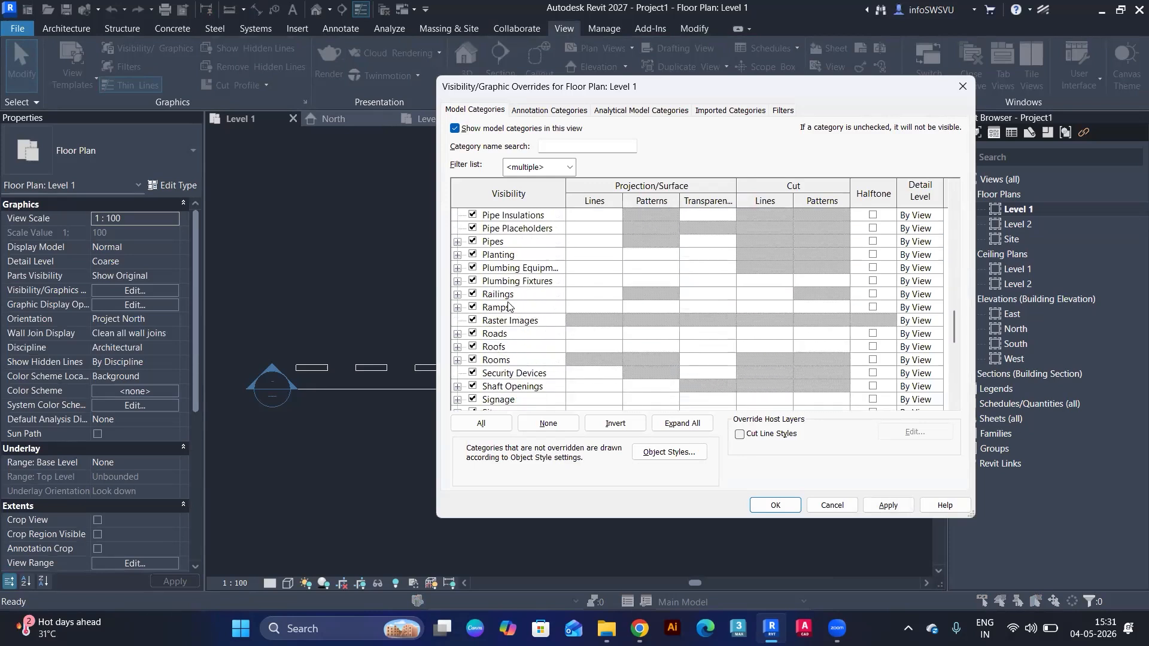
scroll(508, 307, "down", 7)
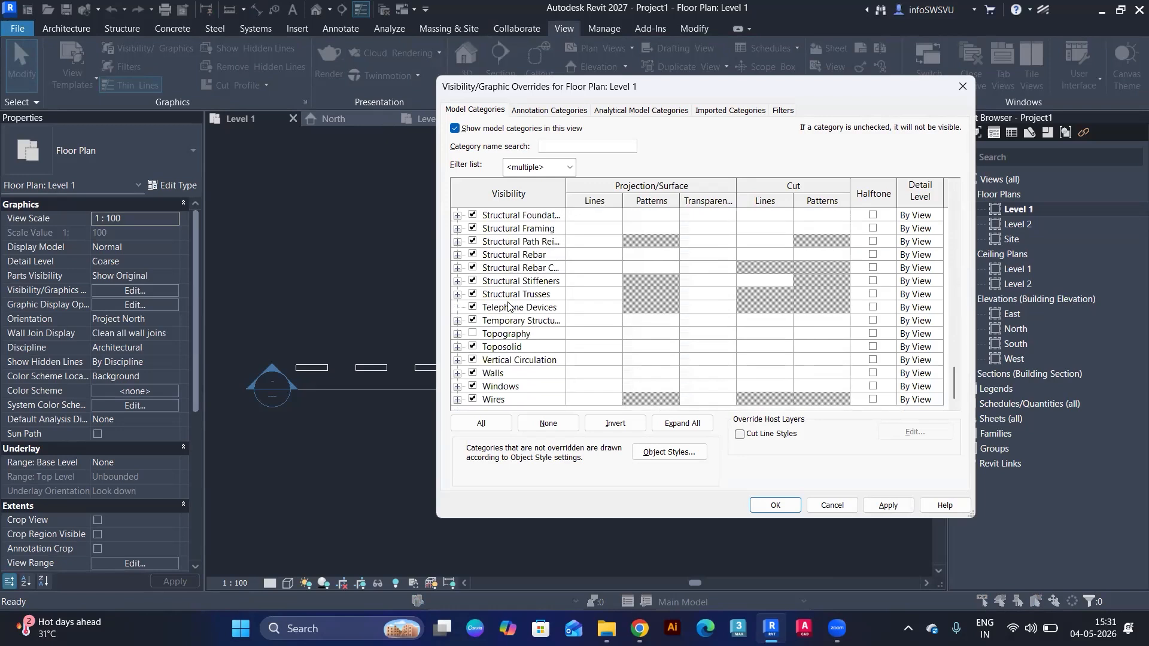
left_click(473, 386)
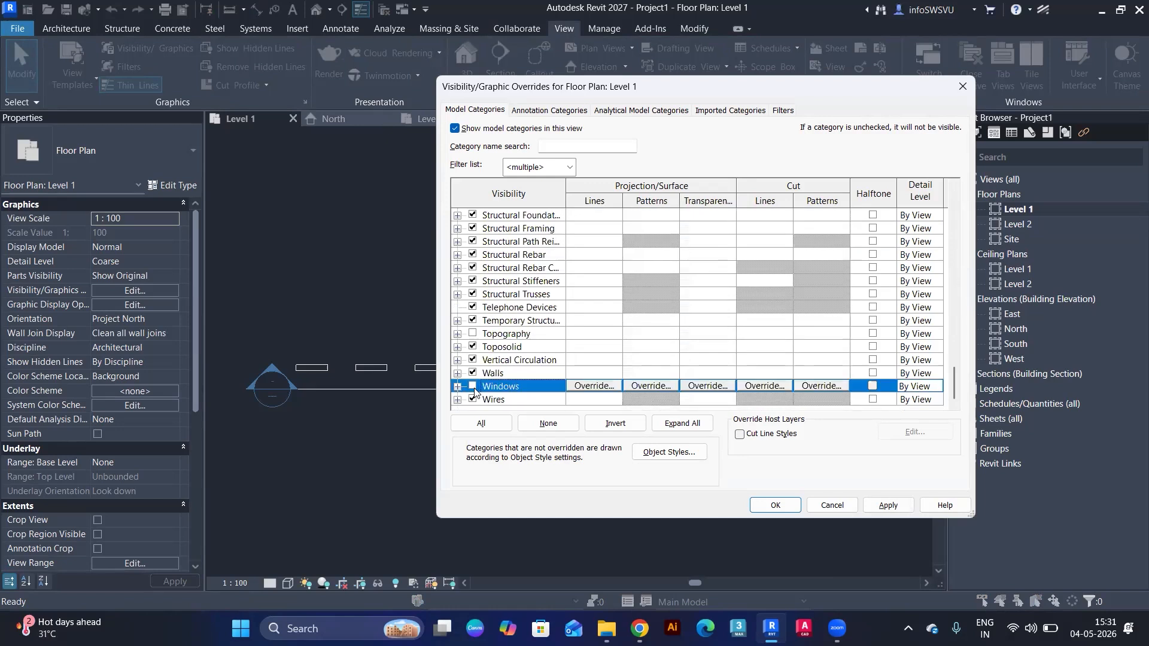
left_click(769, 504)
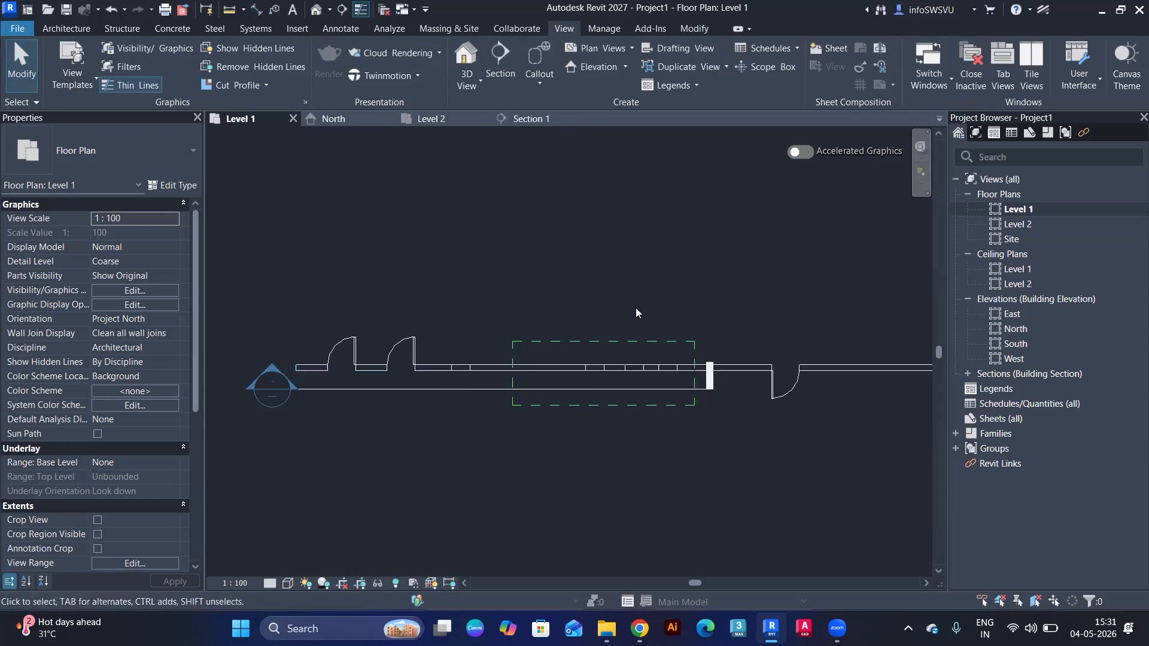
Step: Look through the model categories in the Level 1 floor plan's visibility overrides, from Air Terminals down to Mass
key("v")
key("g")
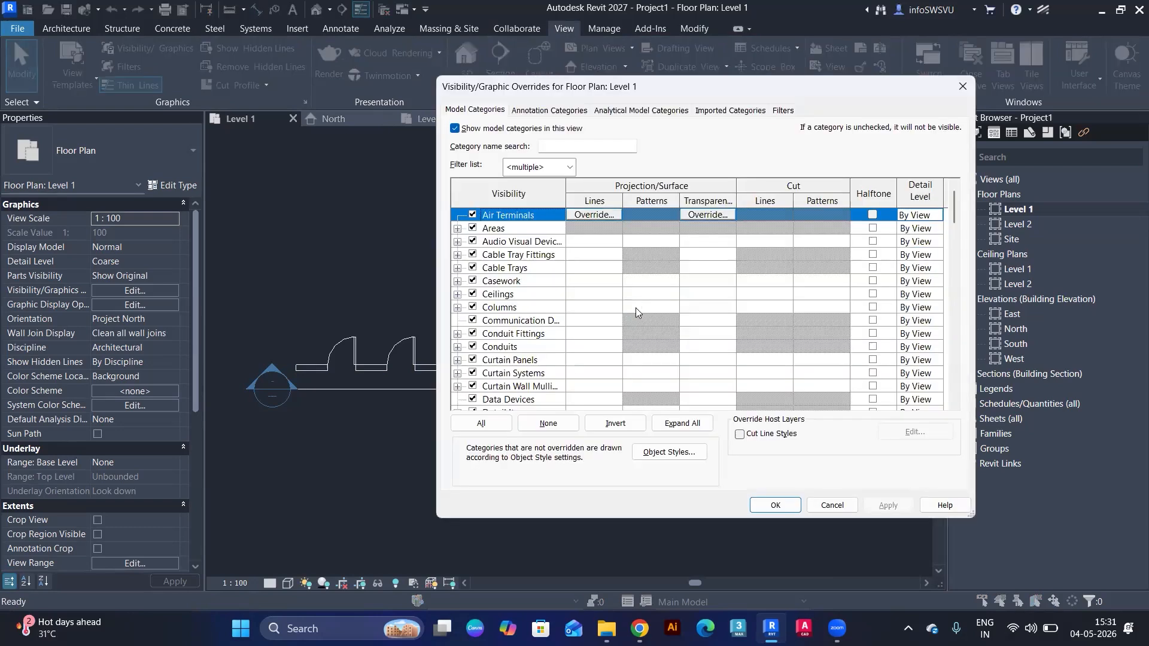
left_click_drag(636, 89, 534, 82)
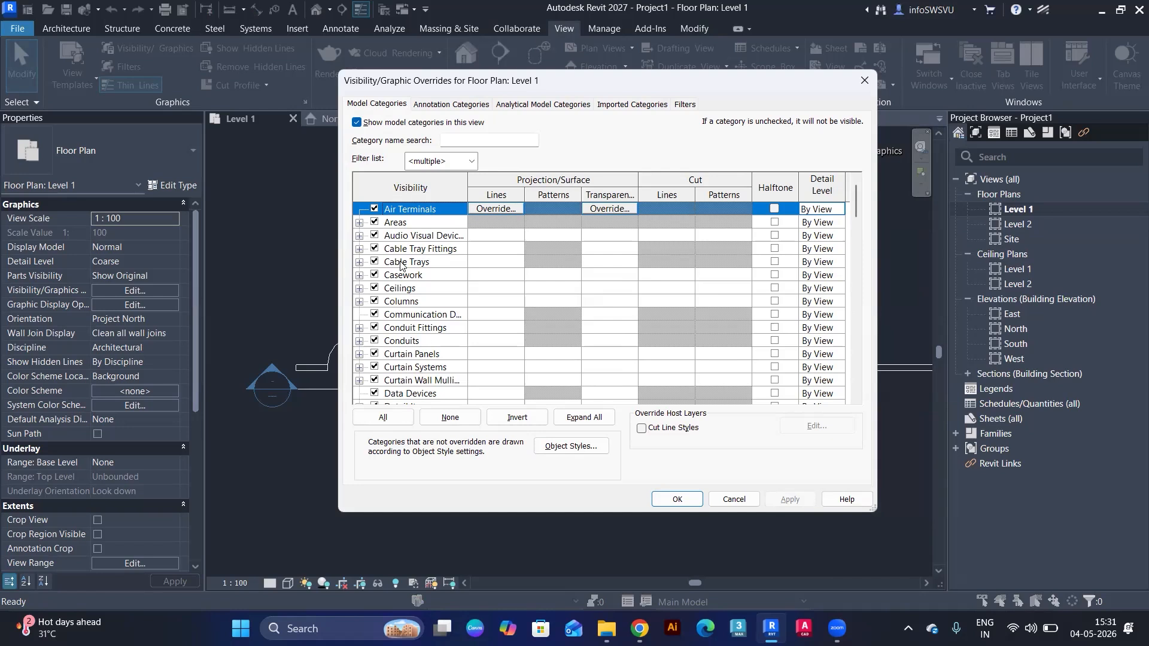
scroll(400, 266, "down", 1)
scroll(400, 266, "down", 2)
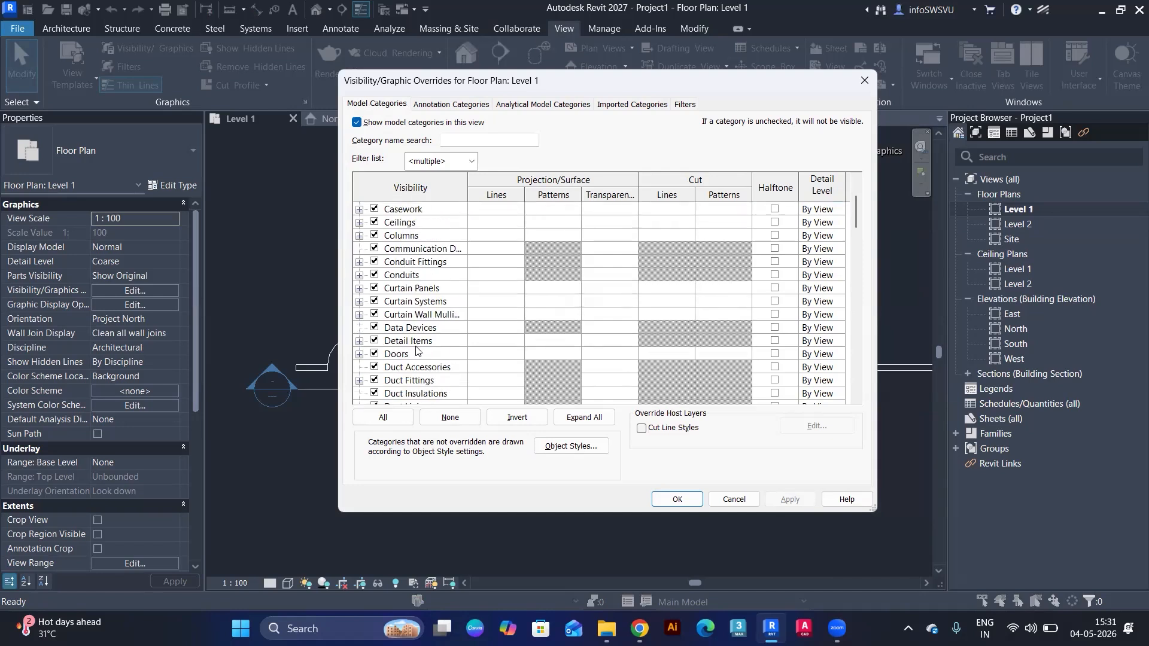
scroll(417, 351, "down", 4)
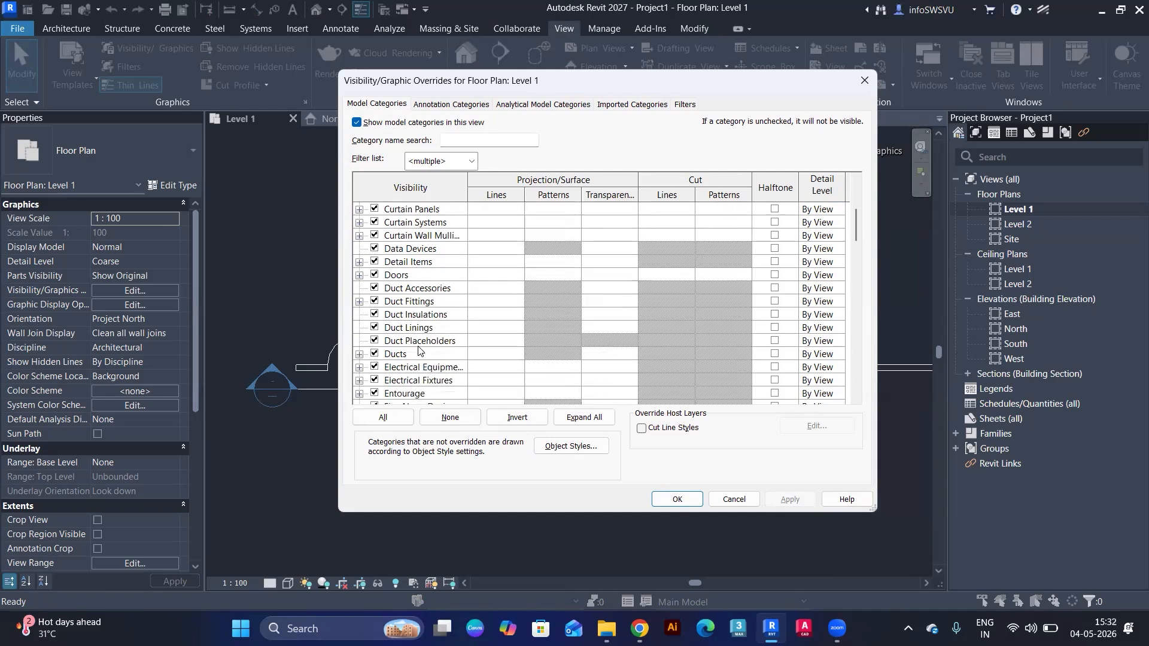
scroll(418, 351, "down", 3)
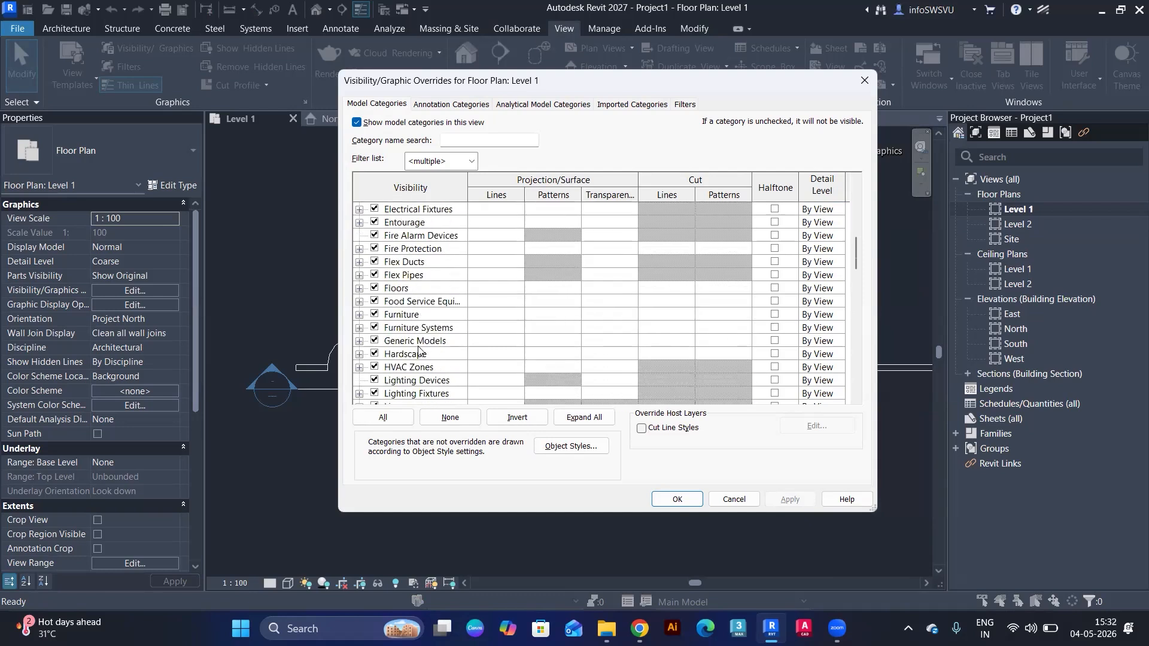
scroll(397, 347, "down", 2)
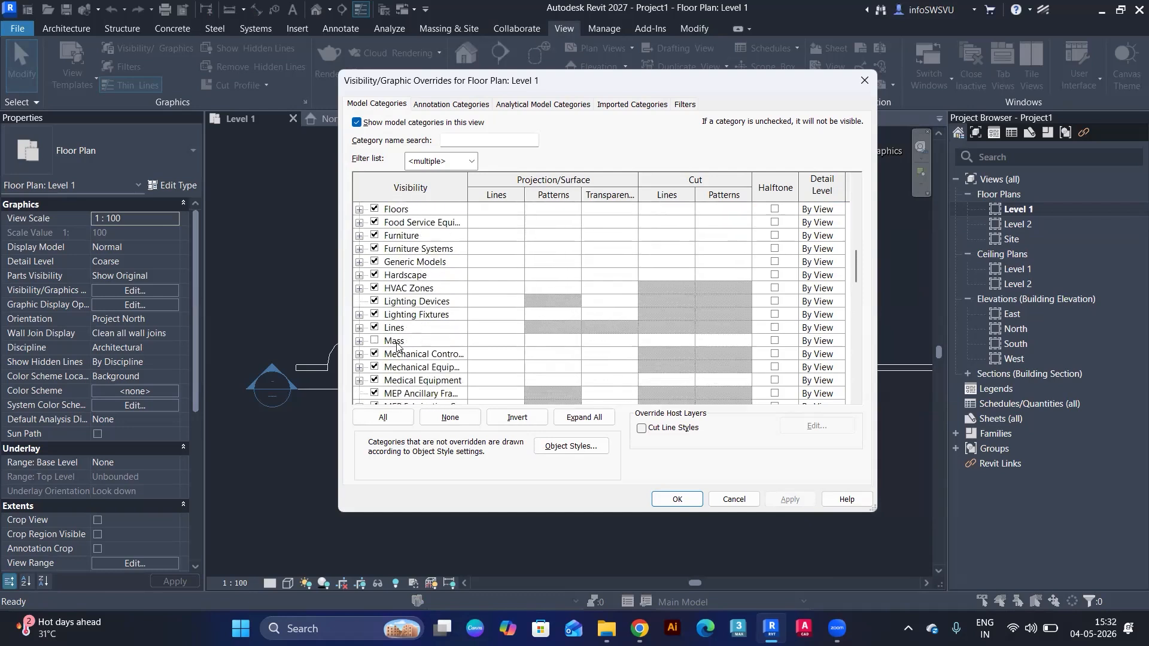
scroll(413, 344, "up", 4)
scroll(416, 344, "up", 6)
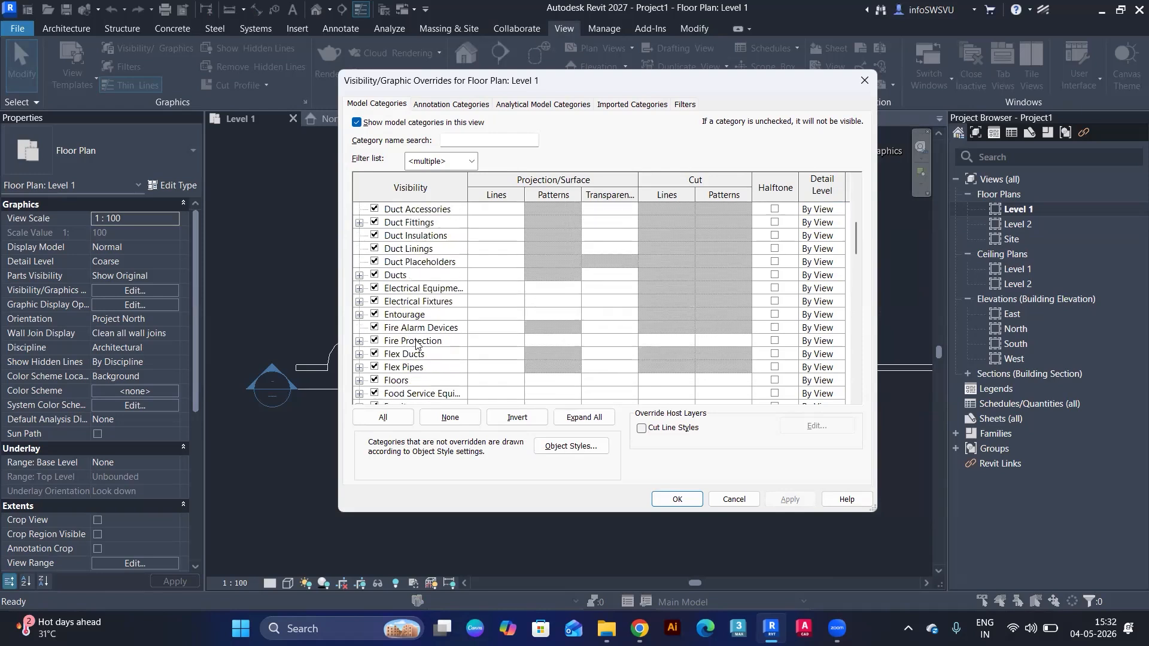
scroll(419, 256, "up", 2)
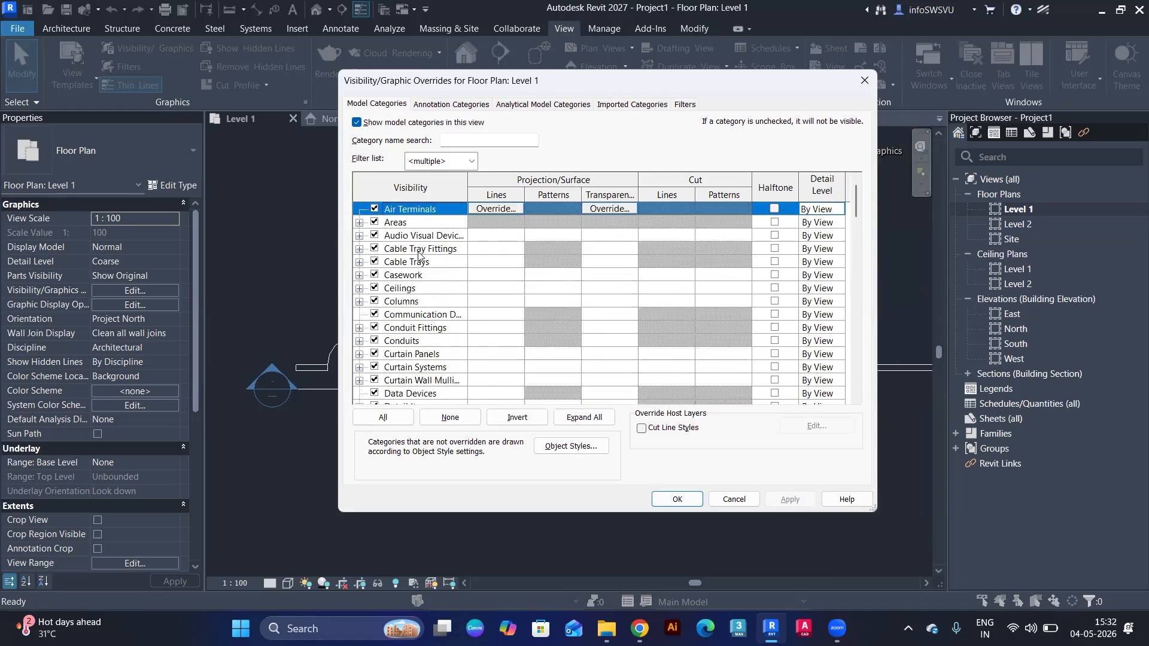
Step: Look through the annotation categories of the Level 1 floor plan, close the visibility overrides and dismiss the save reminder without saving
left_click(442, 110)
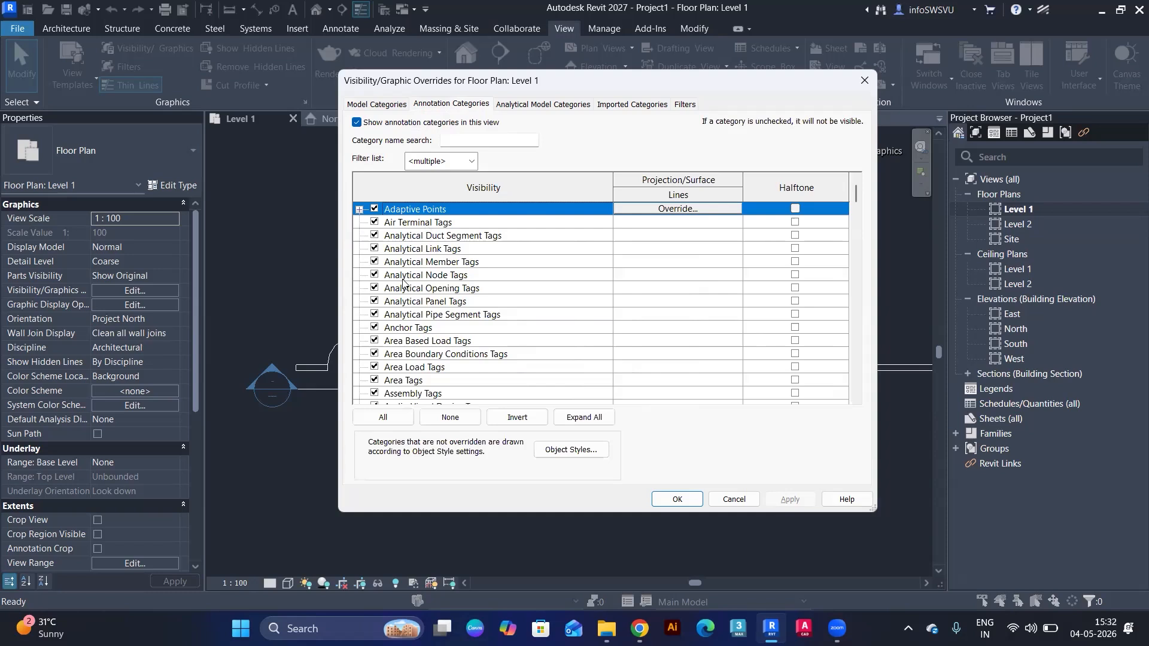
scroll(395, 289, "down", 4)
scroll(395, 289, "down", 6)
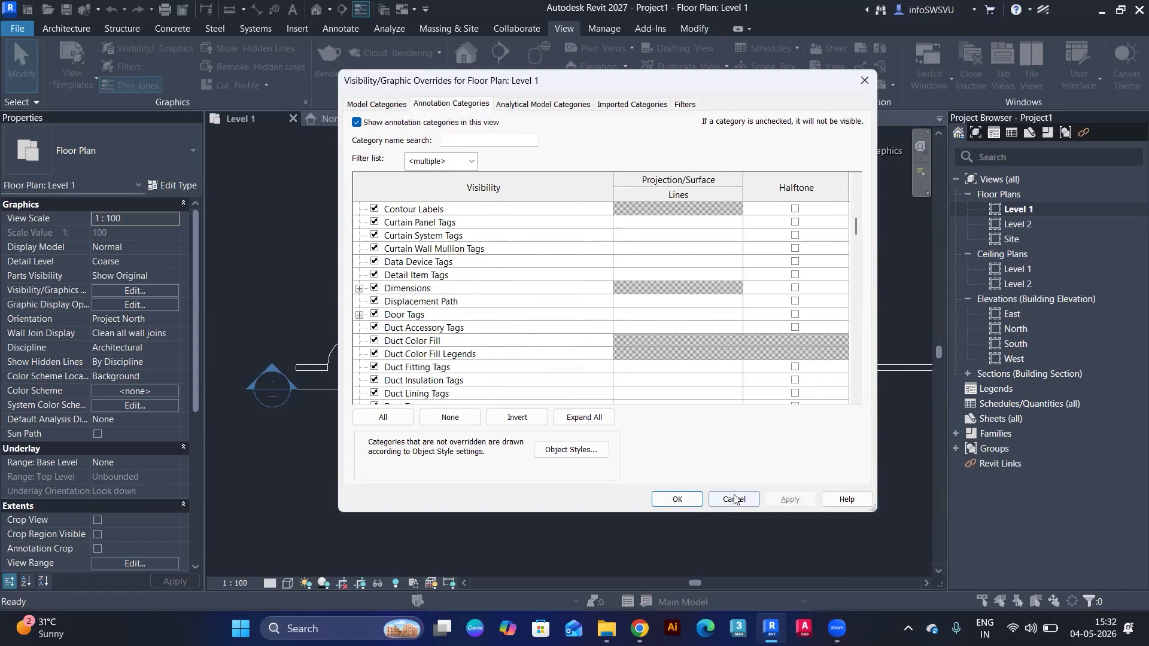
left_click(677, 500)
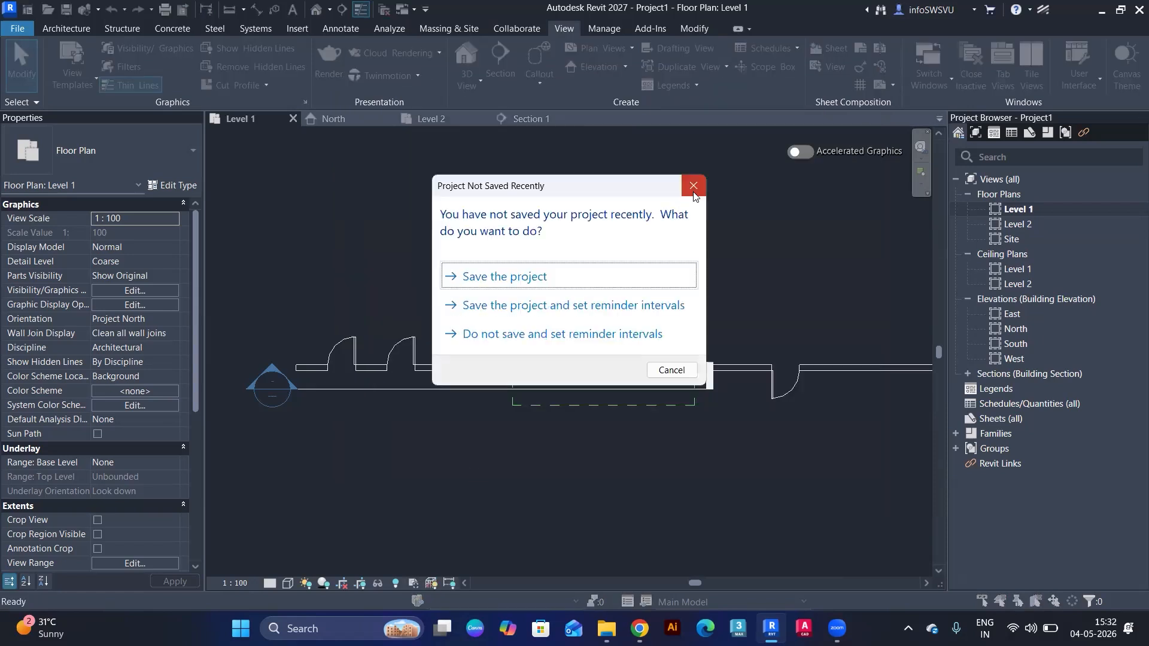
left_click(690, 184)
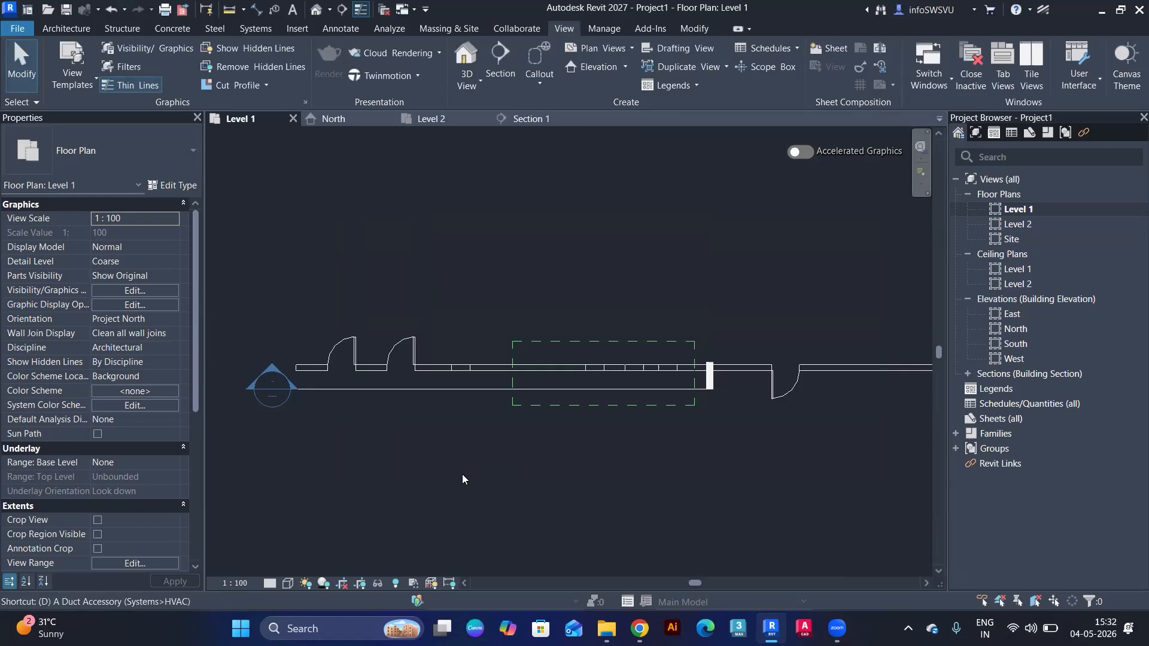
Step: Place an aligned dimension below the horizontal wall, spanning its full length from the west end to the east end
key("d")
key("i")
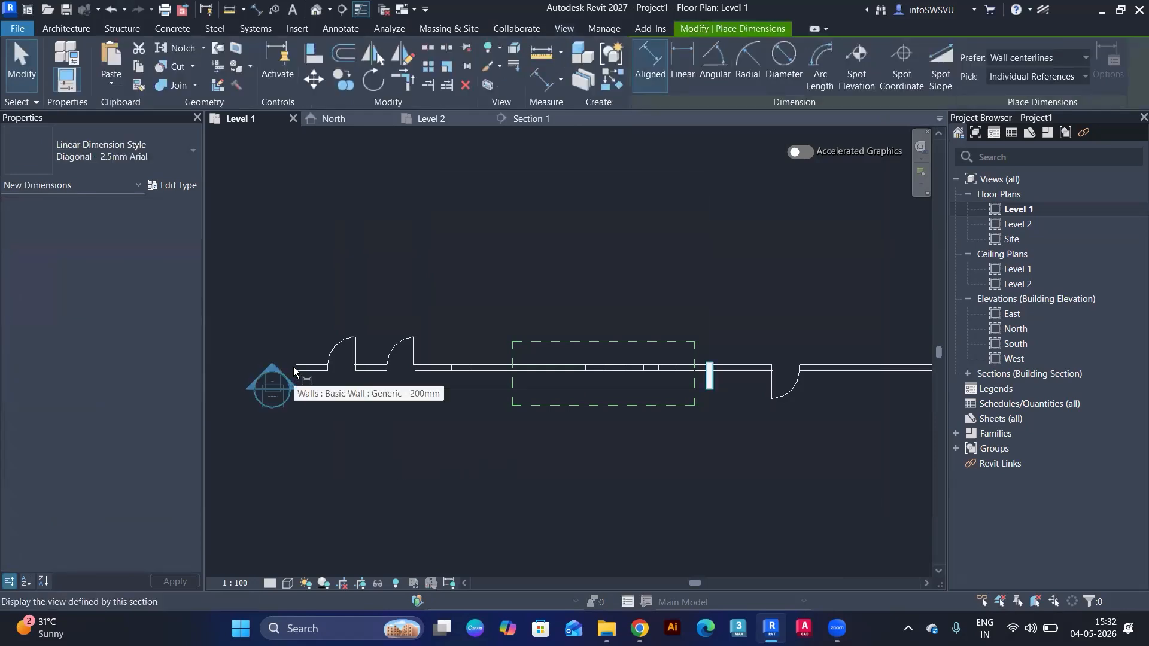
left_click(299, 371)
scroll(546, 406, "down", 2)
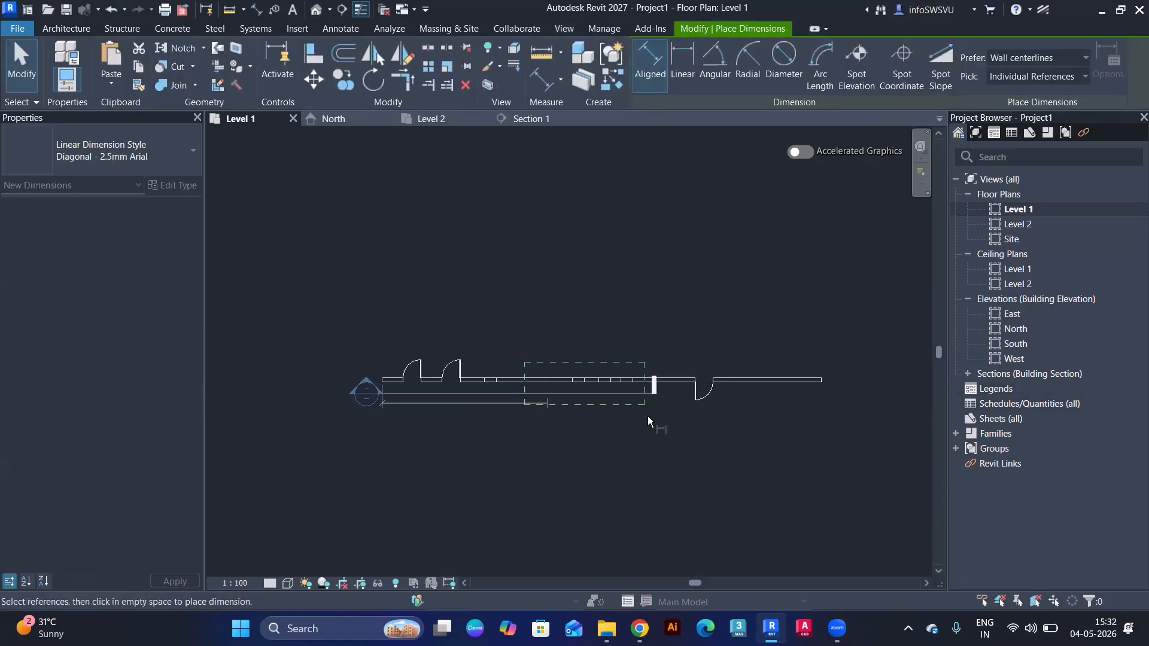
left_click(822, 376)
left_click(784, 425)
key("Escape")
scroll(677, 460, "up", 3)
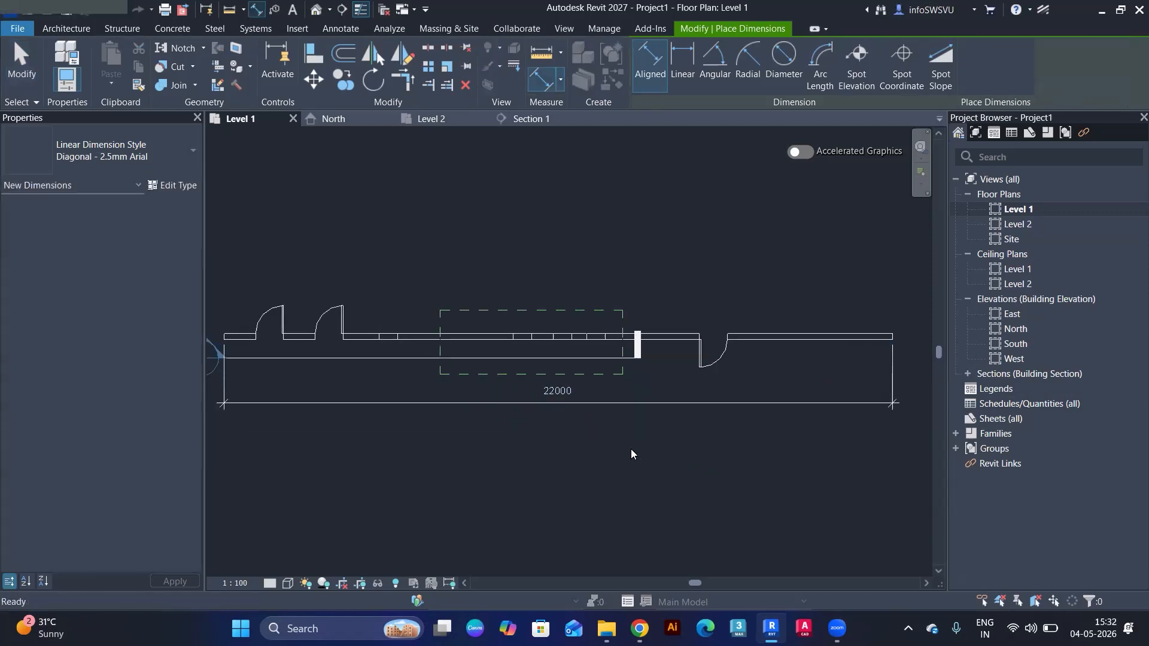
scroll(635, 449, "down", 1)
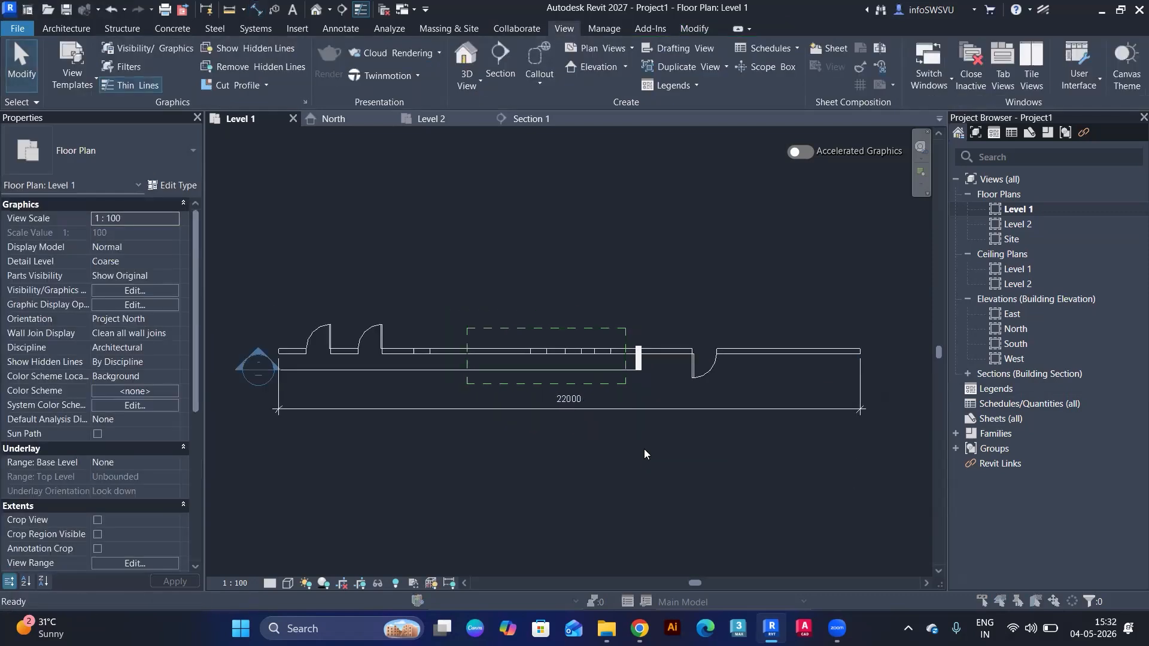
Step: Hide the Dimensions annotation category in the Level 1 floor plan's visibility overrides and confirm the change
key("v")
key("v")
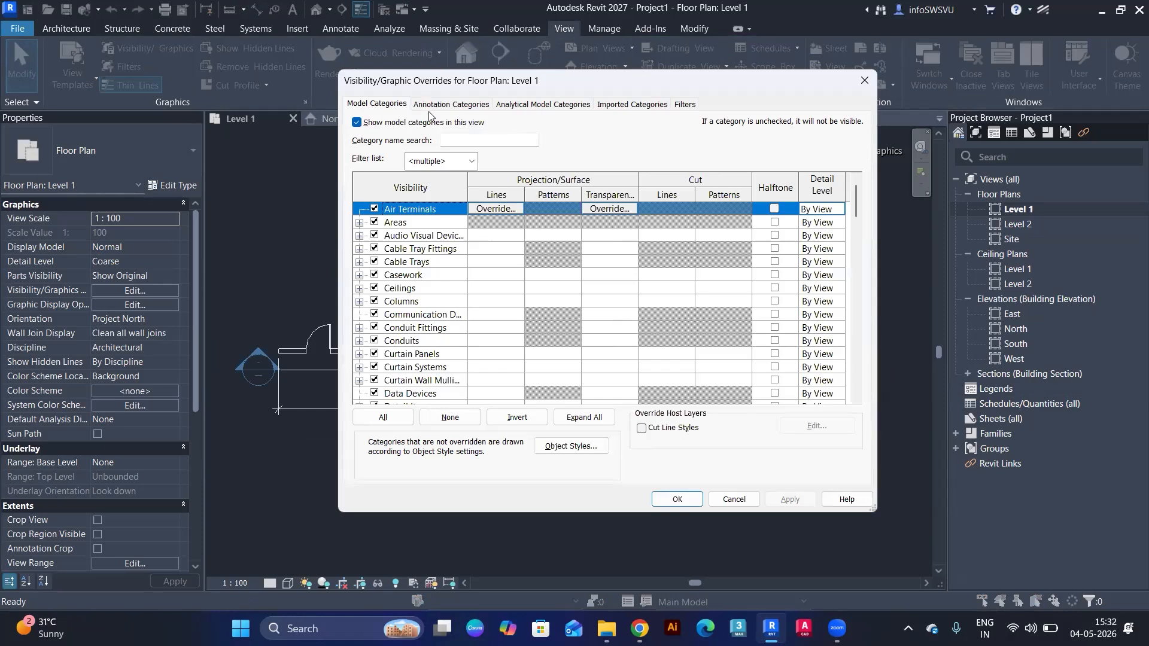
left_click(436, 105)
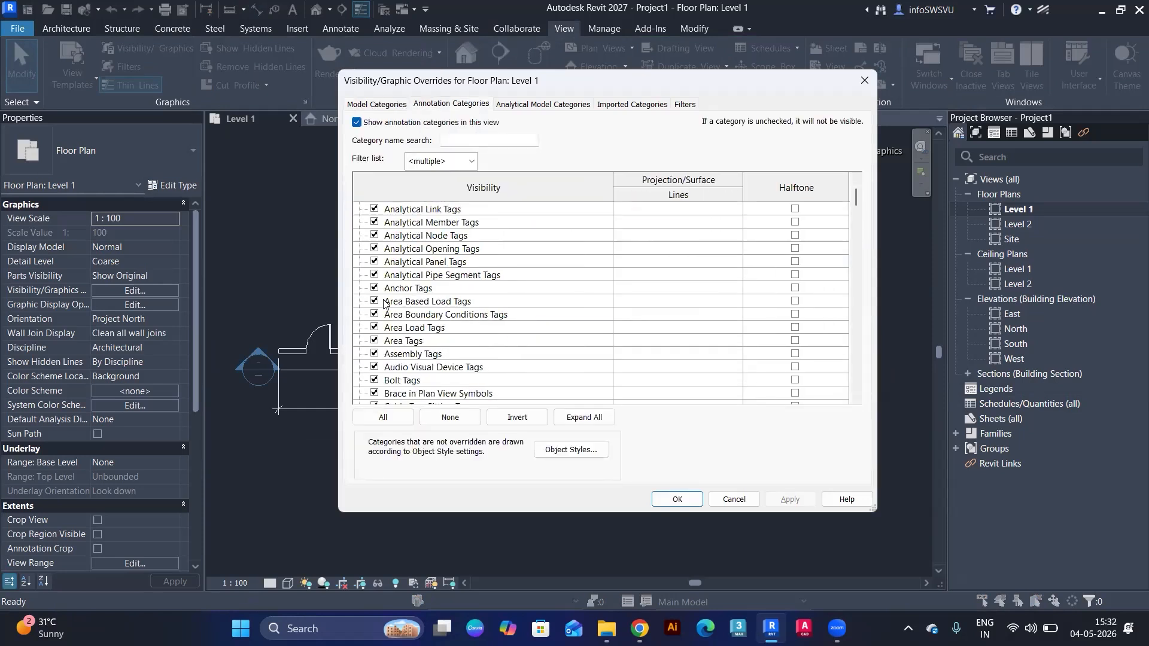
scroll(383, 304, "down", 7)
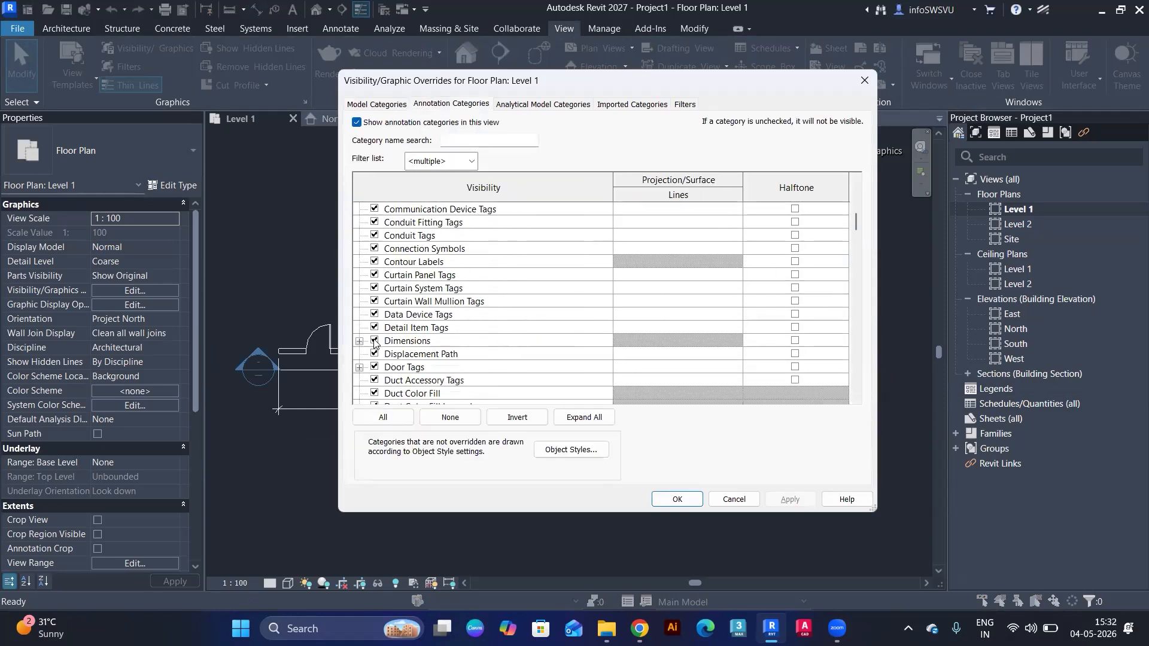
left_click(374, 342)
left_click(677, 499)
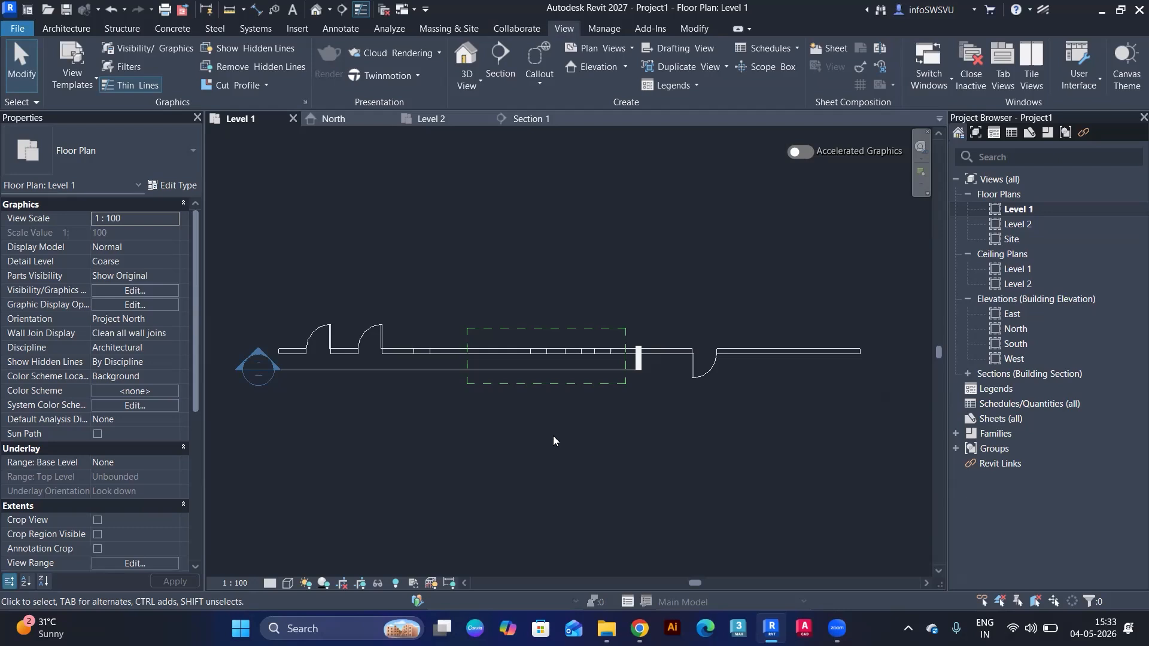
Step: Turn the Dimensions annotation category back on in the Level 1 floor plan's visibility overrides
key("v")
key("g")
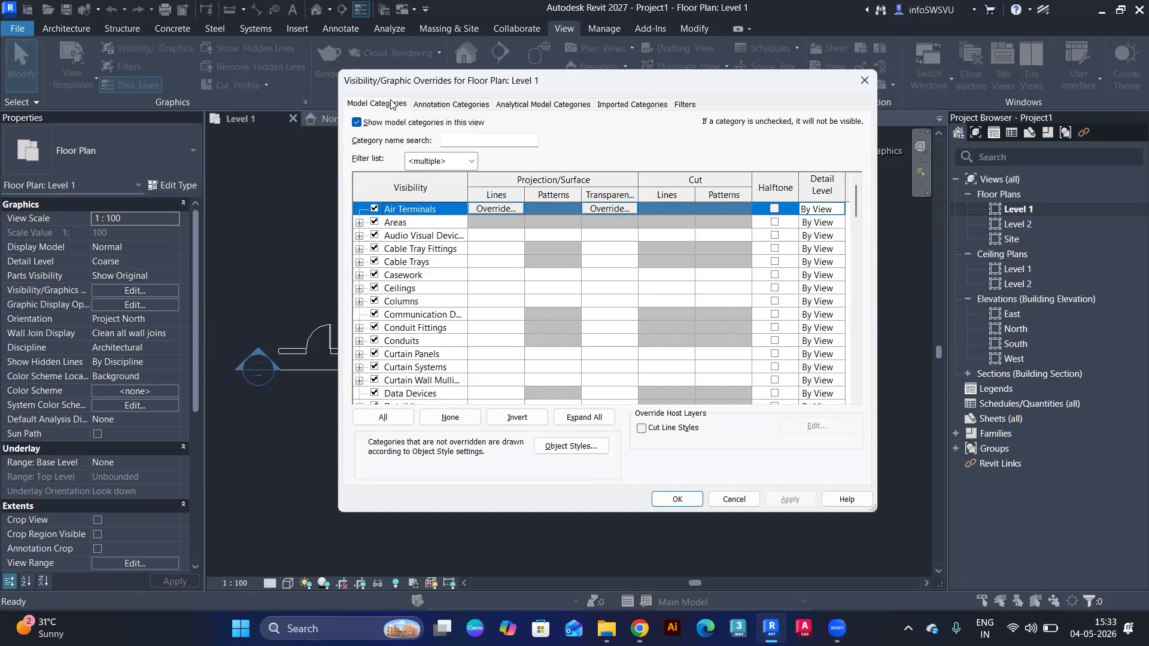
left_click(443, 105)
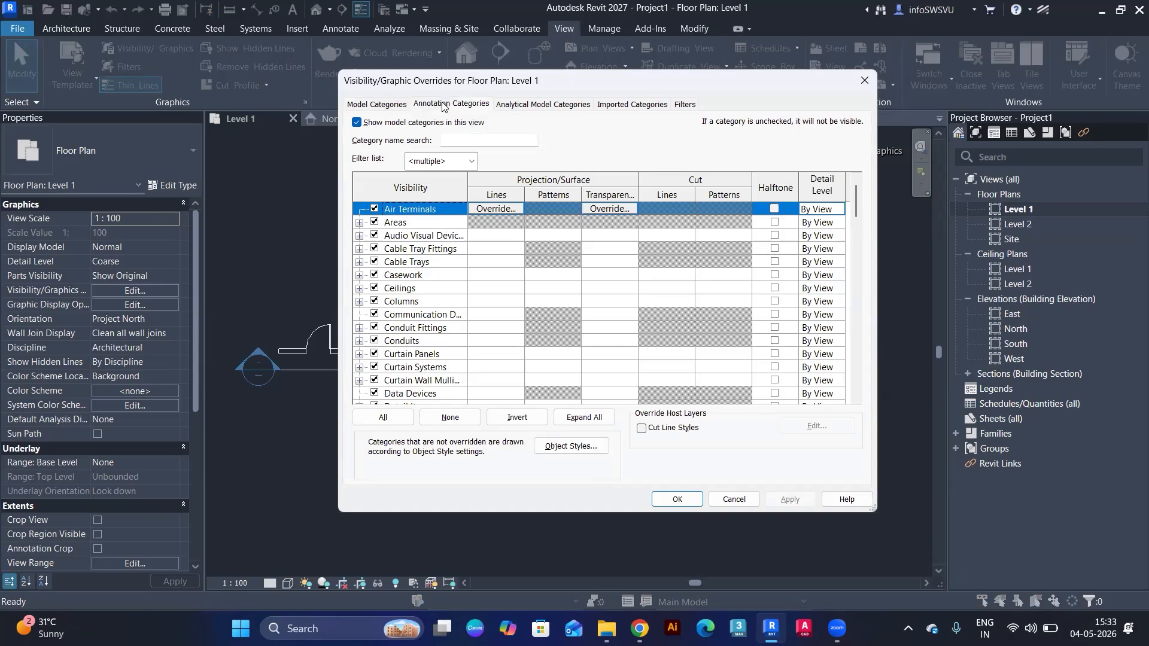
scroll(443, 282, "down", 7)
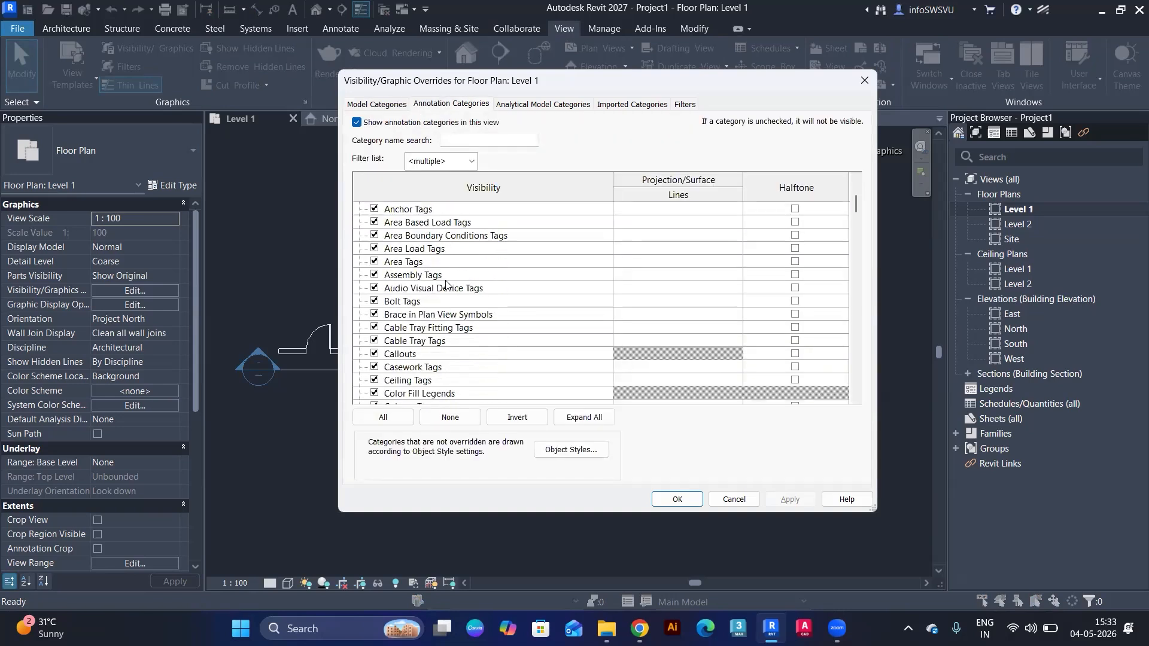
scroll(445, 284, "down", 2)
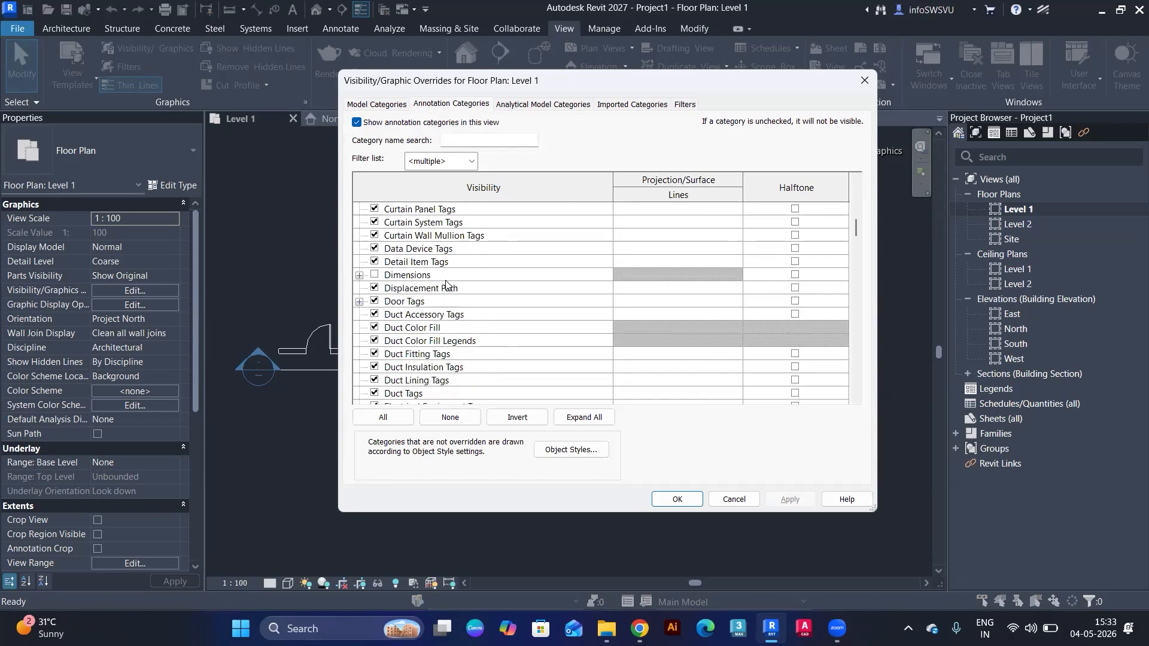
left_click(375, 274)
Step: Hide the Plan Region annotation category in the Level 1 floor plan and apply the visibility overrides
scroll(445, 318, "down", 2)
scroll(445, 319, "down", 1)
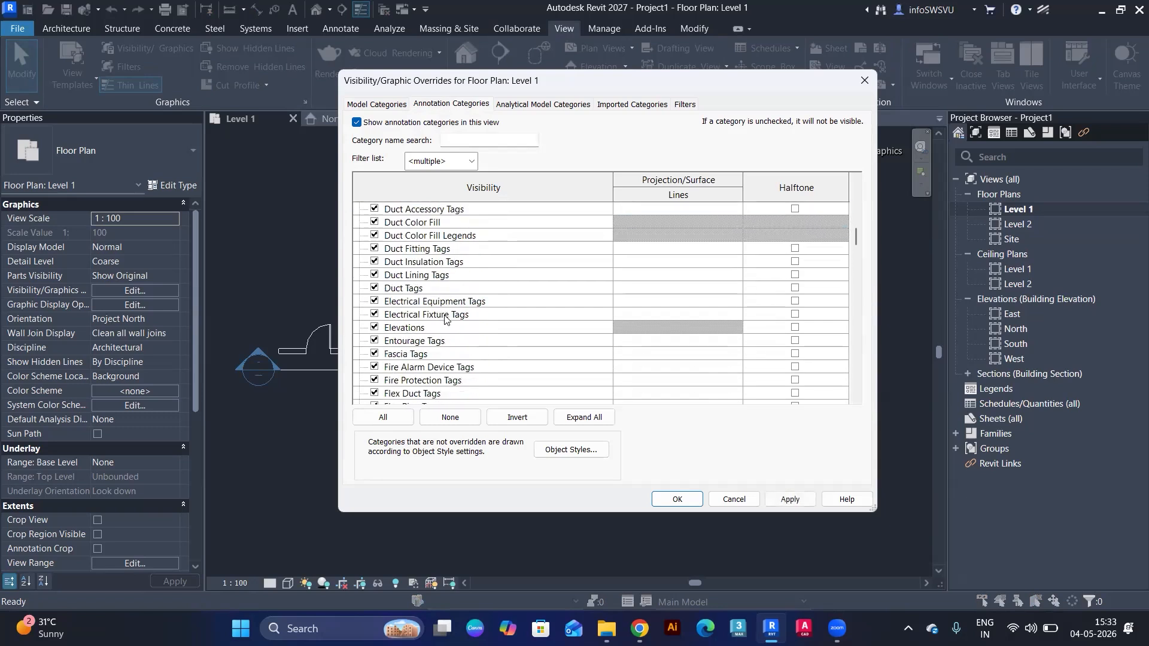
scroll(445, 319, "down", 1)
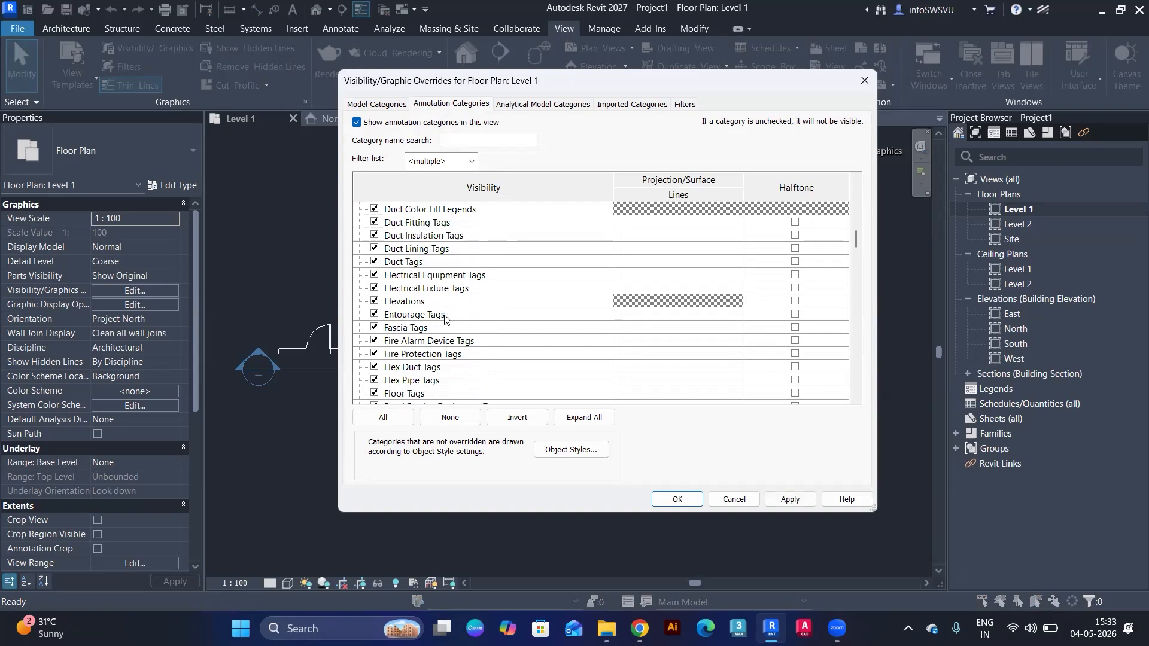
scroll(444, 319, "down", 2)
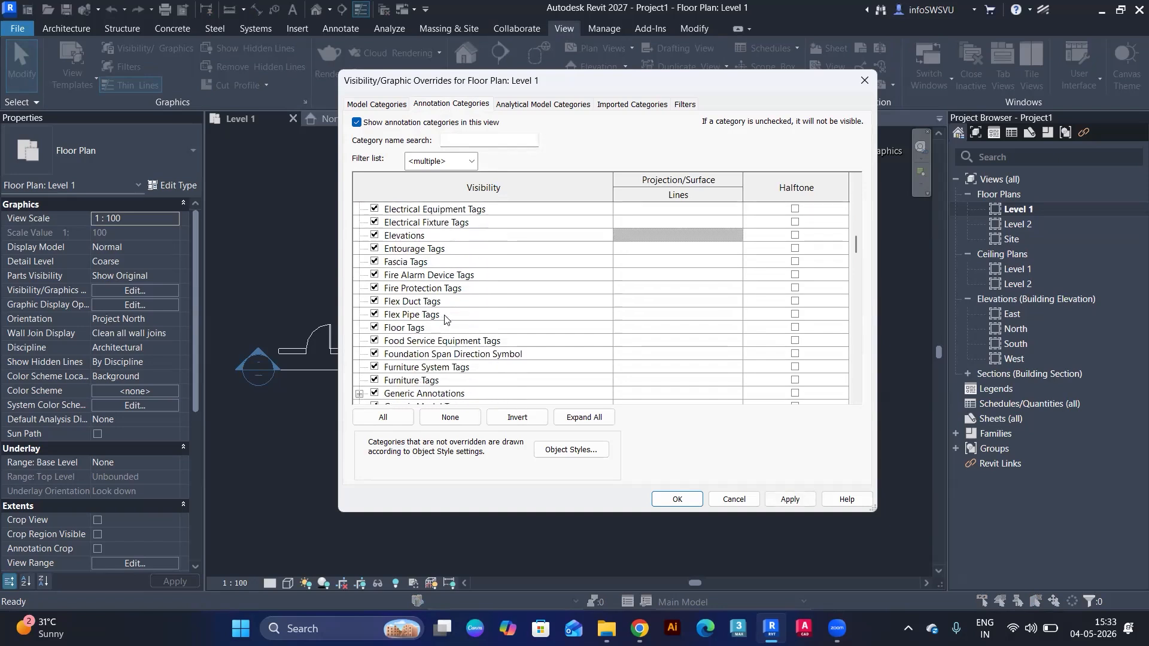
scroll(444, 319, "down", 2)
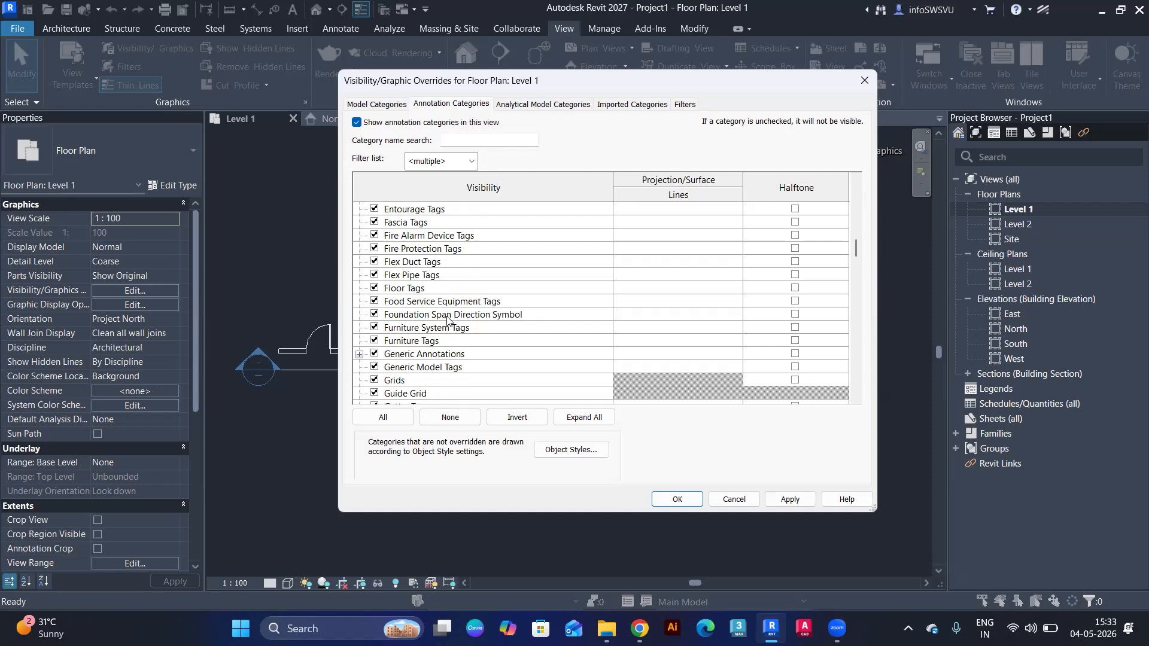
scroll(447, 321, "down", 5)
scroll(447, 320, "down", 7)
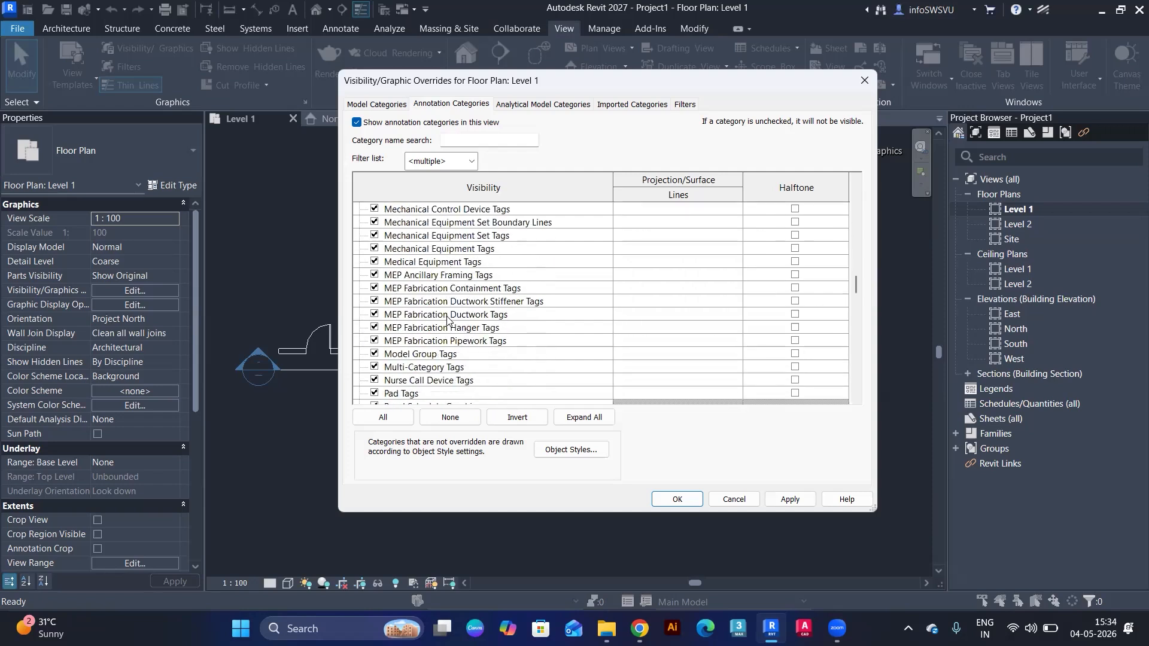
scroll(447, 320, "down", 3)
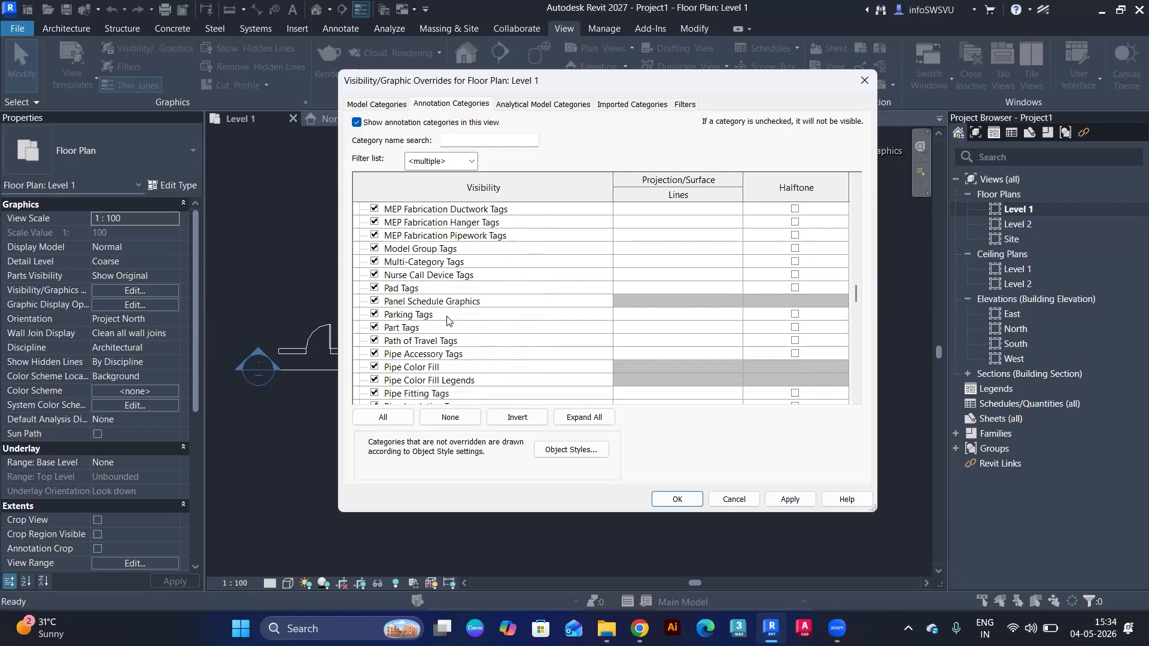
scroll(447, 320, "down", 3)
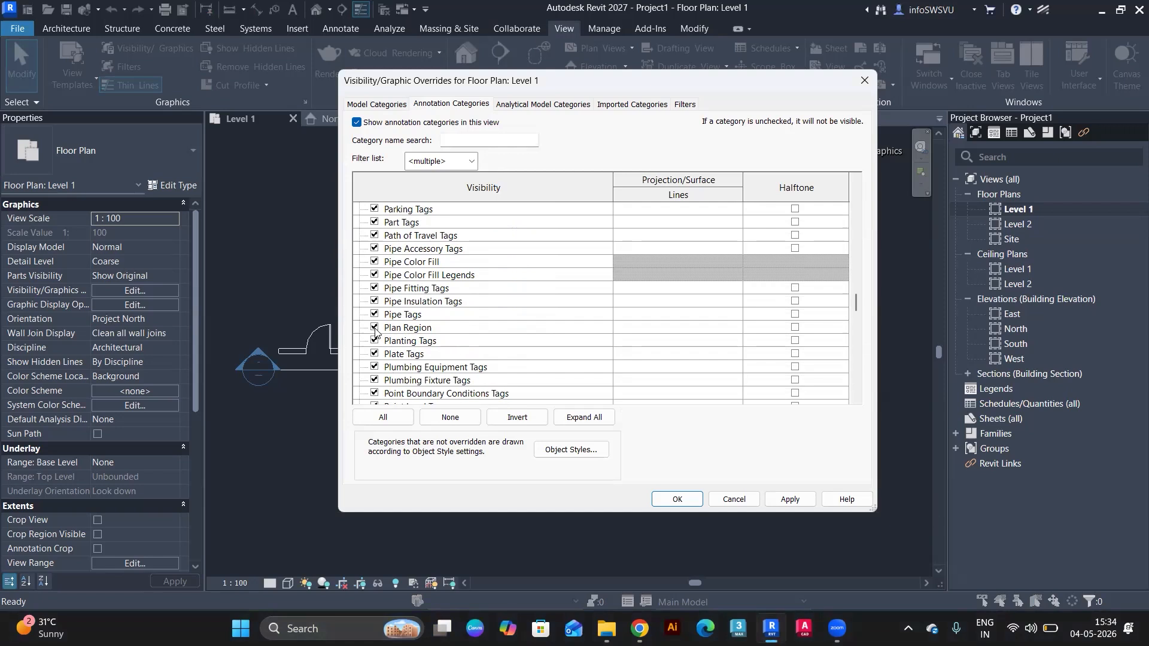
left_click_drag(598, 81, 261, 115)
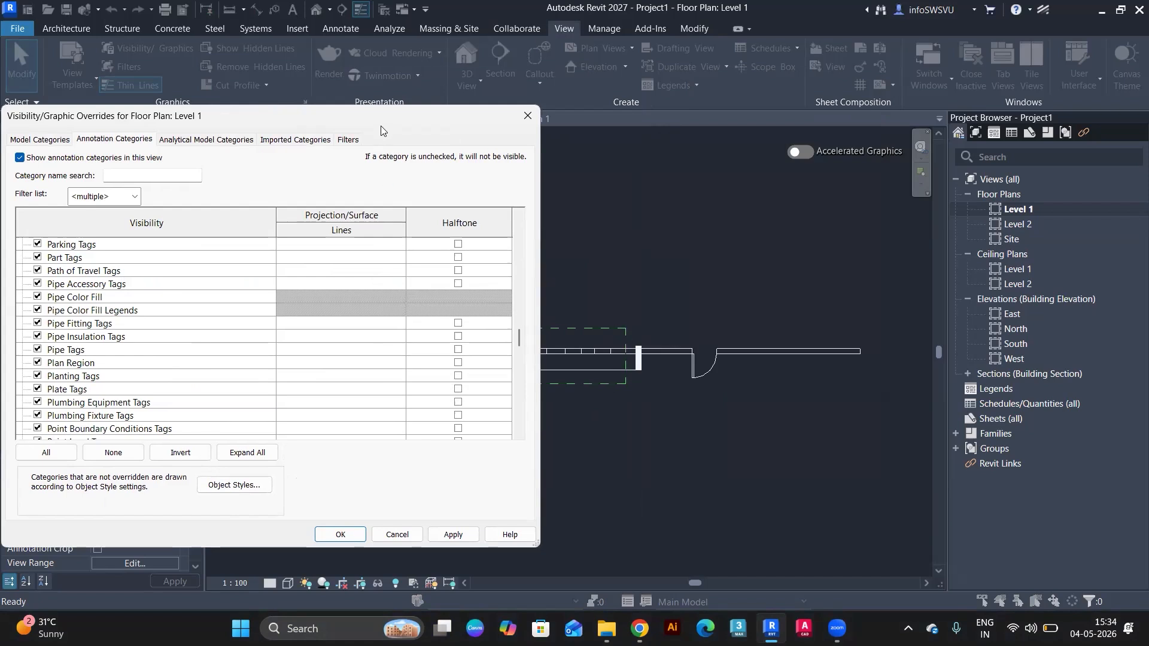
left_click_drag(385, 119, 543, 124)
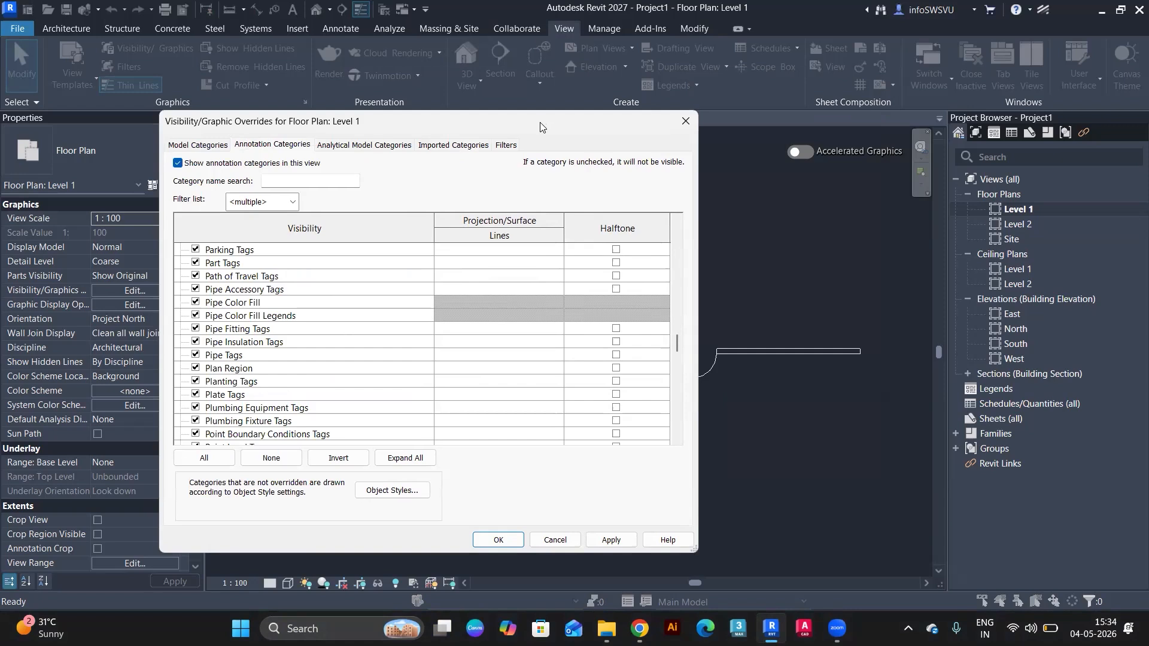
left_click(196, 368)
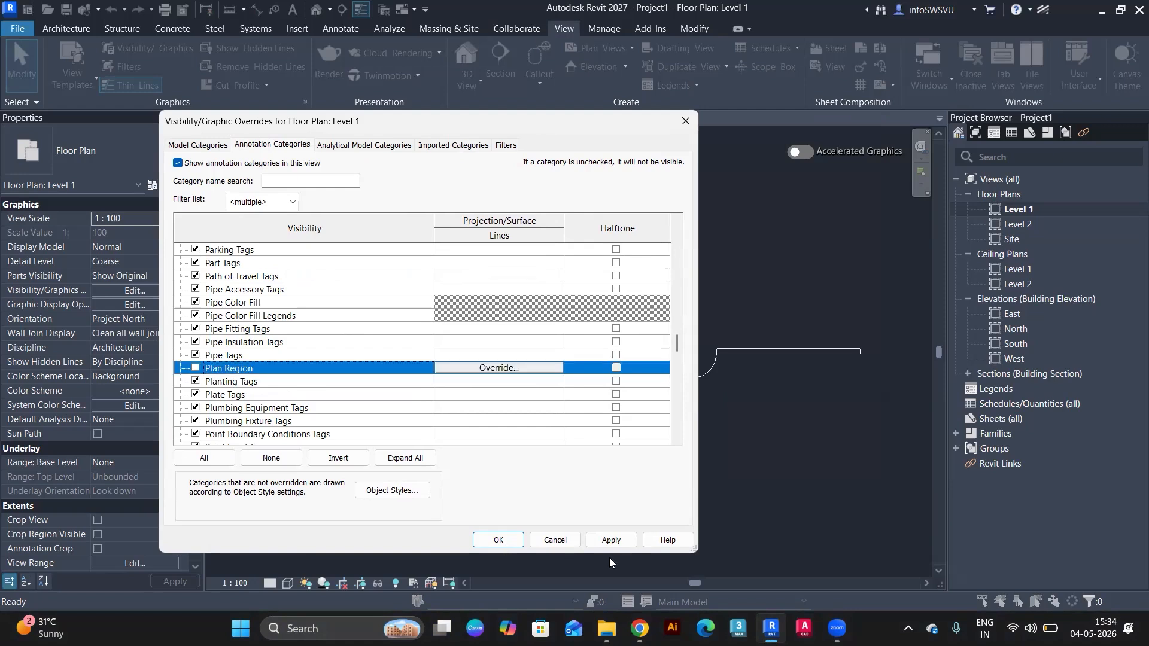
left_click(612, 540)
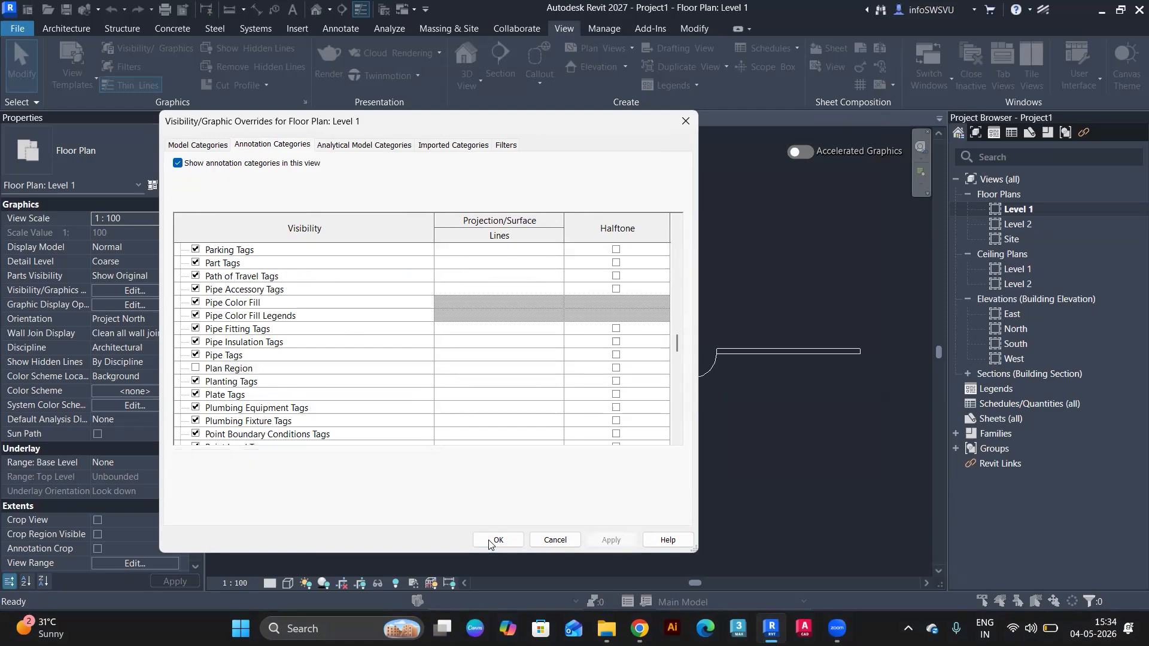
Step: Confirm the visibility overrides for the Level 1 floor plan
left_click(498, 540)
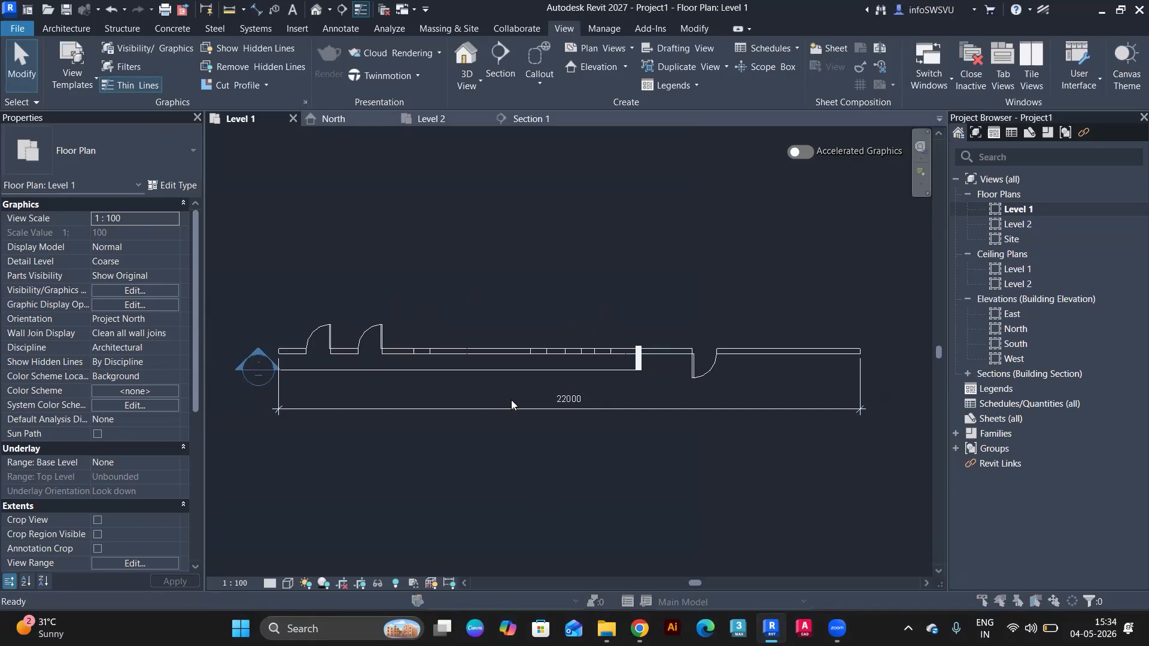
key("v")
key("r")
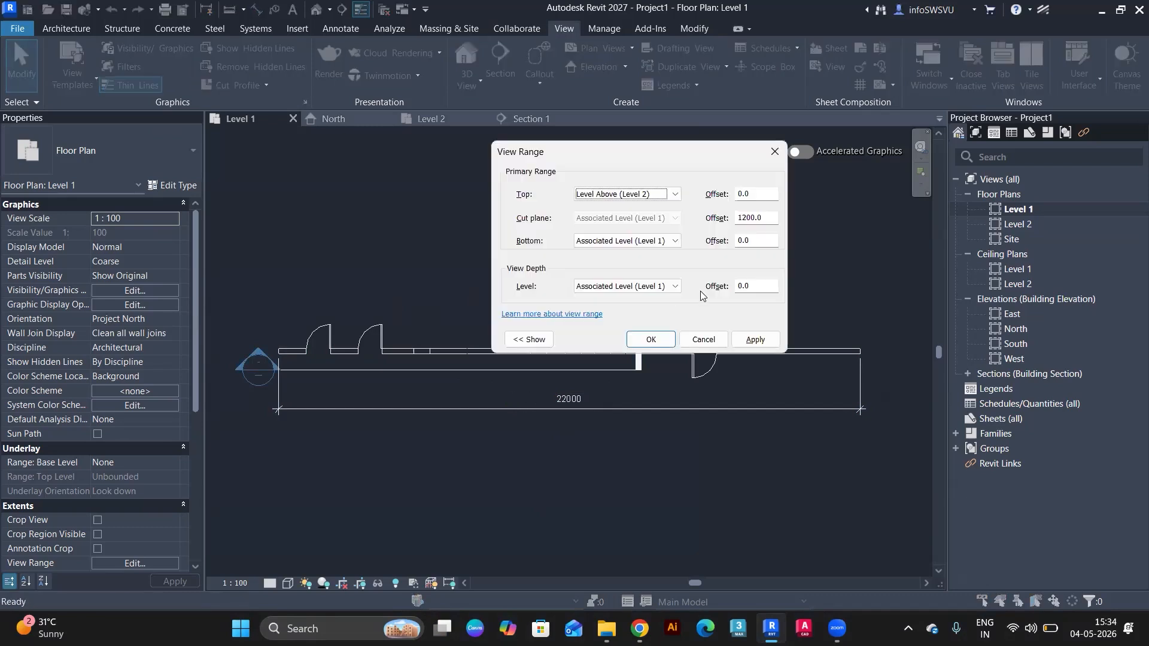
left_click(701, 340)
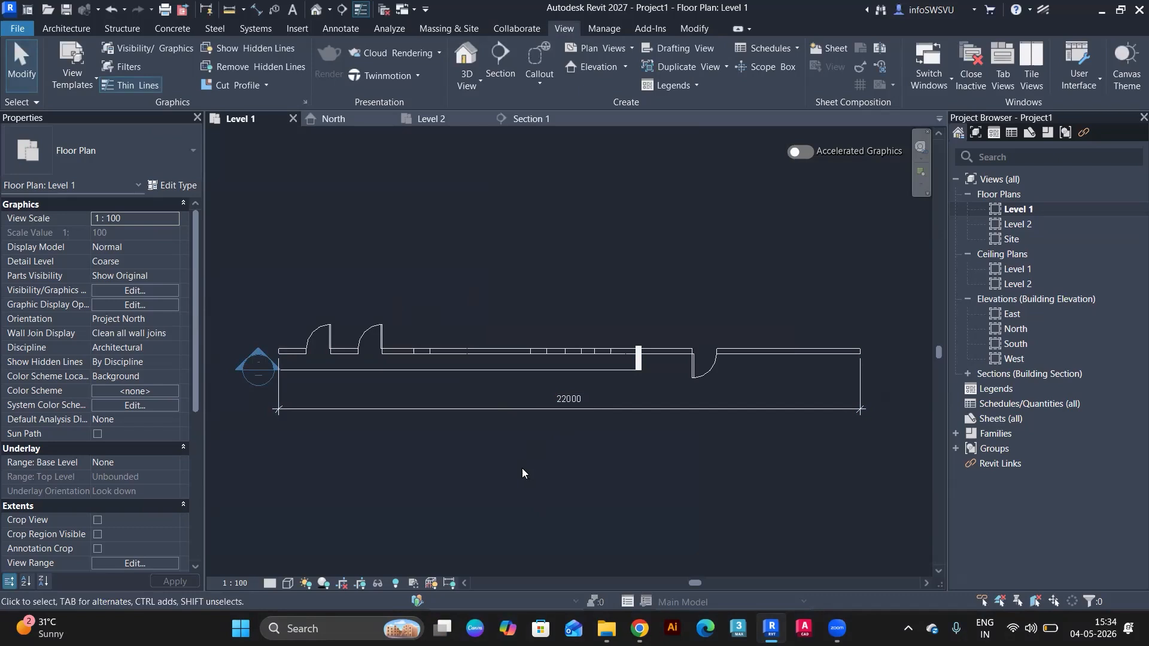
Step: Turn the Windows model category back on in the Level 1 floor plan's visibility overrides and confirm the change
key("v")
key("g")
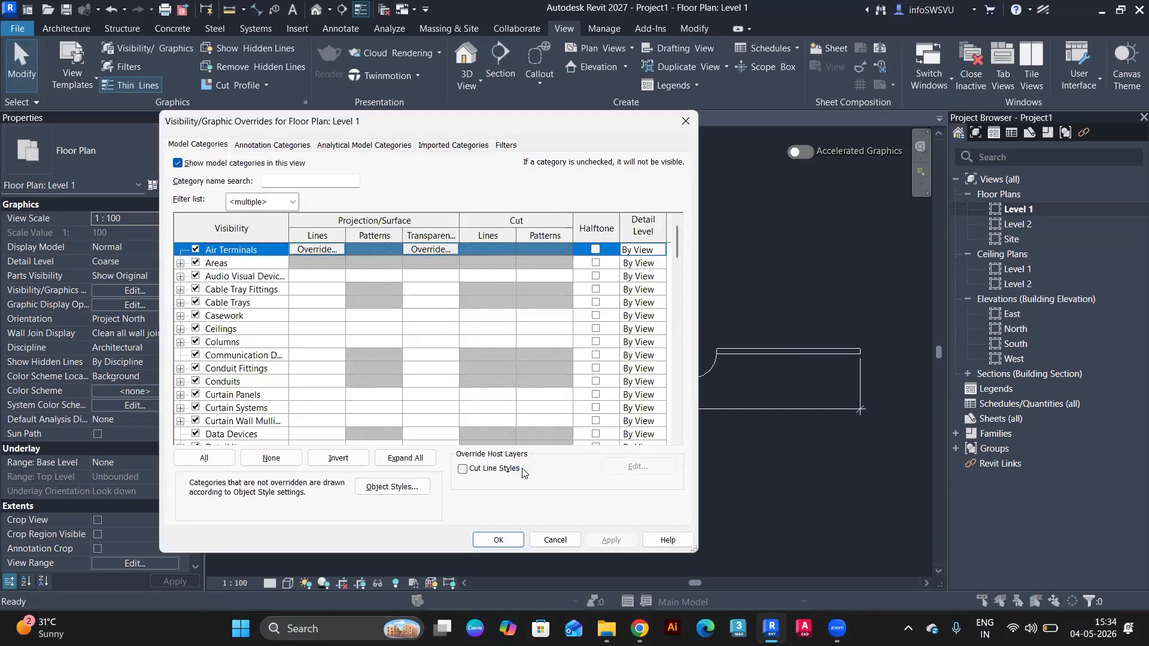
left_click_drag(680, 240, 682, 485)
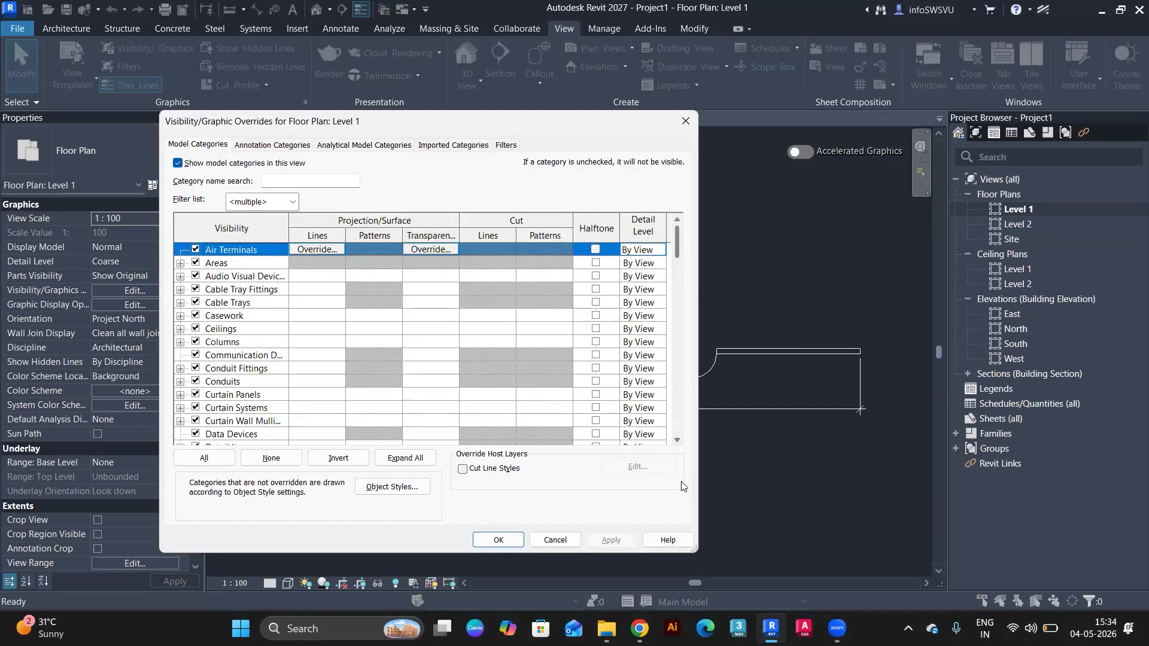
scroll(318, 377, "down", 2)
scroll(317, 380, "down", 13)
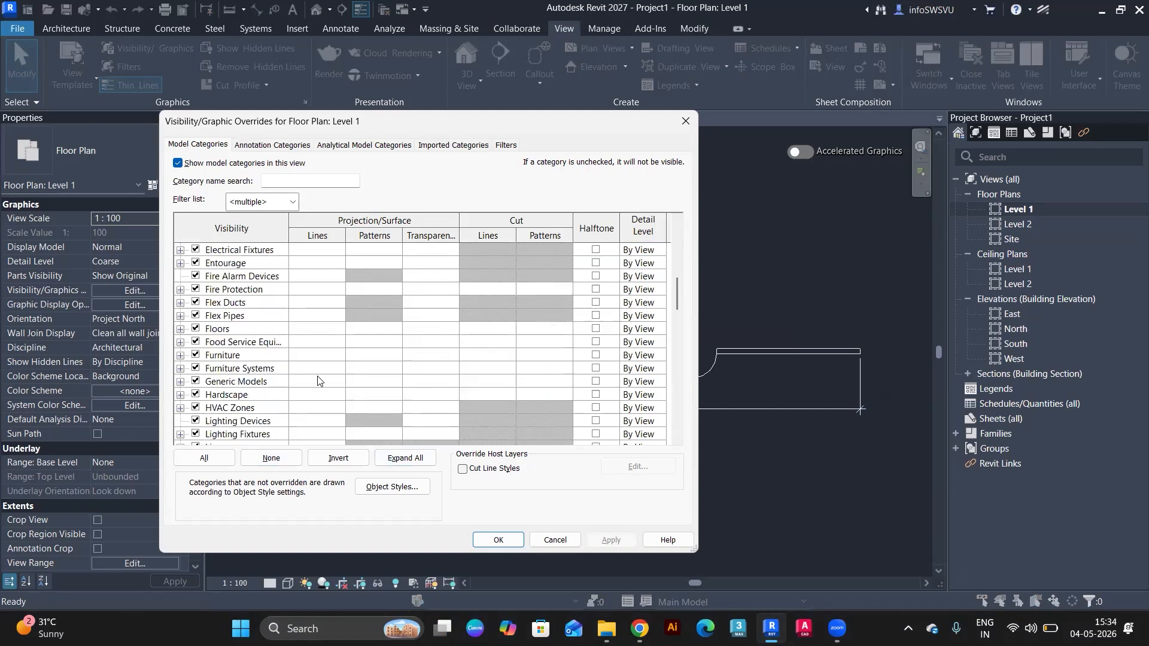
scroll(318, 380, "down", 12)
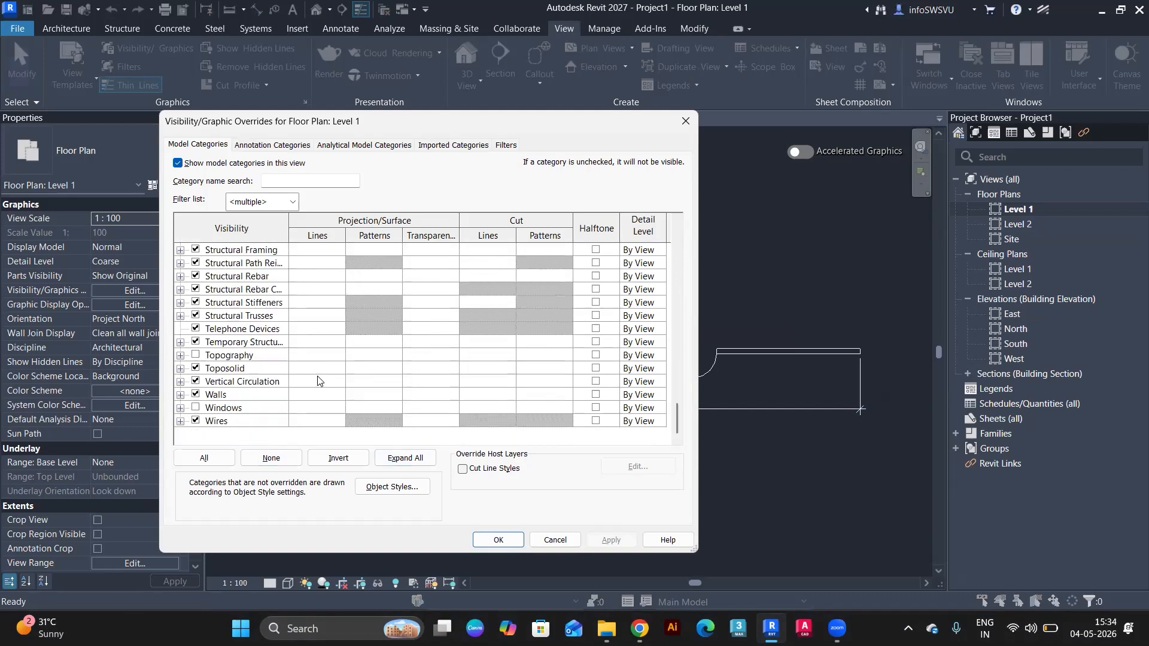
left_click(197, 407)
left_click(593, 543)
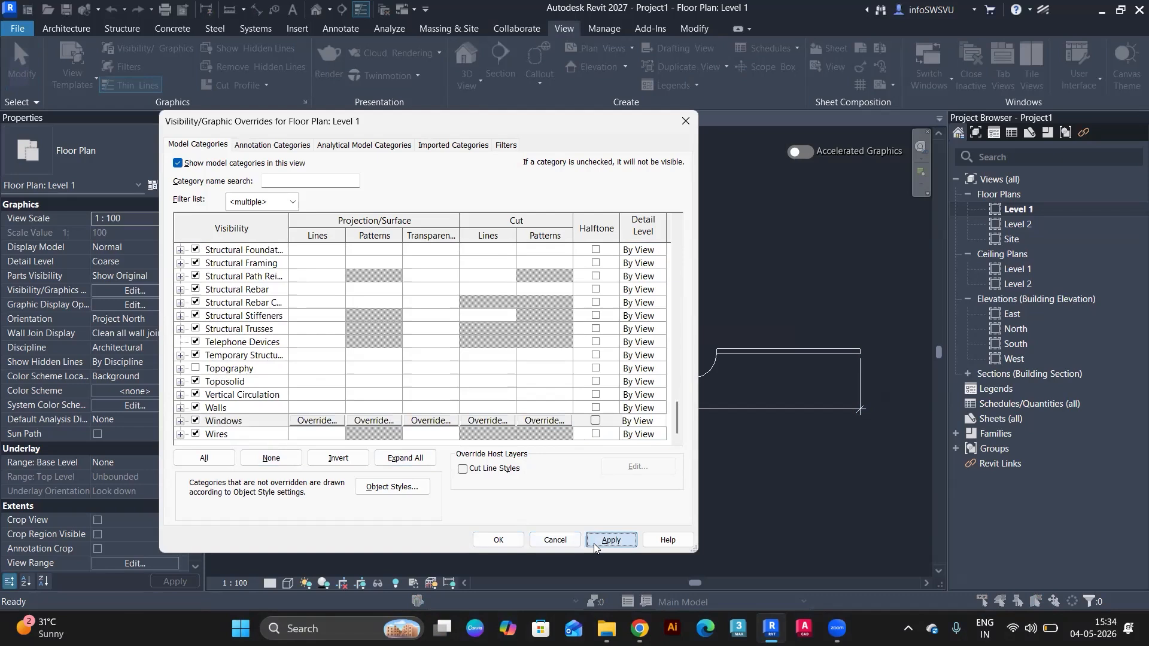
left_click(501, 542)
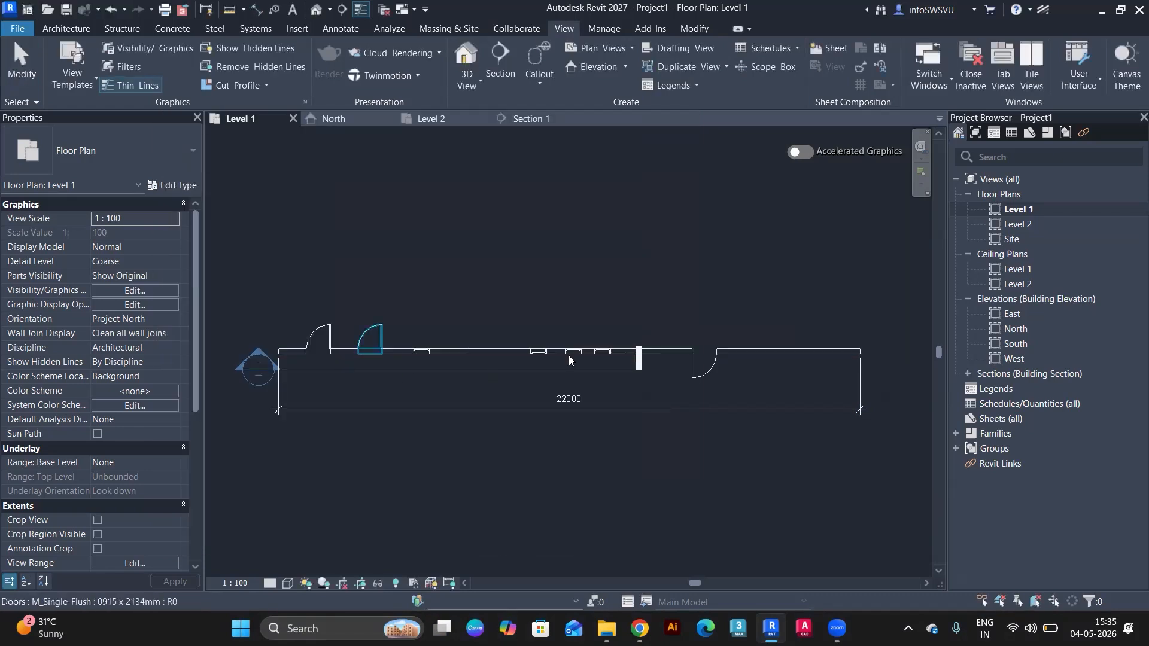
Step: Select the middle of the three closely spaced windows to check its properties, and clear the selection
scroll(468, 364, "up", 2)
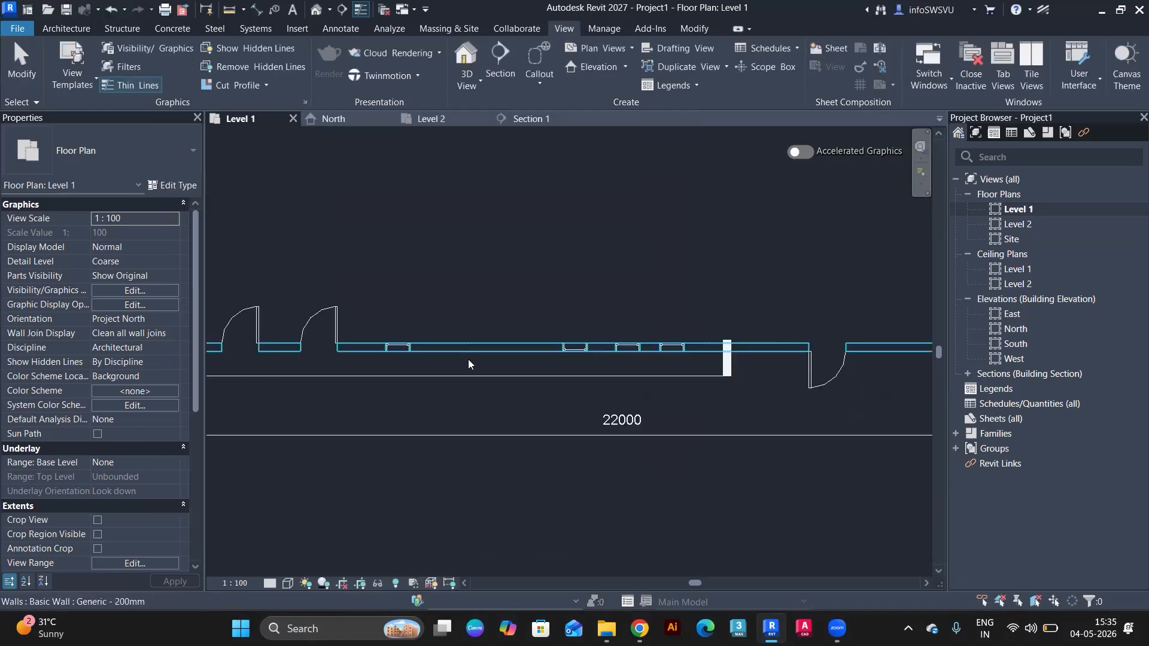
left_click(618, 354)
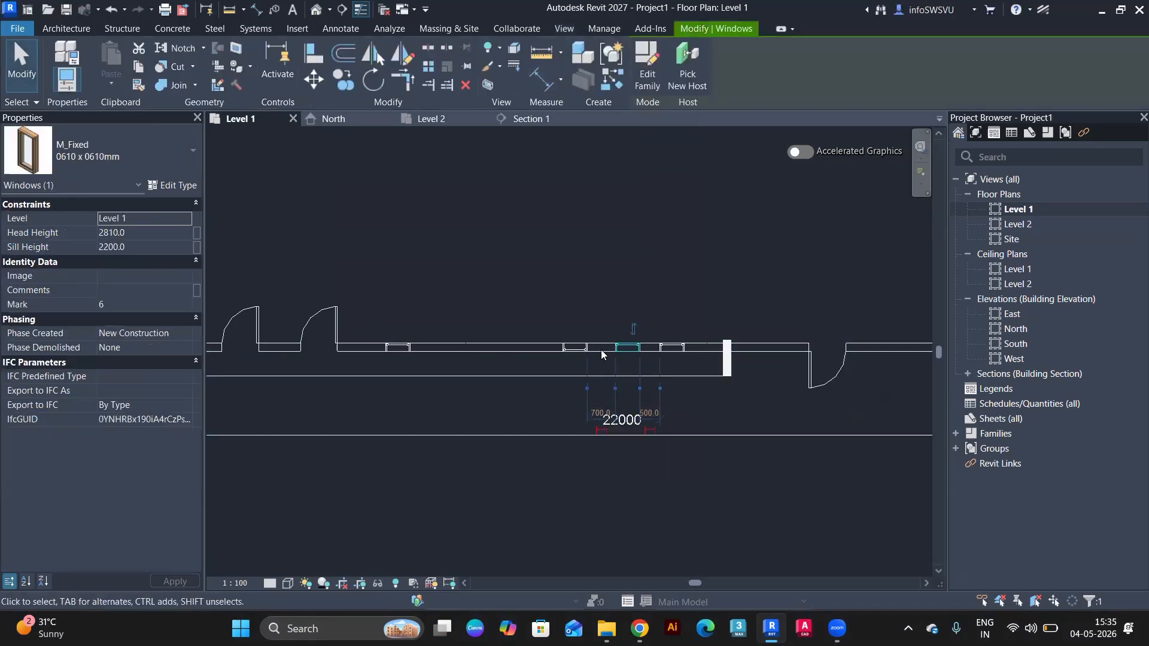
left_click(546, 284)
scroll(562, 280, "down", 2)
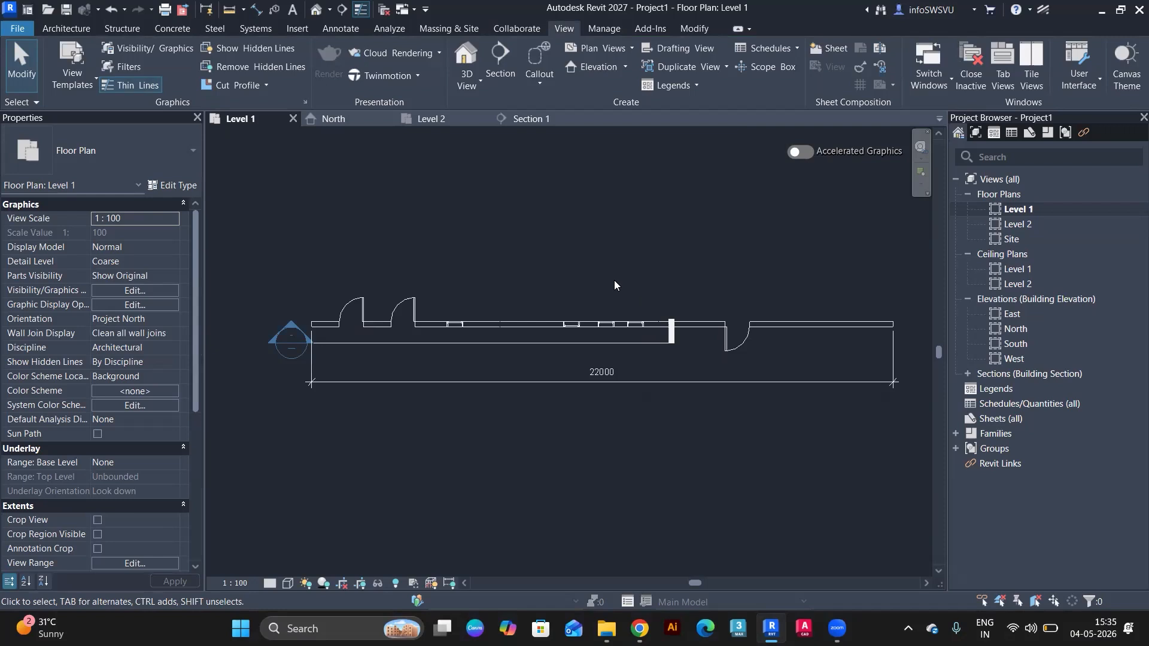
Step: Examine the analytical model categories, imported categories and filters in the Level 1 visibility overrides, and close them
key("v")
key("g")
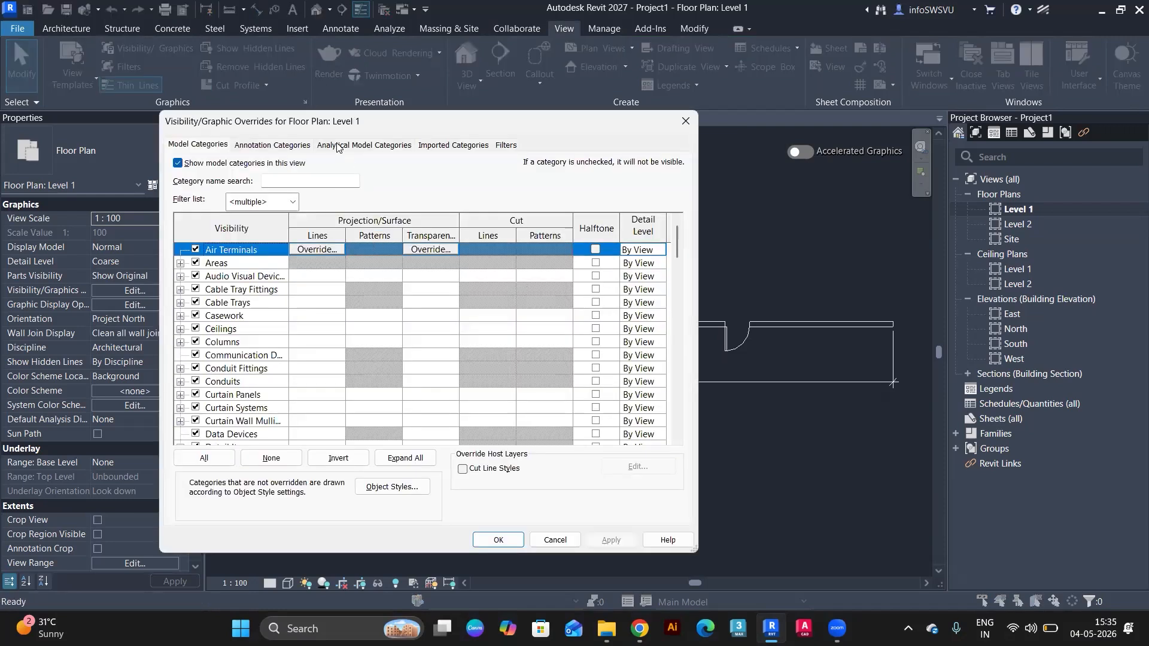
left_click(371, 145)
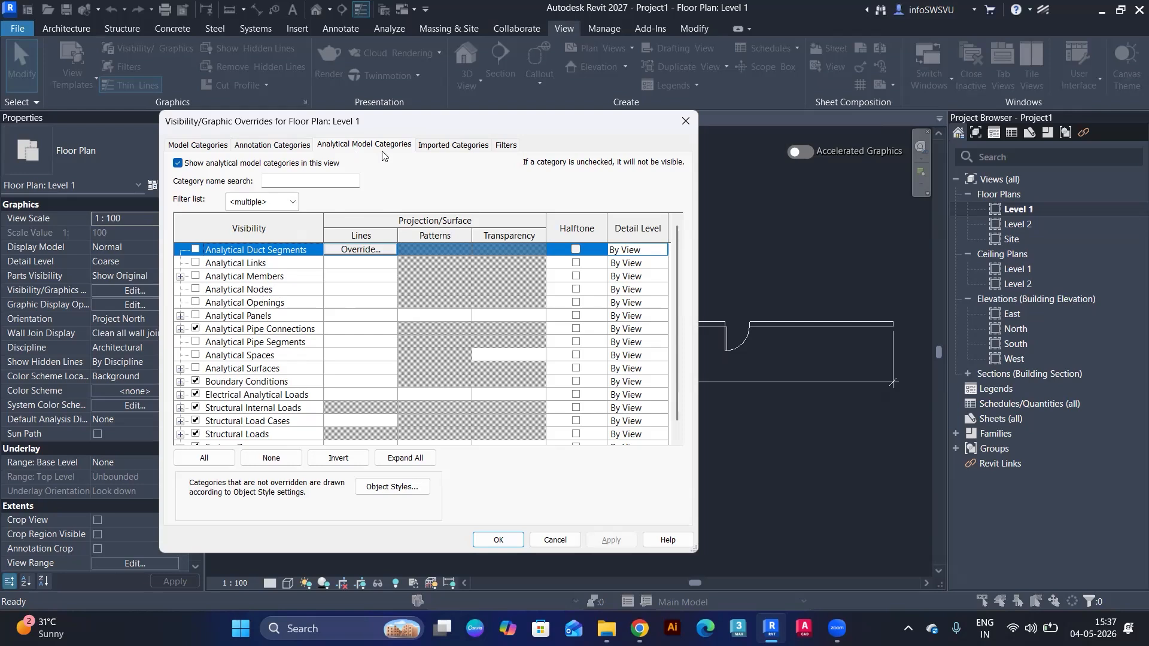
scroll(268, 370, "down", 1)
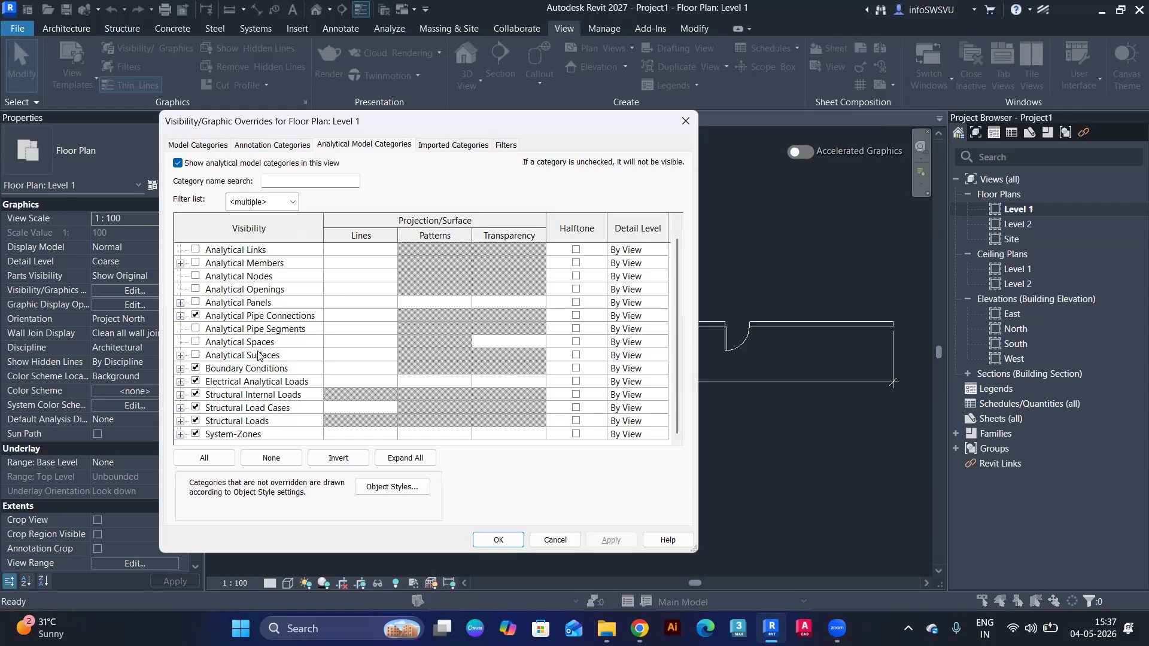
scroll(269, 371, "up", 1)
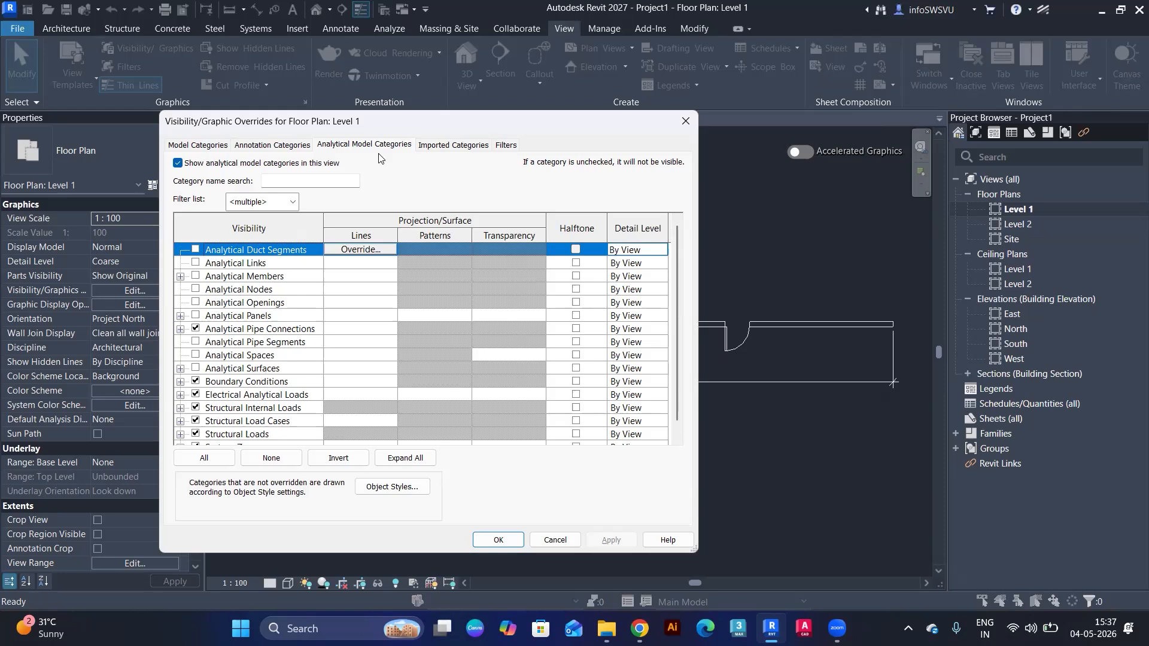
left_click(456, 145)
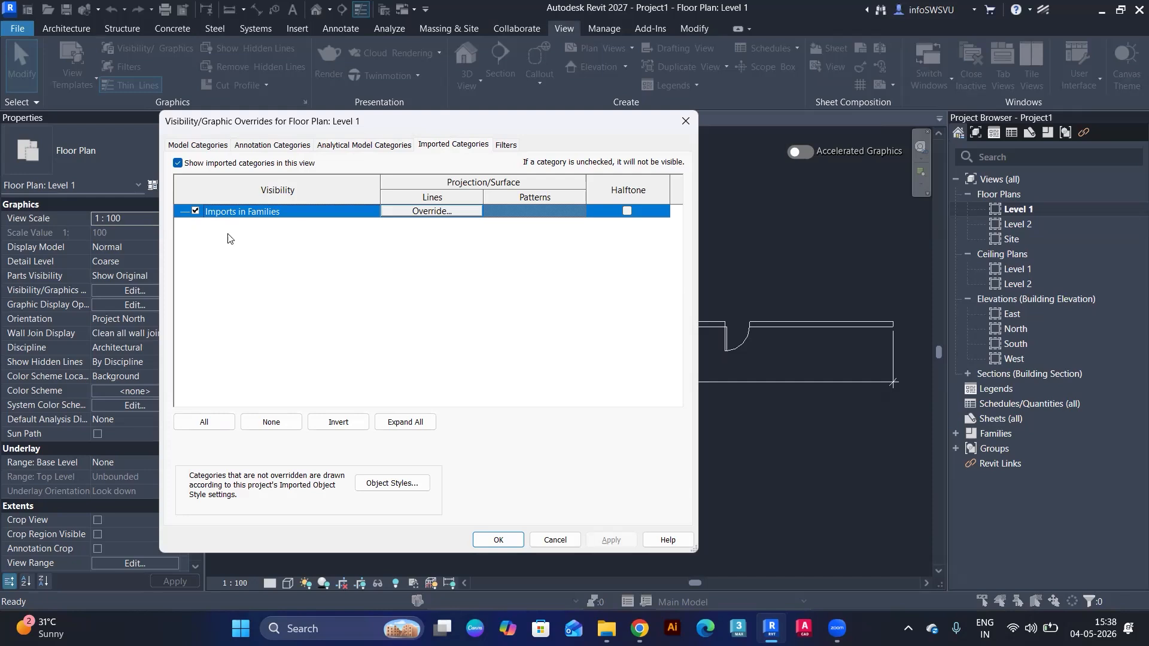
left_click(508, 145)
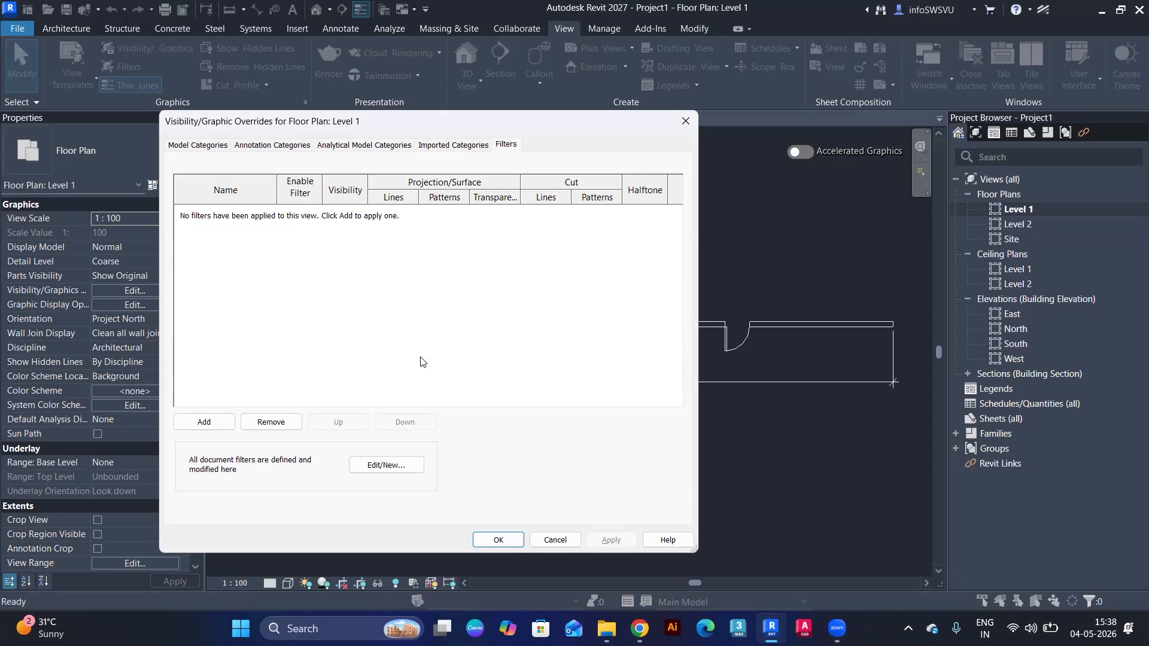
left_click(497, 540)
Step: Select all the elements in the plan, review their categories with the selection Filter, and clear the selection
scroll(468, 397, "down", 2)
left_click_drag(347, 294, 720, 416)
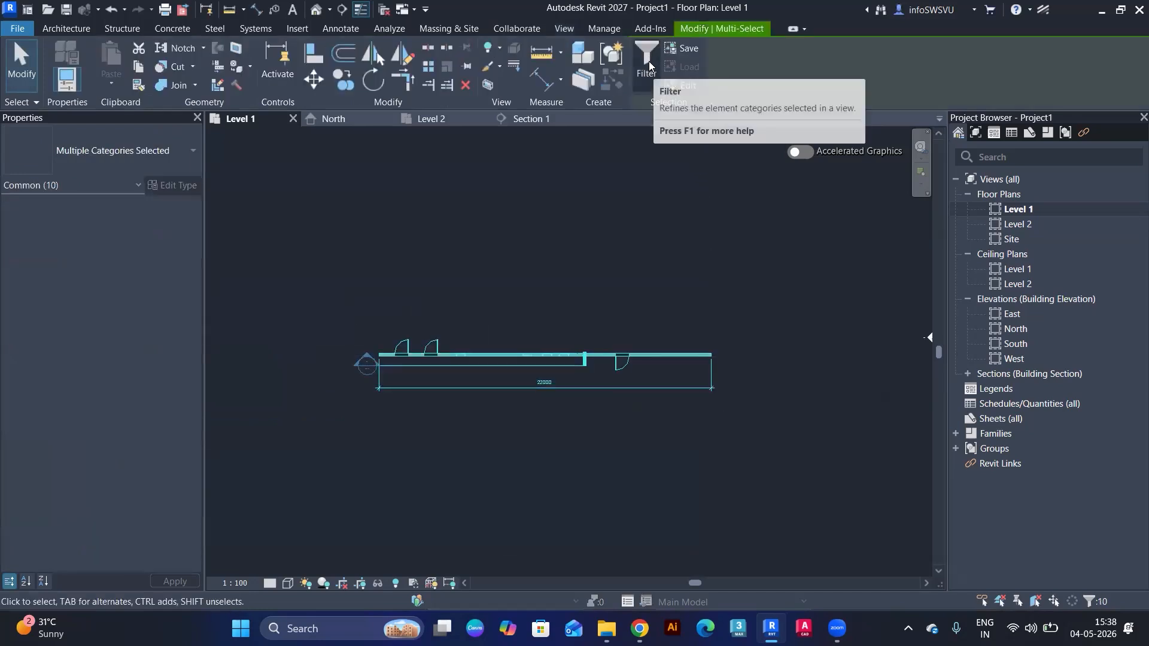
left_click(648, 60)
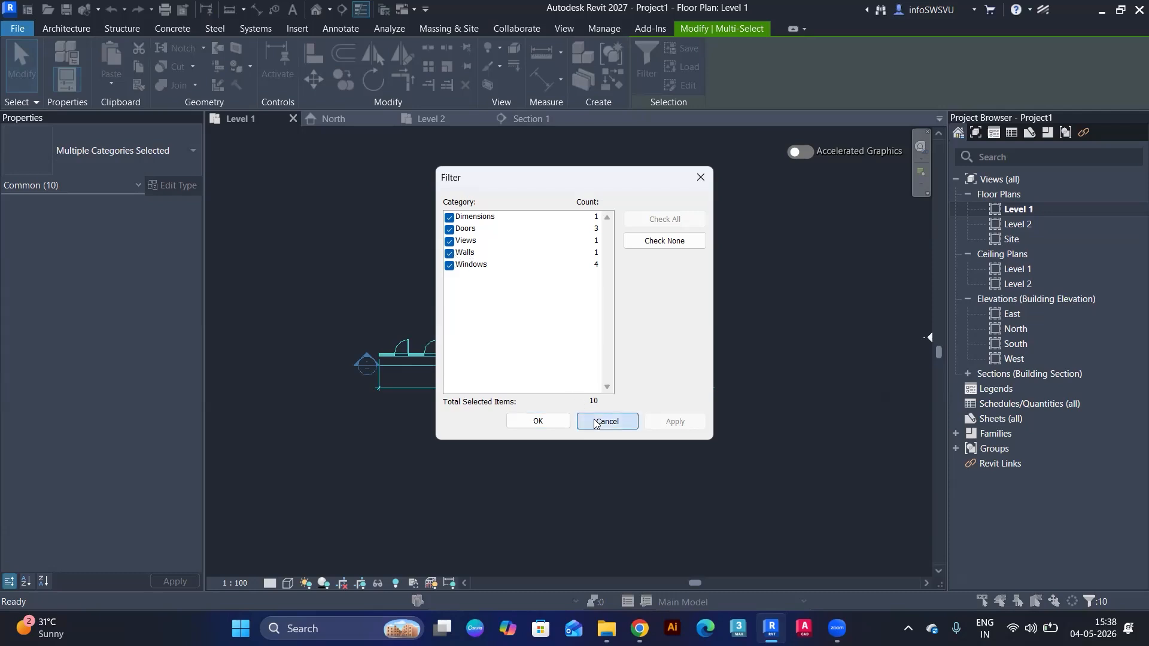
left_click(538, 421)
left_click(506, 244)
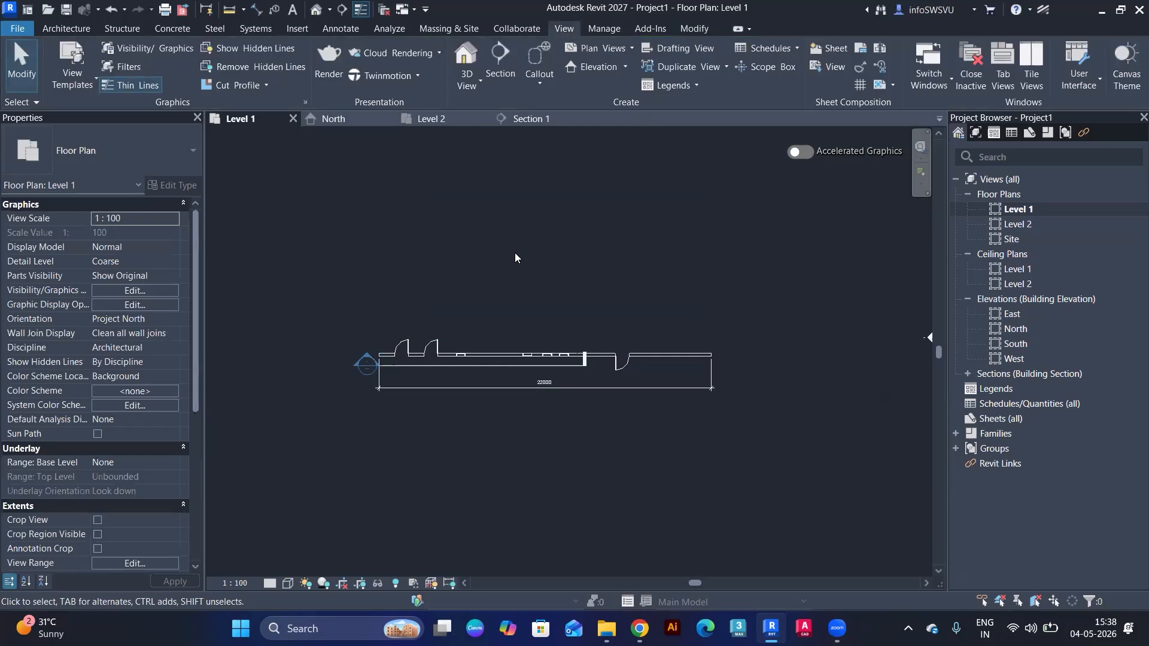
Step: Reopen the Level 1 visibility overrides and check the filters applied to the view
key("v")
key("g")
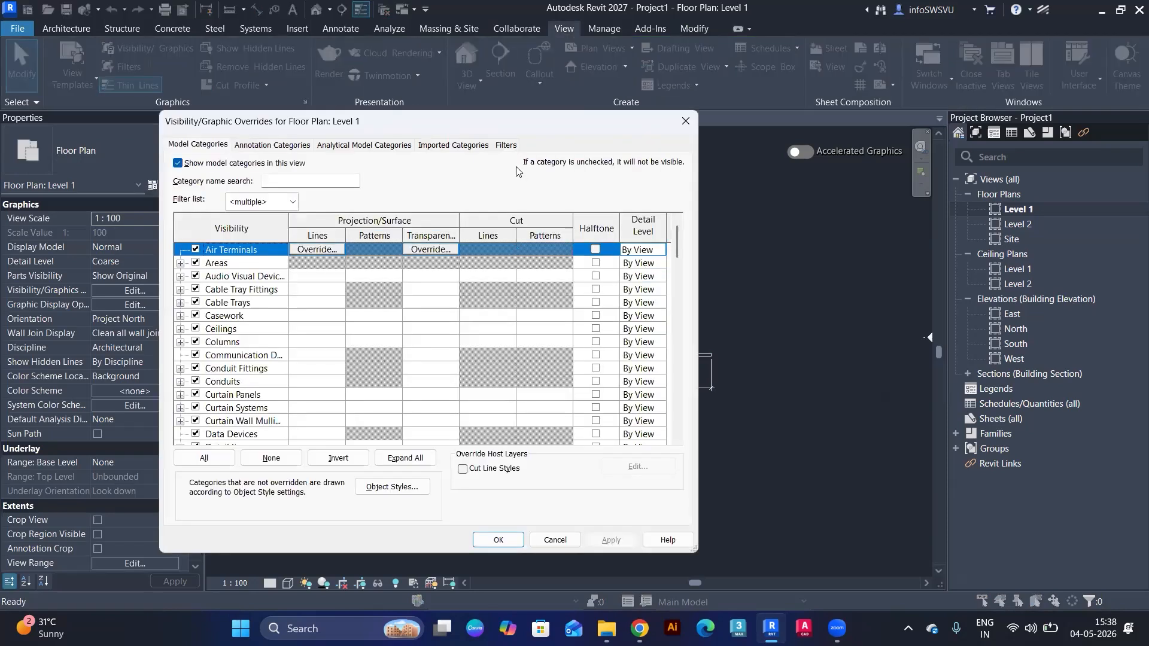
left_click(508, 147)
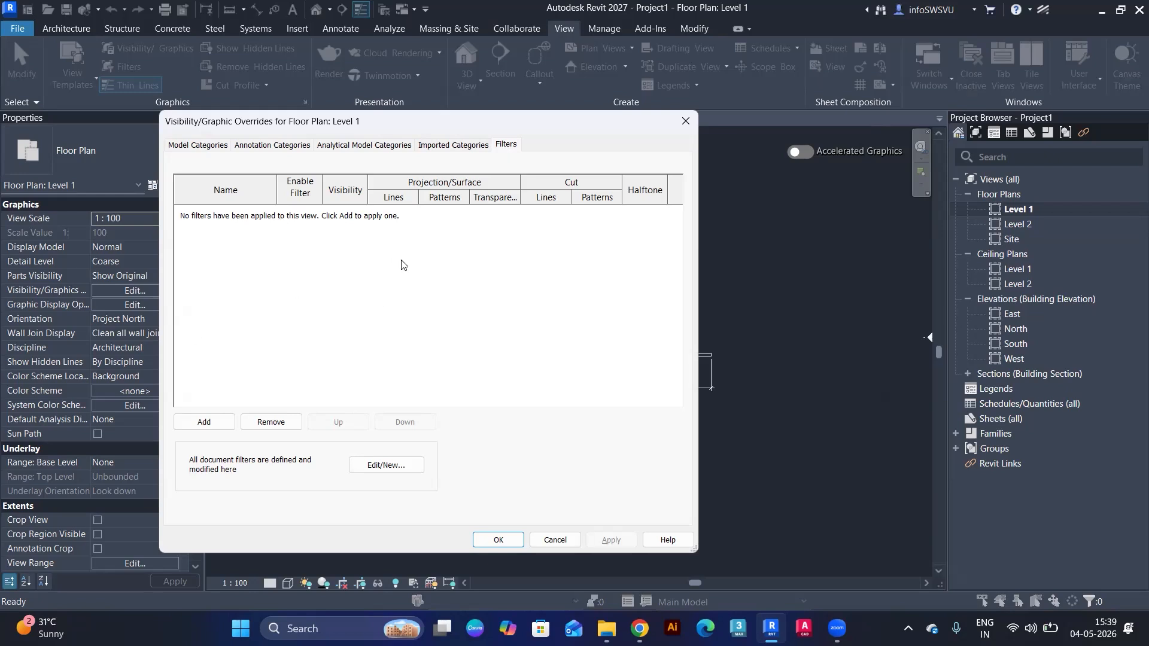
Step: Override the Walls category's projection line color with Magenta in the Level 1 floor plan and confirm the change
left_click(196, 145)
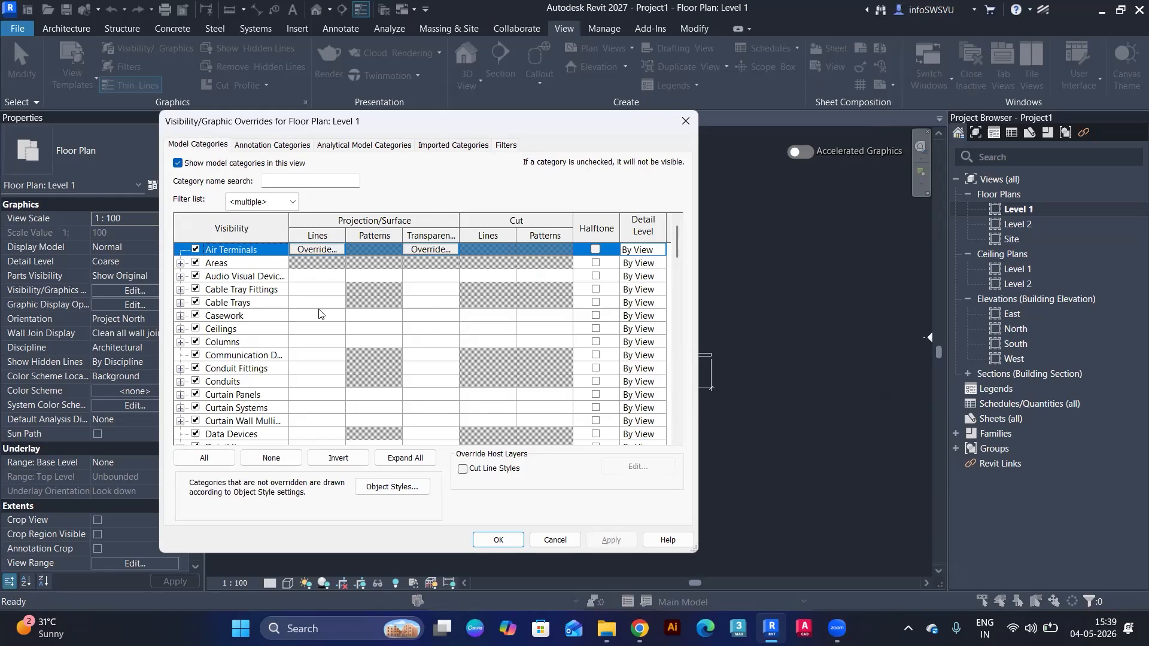
scroll(319, 314, "down", 9)
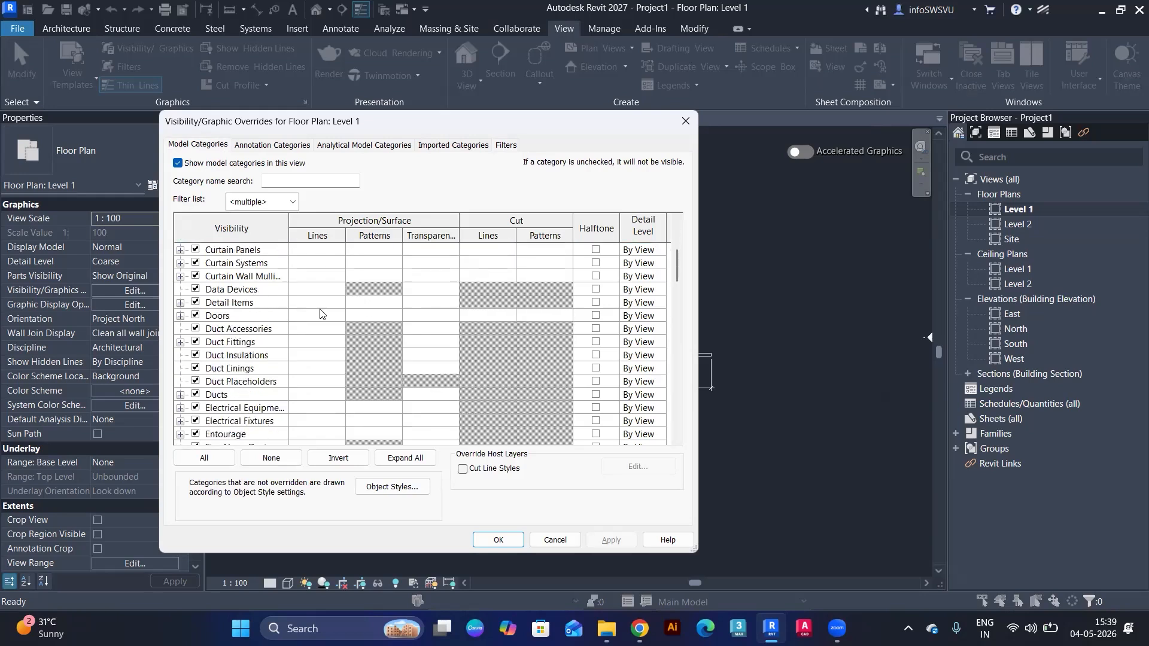
scroll(328, 310, "down", 11)
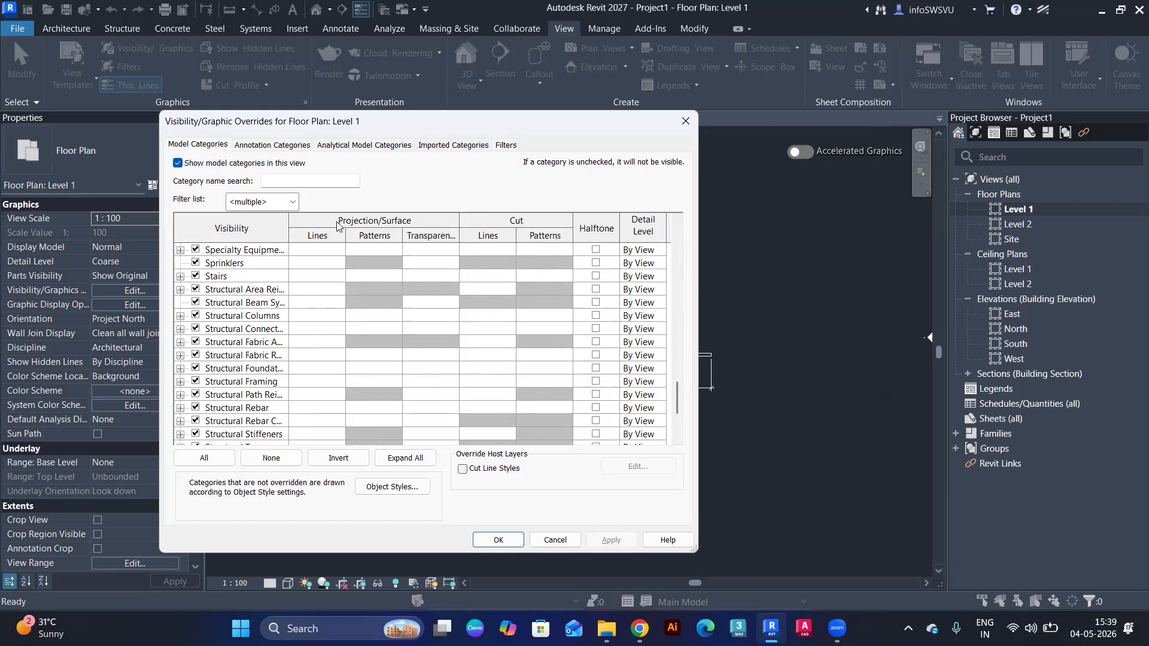
scroll(377, 323, "down", 3)
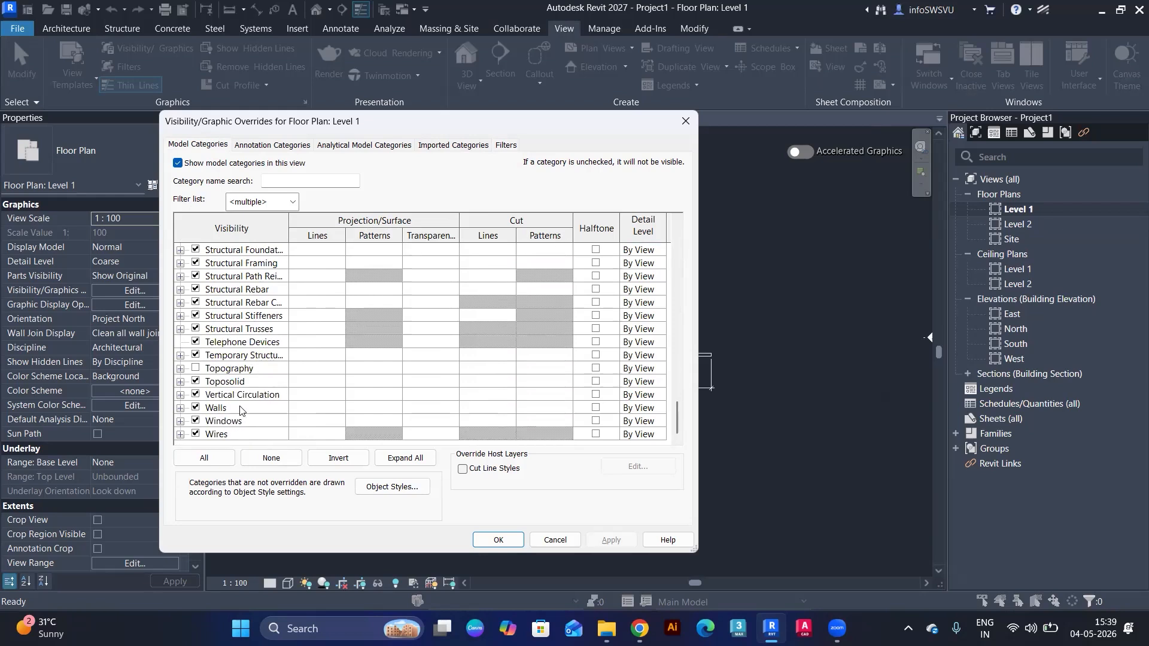
left_click(315, 410)
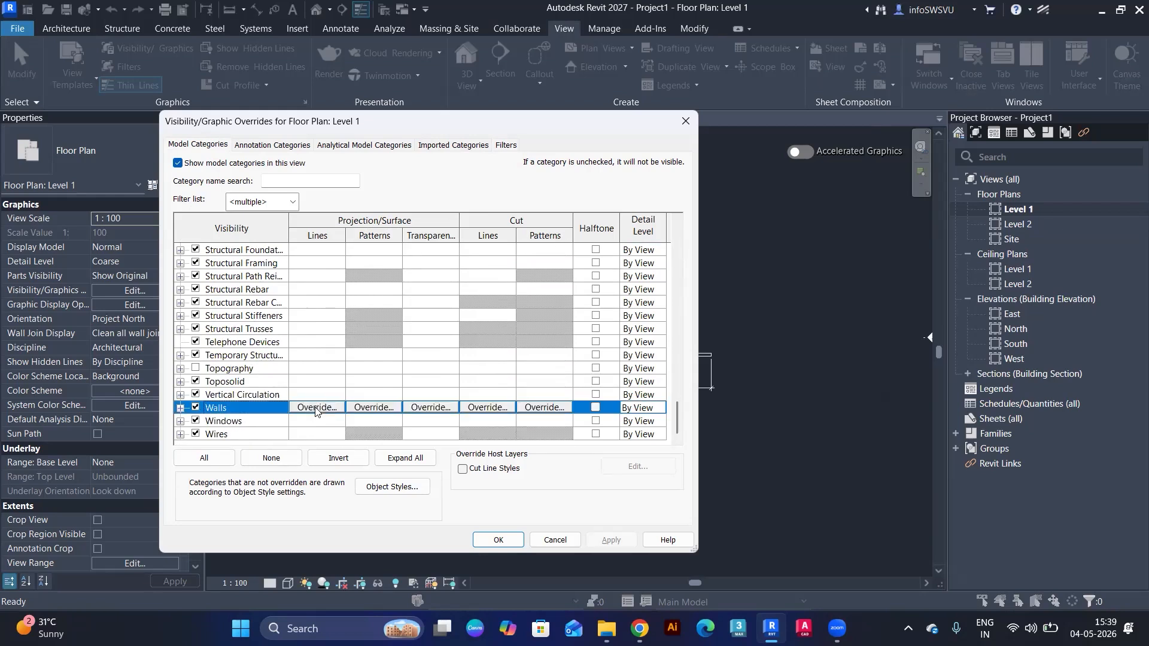
left_click(316, 408)
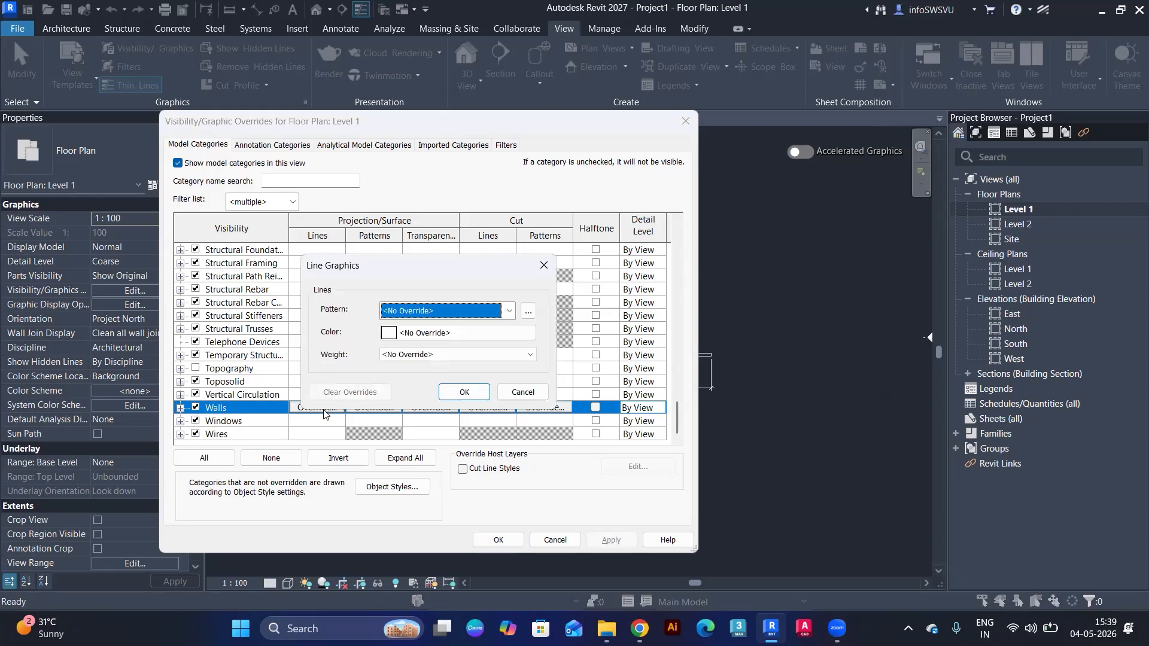
left_click(429, 334)
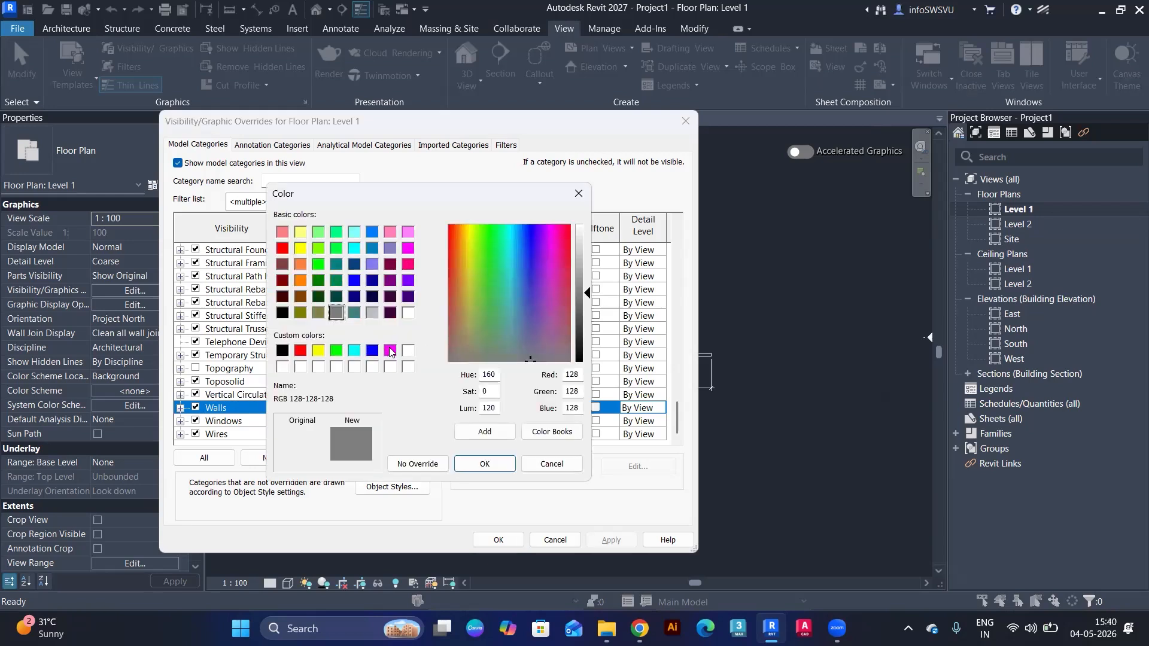
left_click(390, 351)
left_click(483, 465)
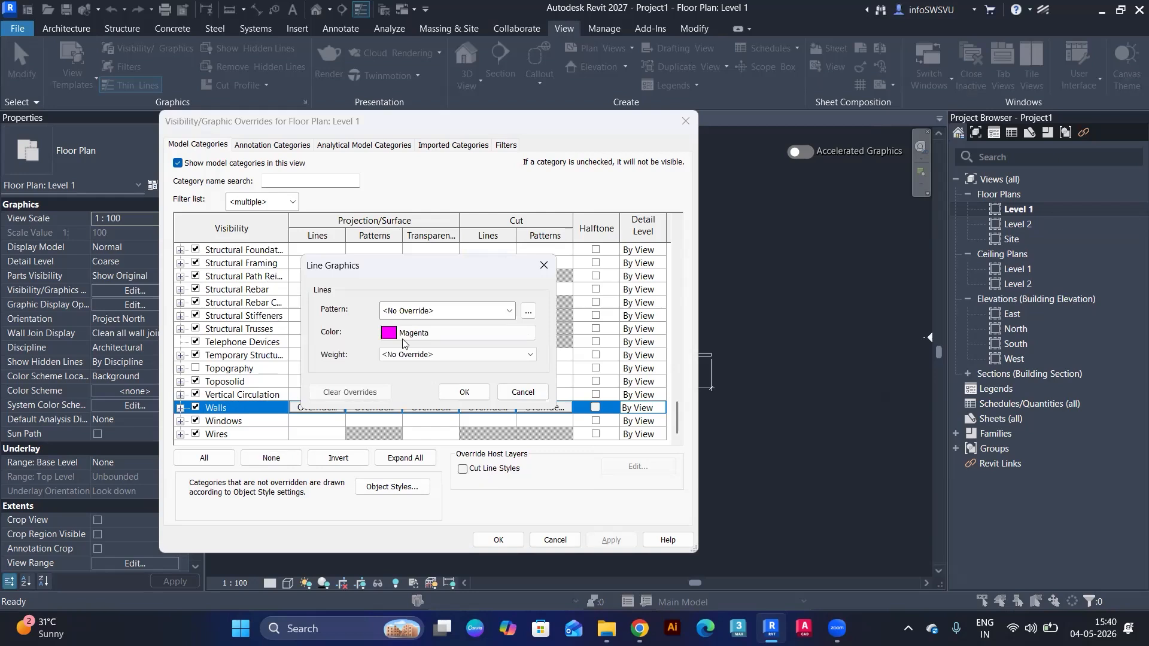
left_click(464, 392)
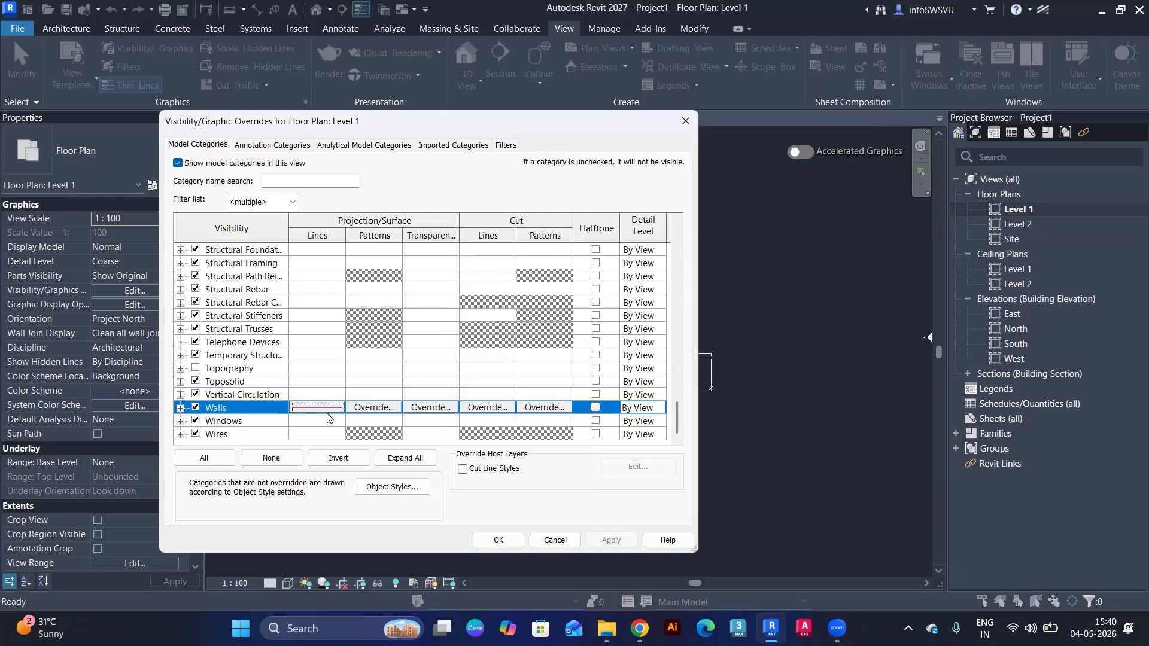
left_click(601, 542)
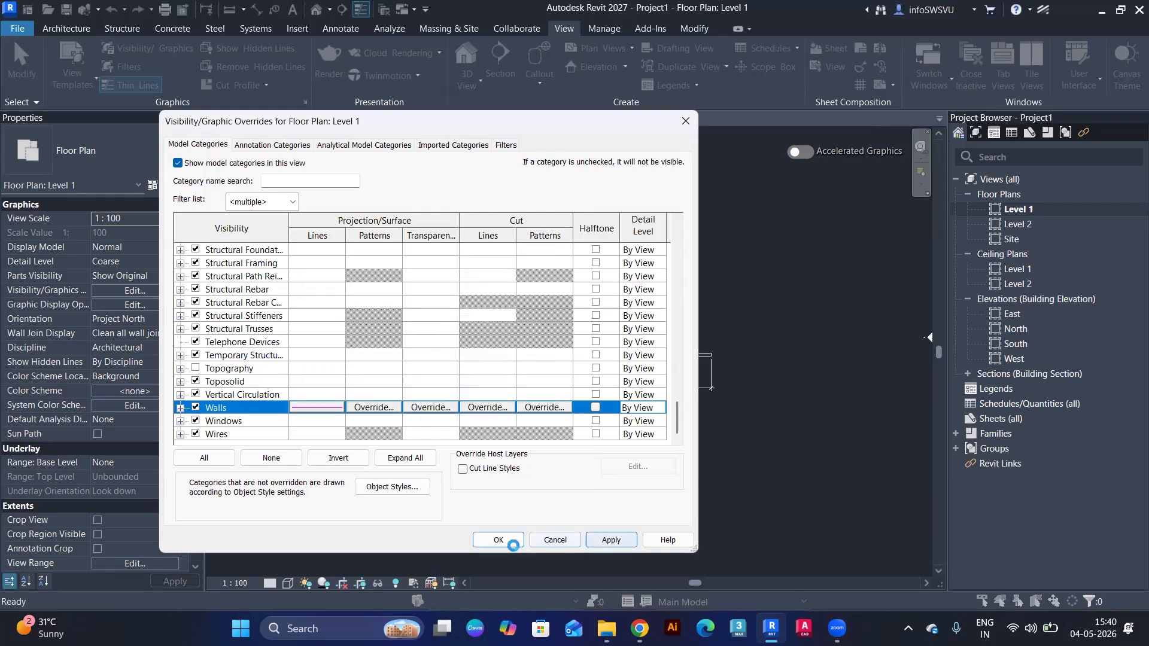
left_click(497, 540)
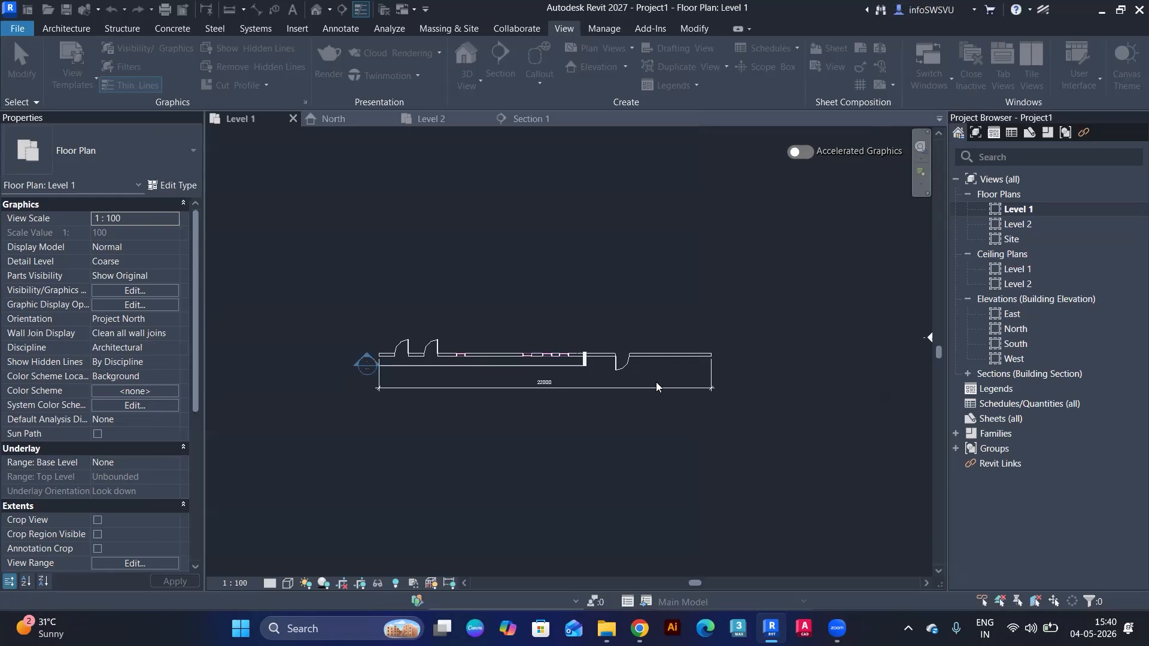
Step: Inspect the wall lines at the window openings in the plan up close
scroll(667, 366, "up", 3)
scroll(527, 389, "down", 2)
scroll(355, 371, "up", 4)
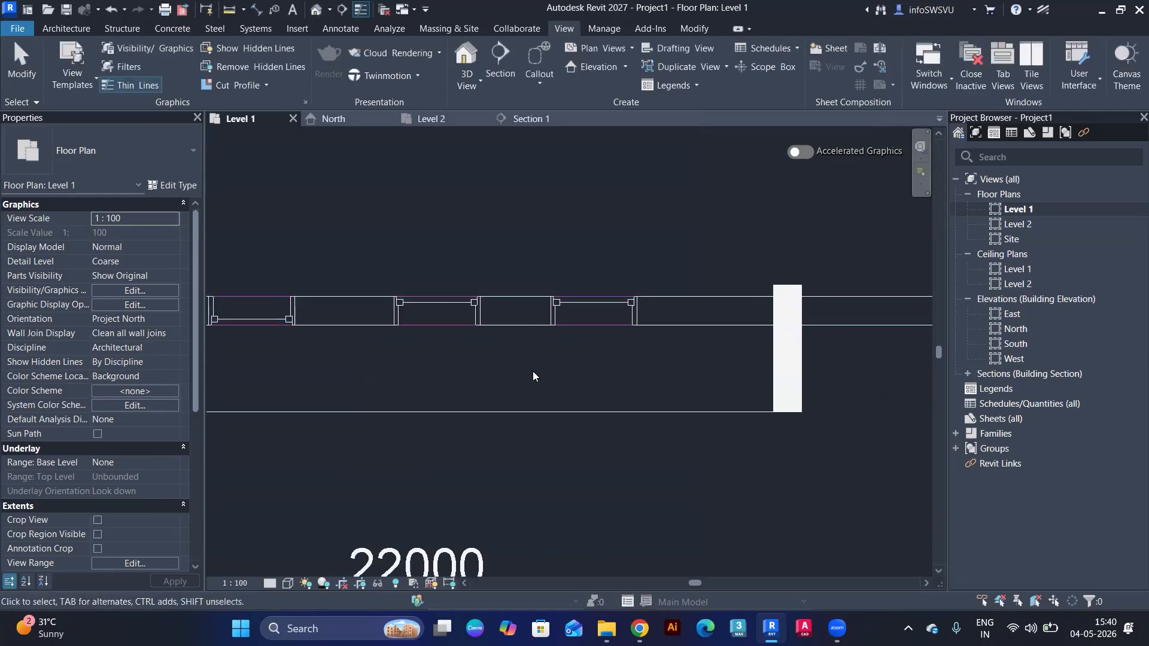
Step: Try the Shaded visual style in the Level 1 floor plan
scroll(533, 374, "down", 2)
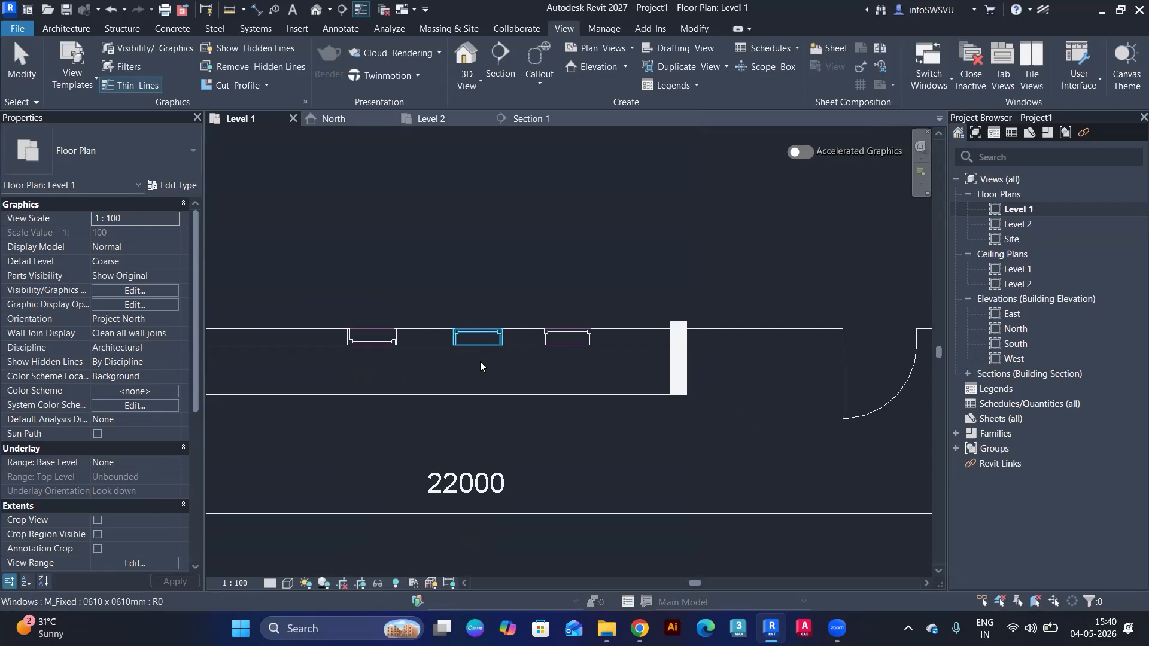
scroll(492, 371, "up", 1)
scroll(499, 371, "down", 2)
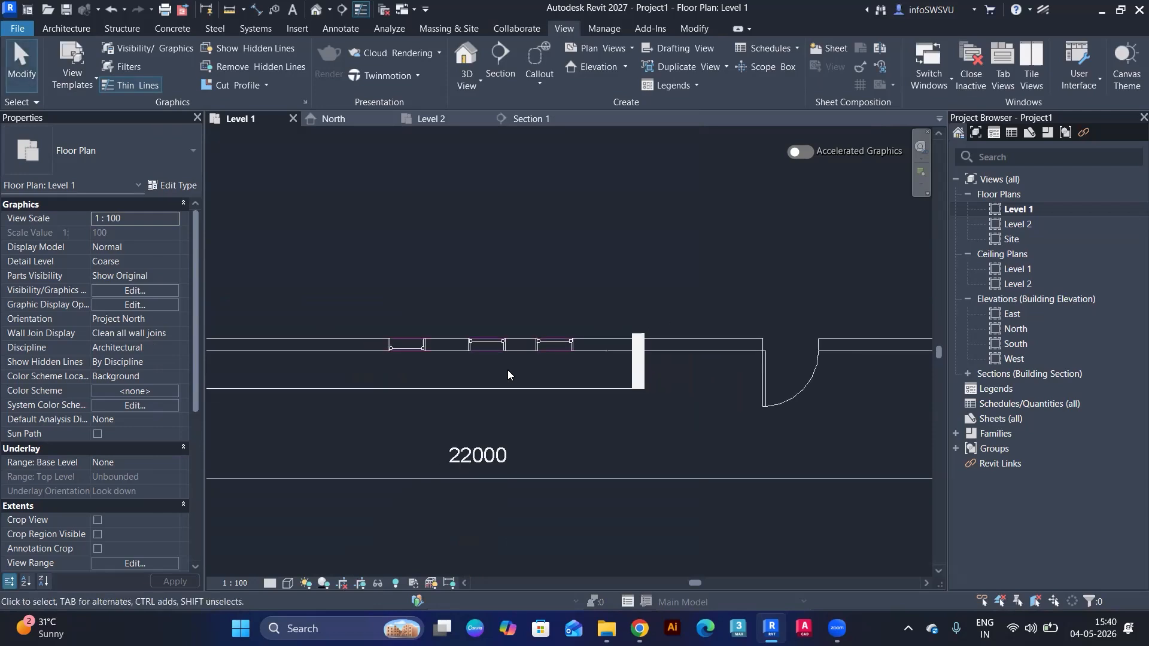
left_click(288, 584)
left_click(311, 523)
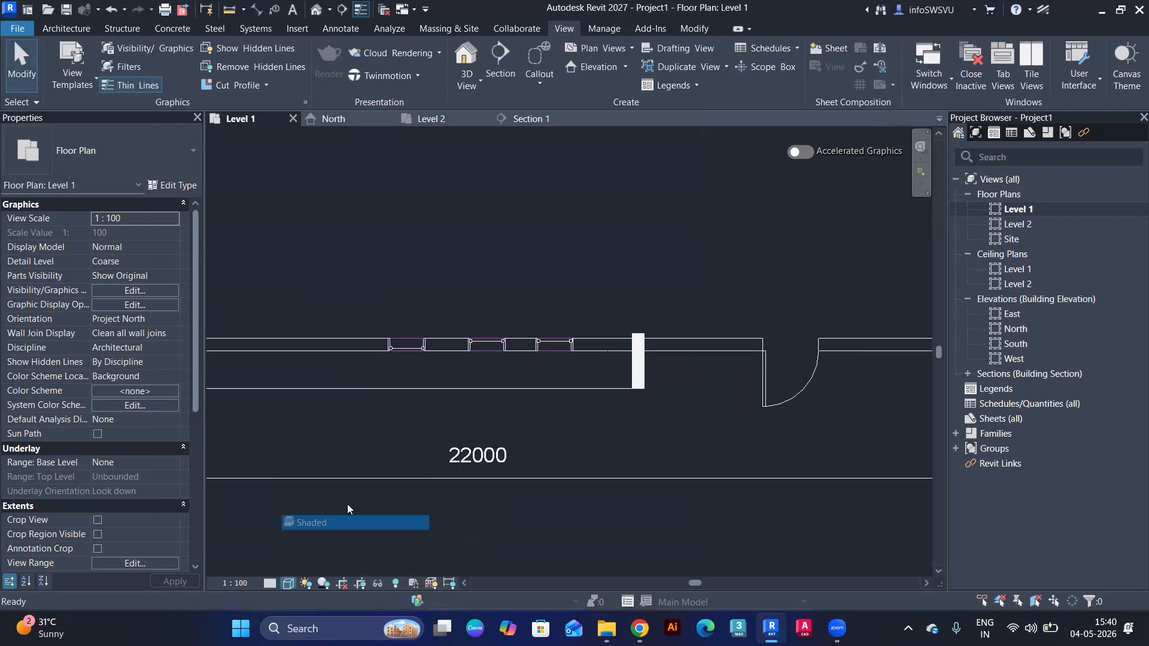
scroll(550, 359, "down", 1)
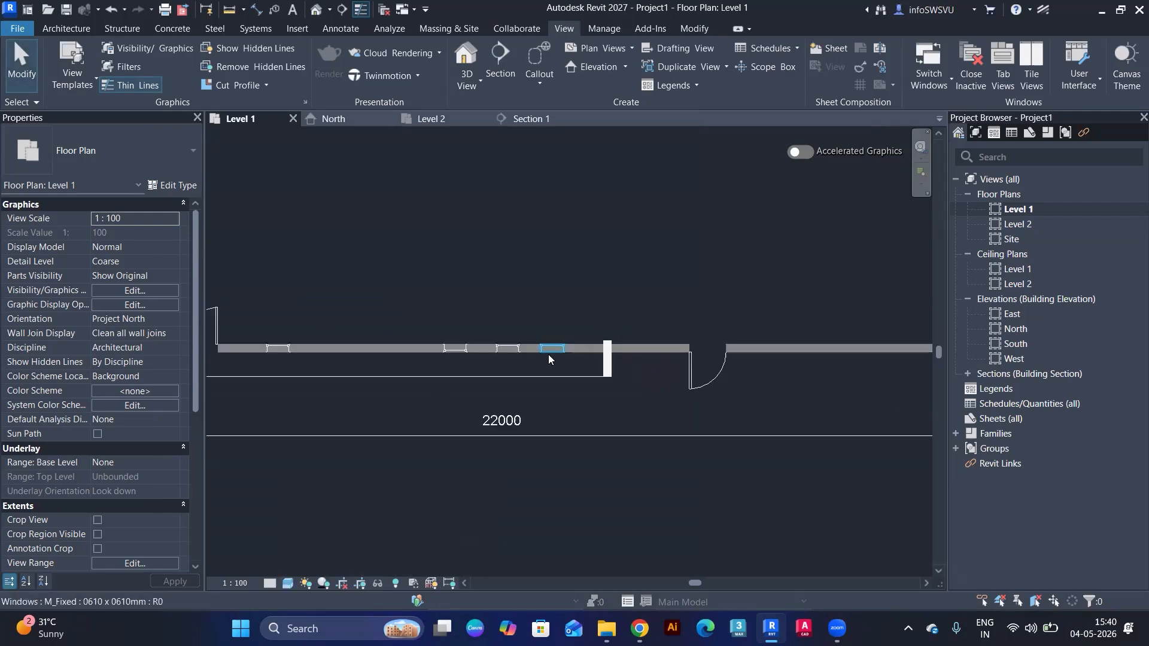
Step: Set the Level 1 floor plan's visual style to Wireframe and examine the wall lines around the windows and door
left_click(288, 584)
left_click(319, 493)
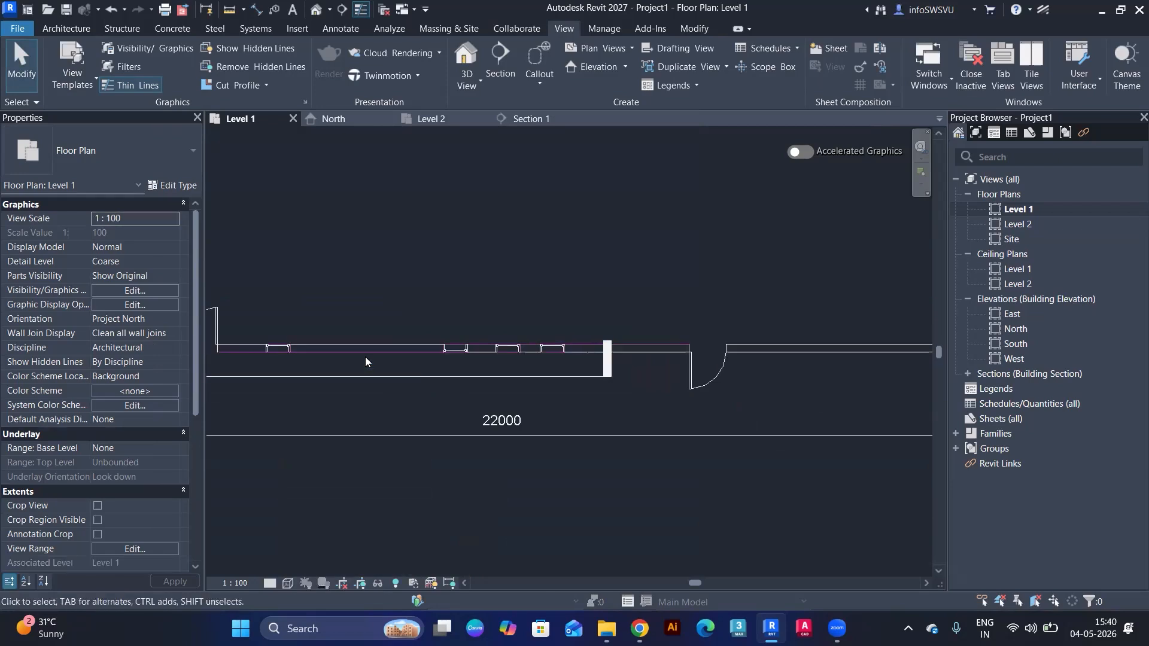
scroll(365, 362, "up", 2)
scroll(447, 363, "down", 3)
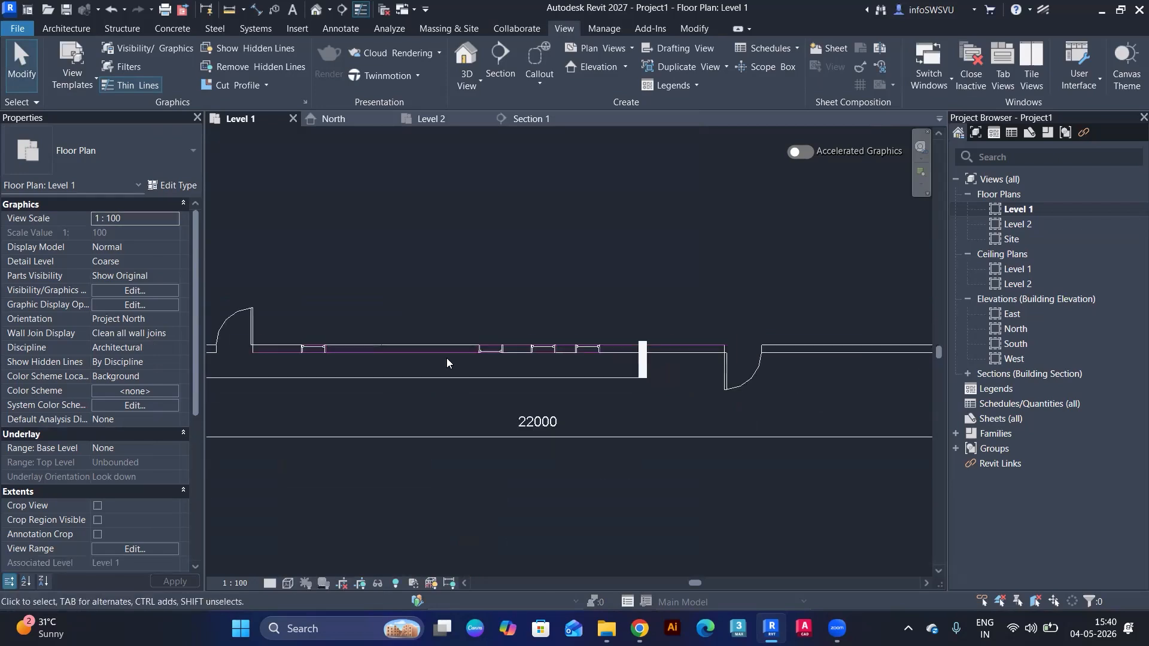
scroll(707, 376, "up", 2)
scroll(534, 336, "up", 2)
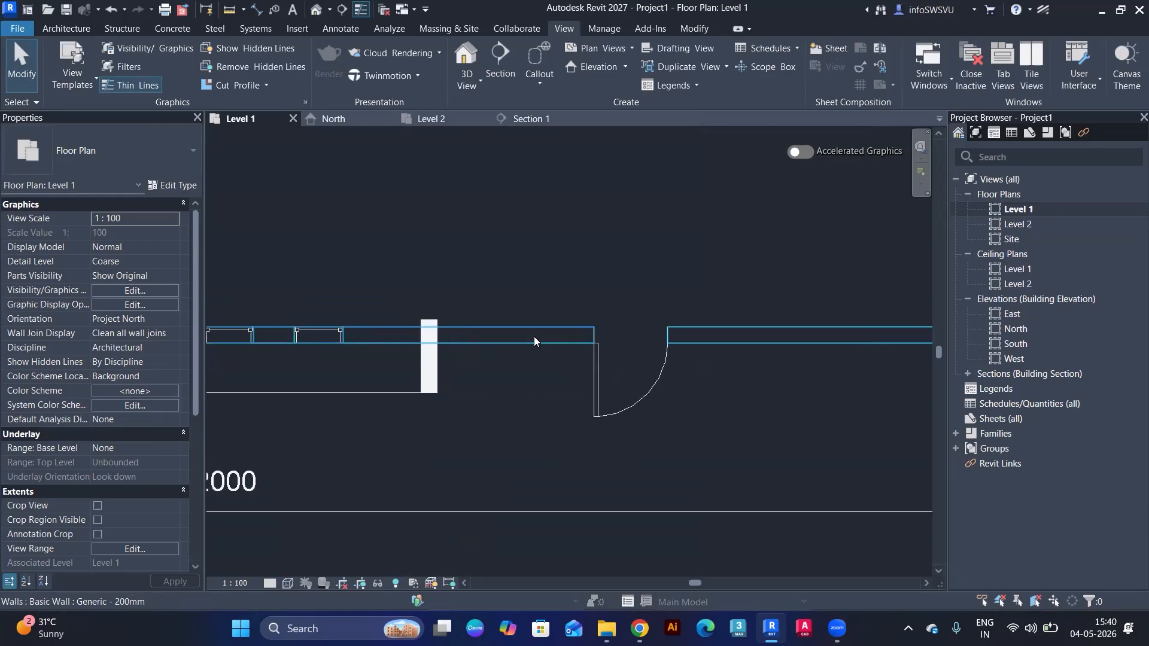
scroll(415, 410, "down", 2)
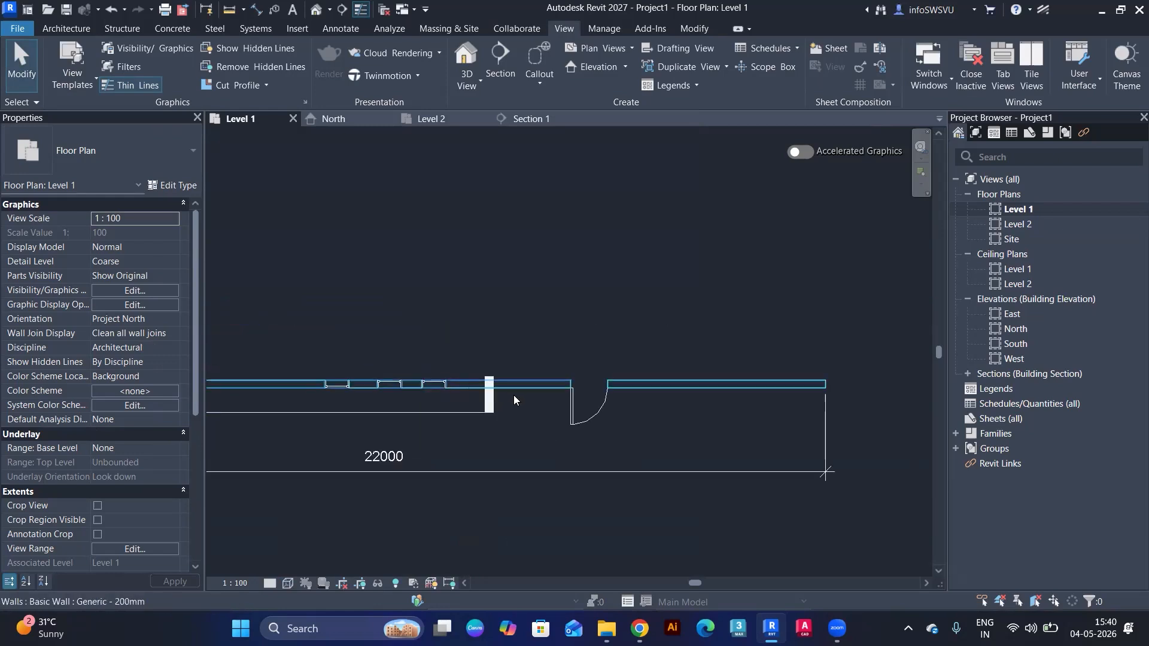
scroll(512, 396, "down", 2)
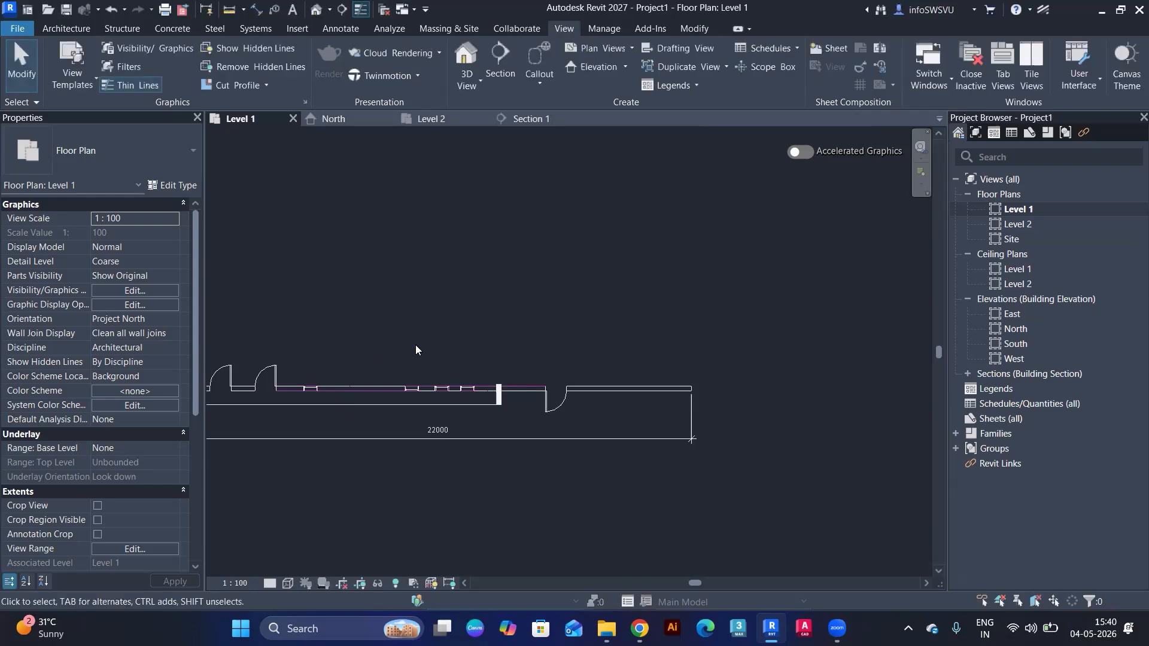
Step: Open the project's Object Styles from the Level 1 Visibility/Graphic Overrides
key("v")
key("g")
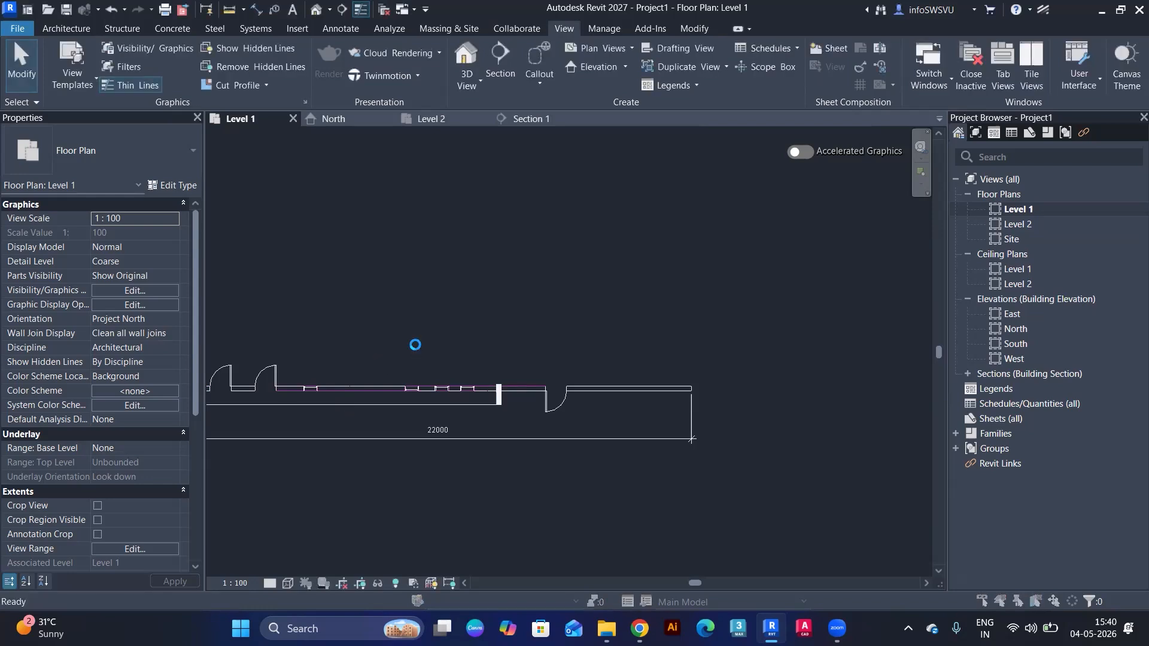
scroll(352, 350, "down", 2)
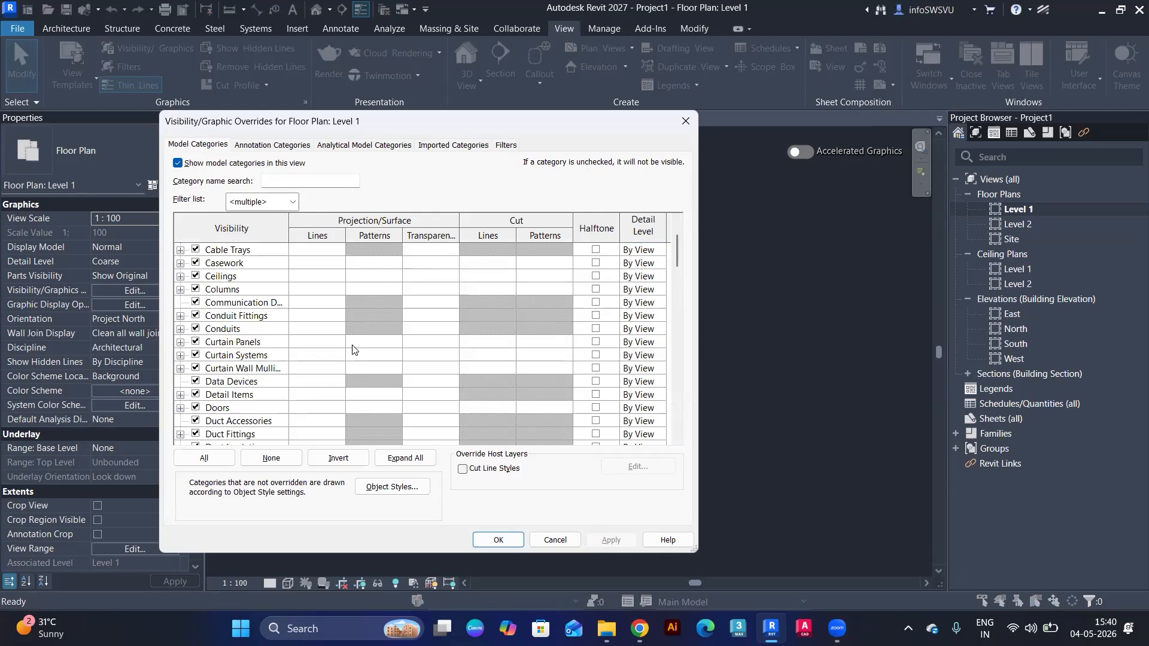
scroll(352, 349, "down", 5)
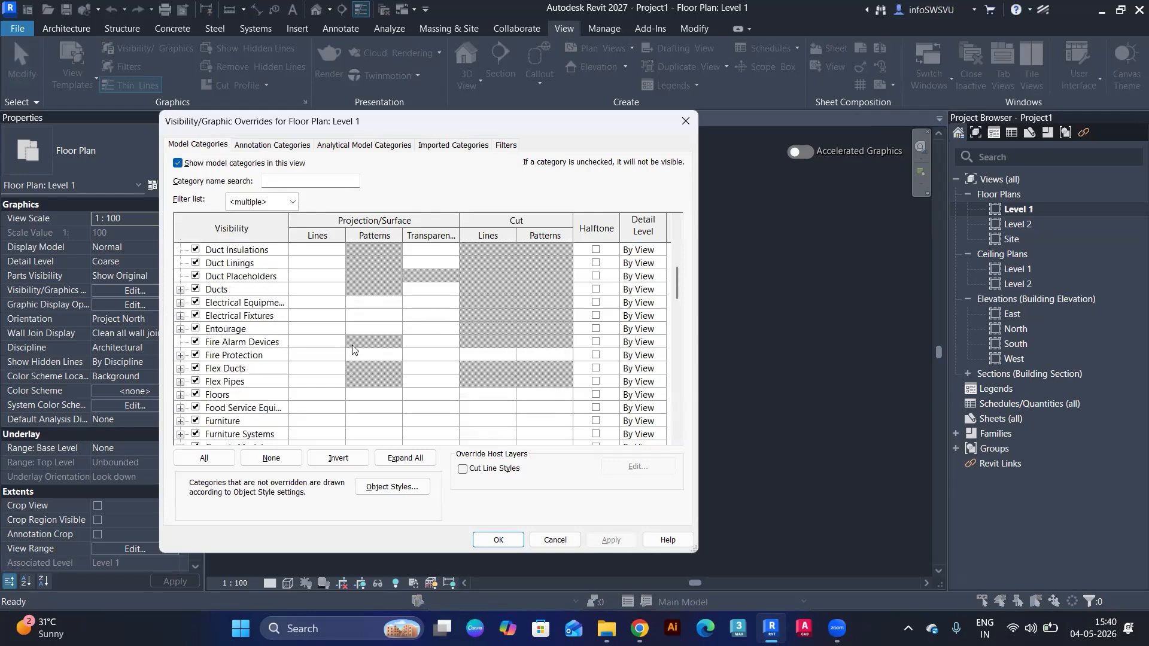
scroll(352, 348, "down", 10)
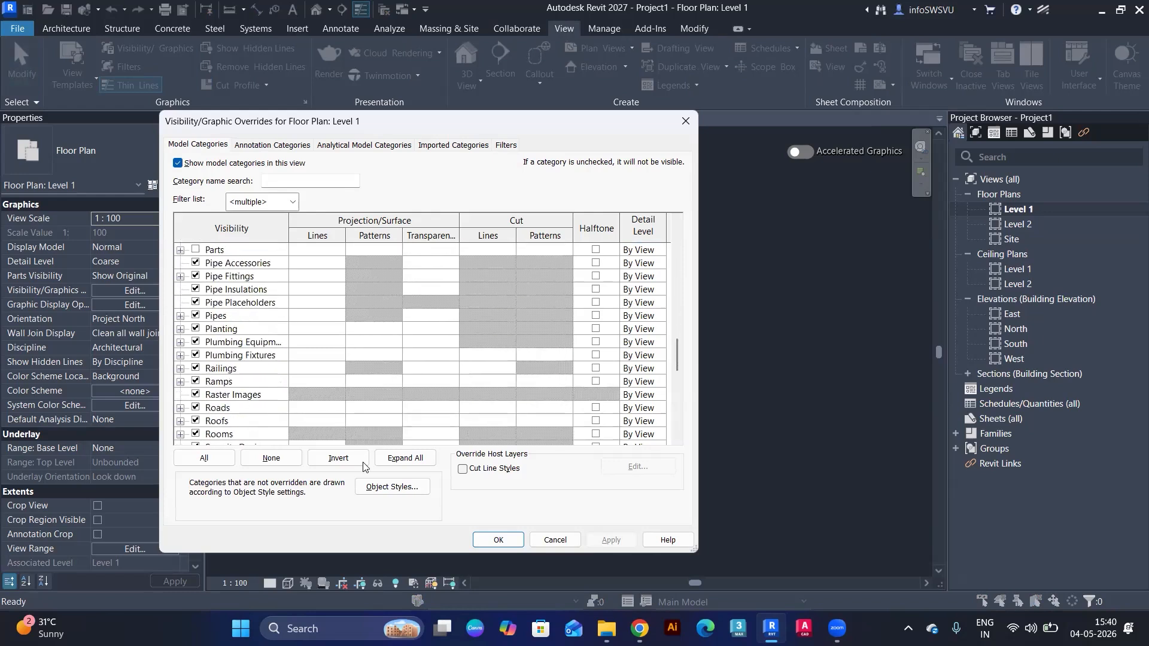
left_click(406, 487)
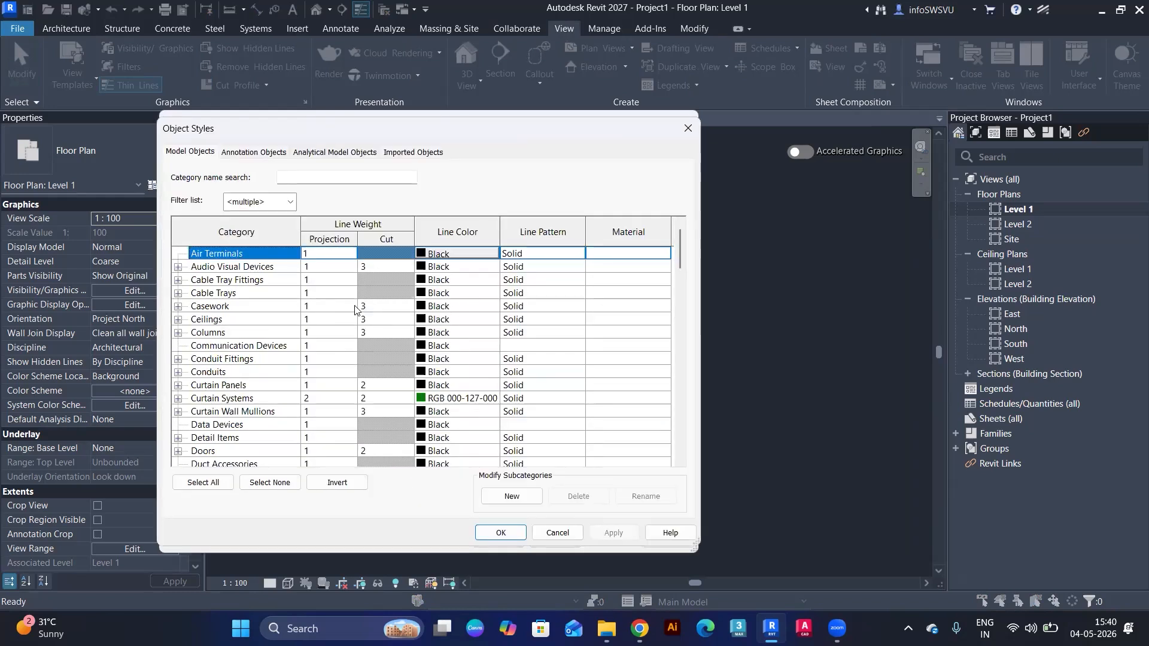
Step: Set the Walls category's line color to Magenta in Object Styles and confirm the style and visibility settings
scroll(355, 308, "down", 6)
scroll(354, 305, "down", 2)
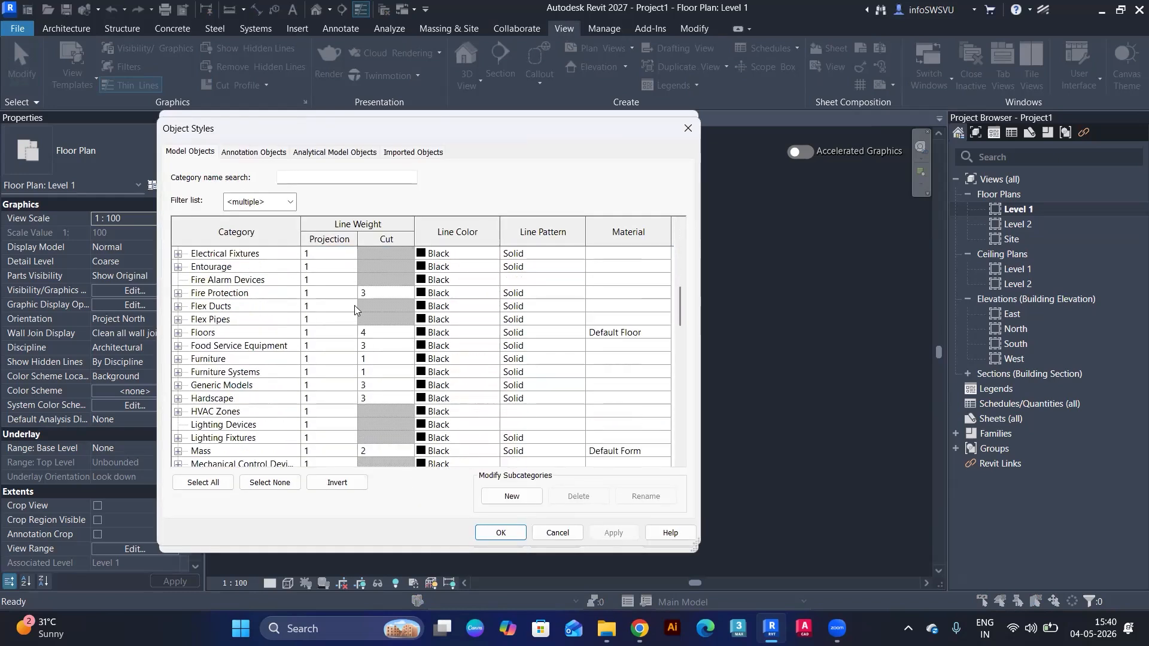
left_click_drag(679, 301, 684, 443)
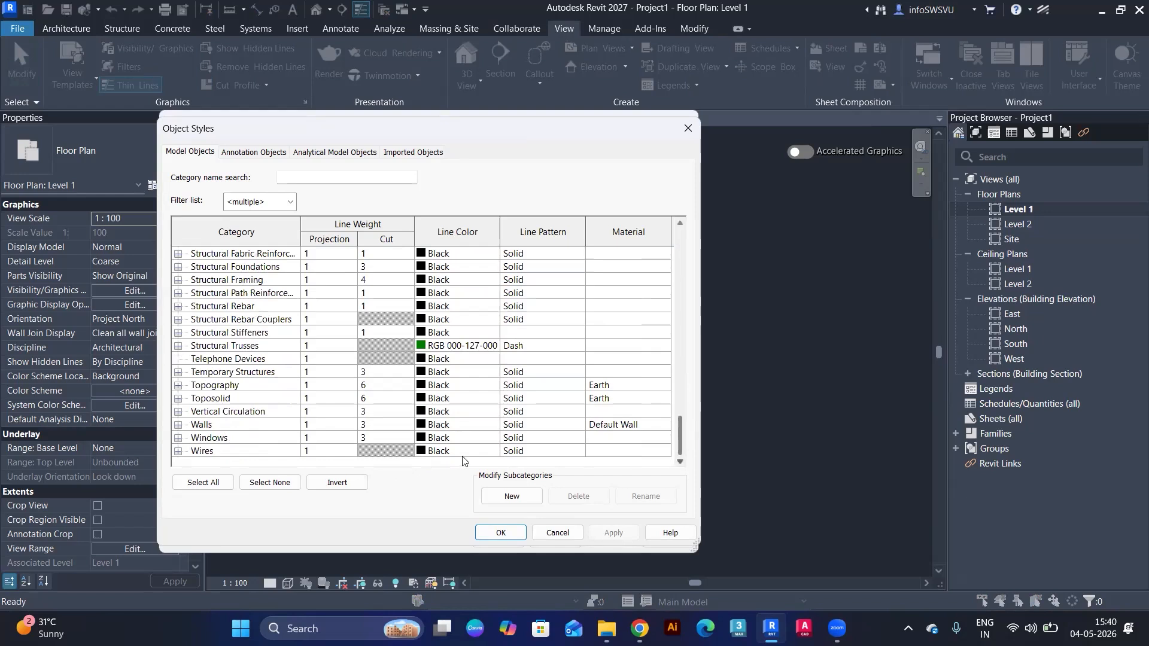
left_click(444, 427)
left_click(444, 426)
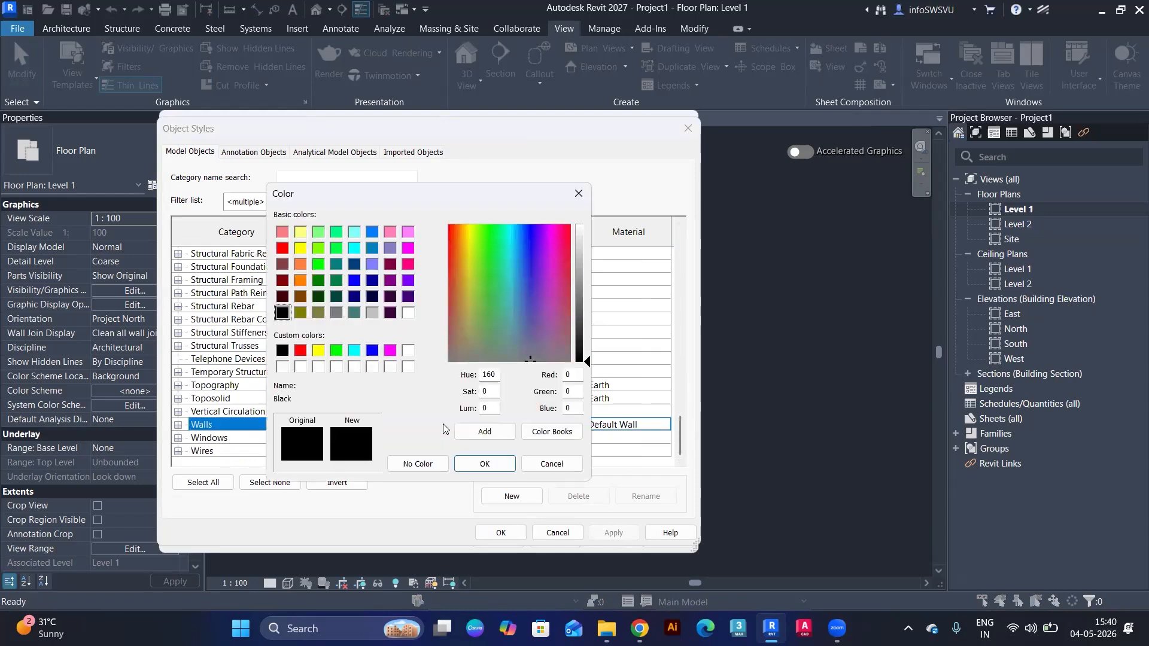
left_click(390, 350)
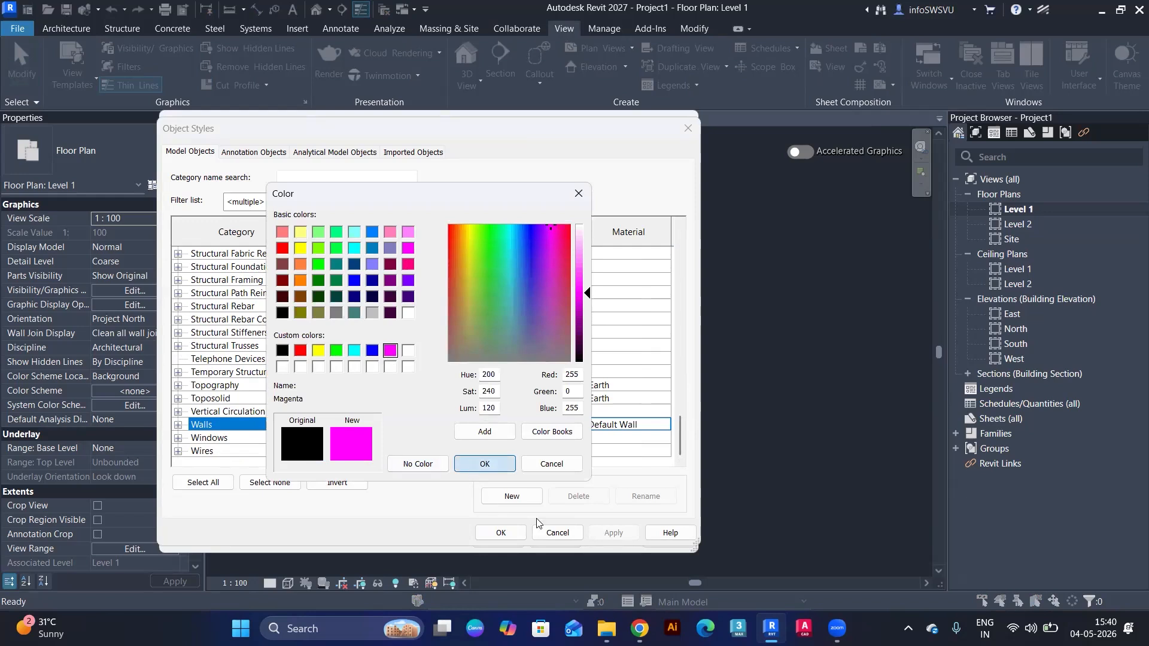
key("Return")
left_click(499, 533)
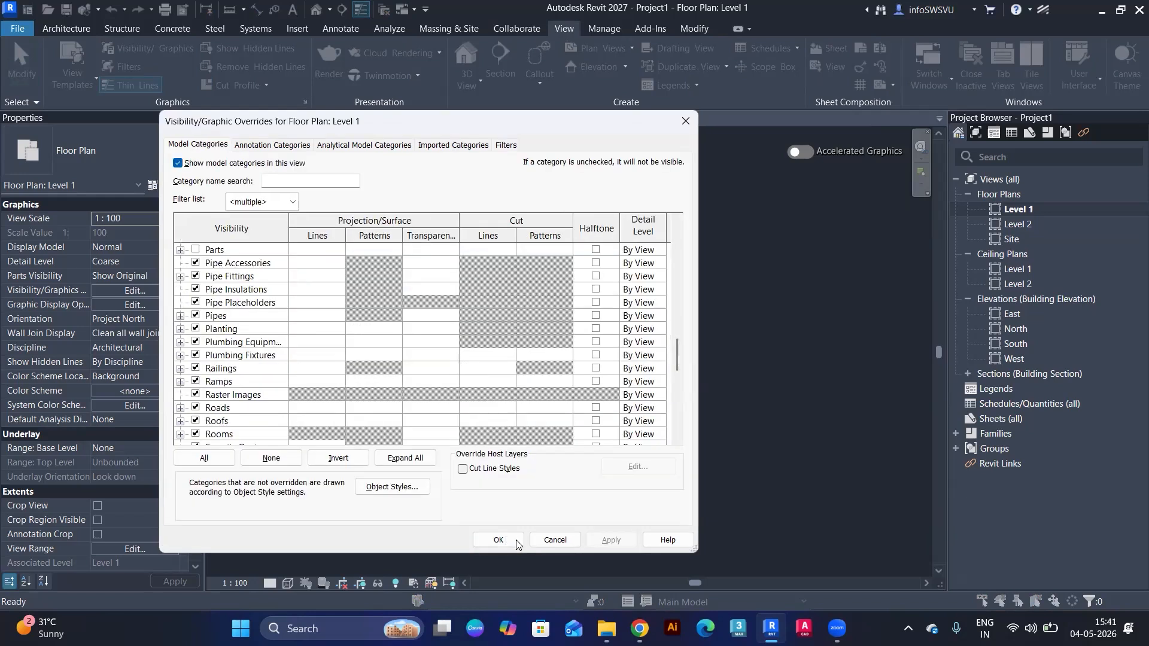
left_click(500, 541)
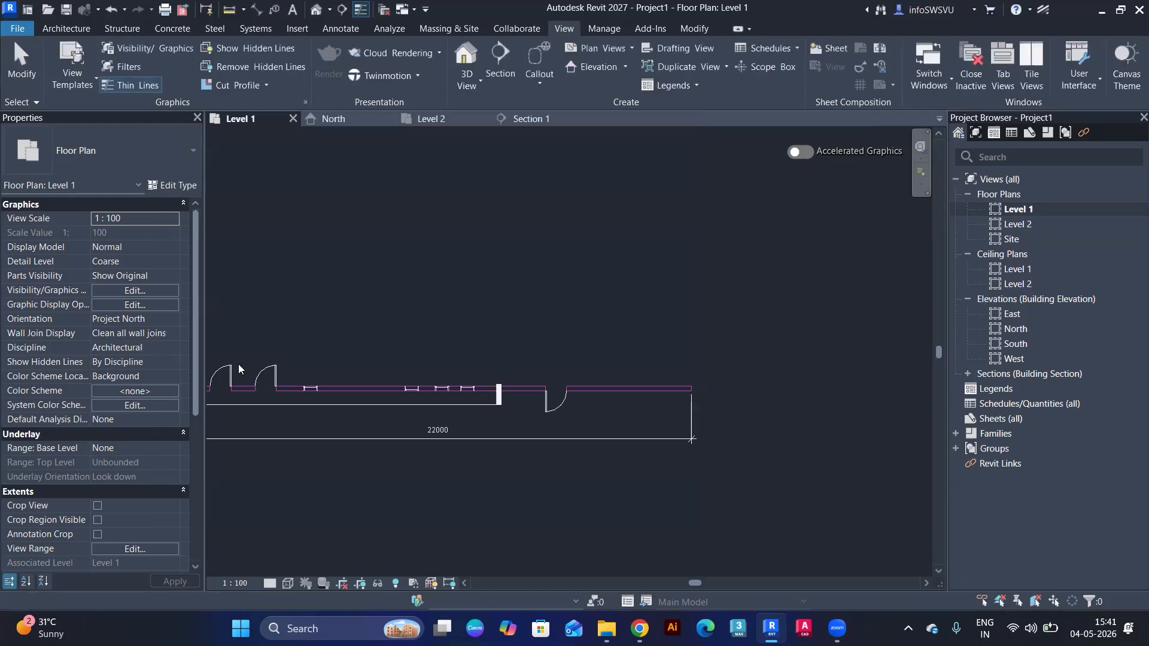
Step: Reopen Object Styles from the Level 1 visibility overrides and check the settings of the Walls category
scroll(701, 365, "down", 1)
scroll(568, 356, "up", 1)
key("v")
key("g")
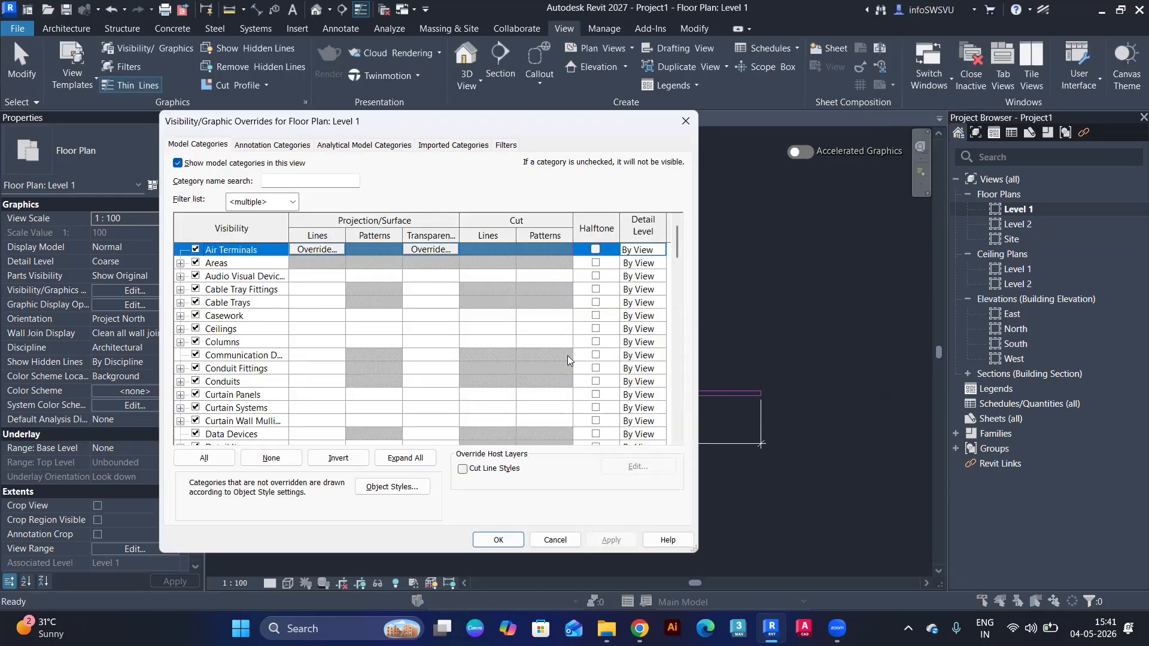
scroll(536, 365, "down", 1)
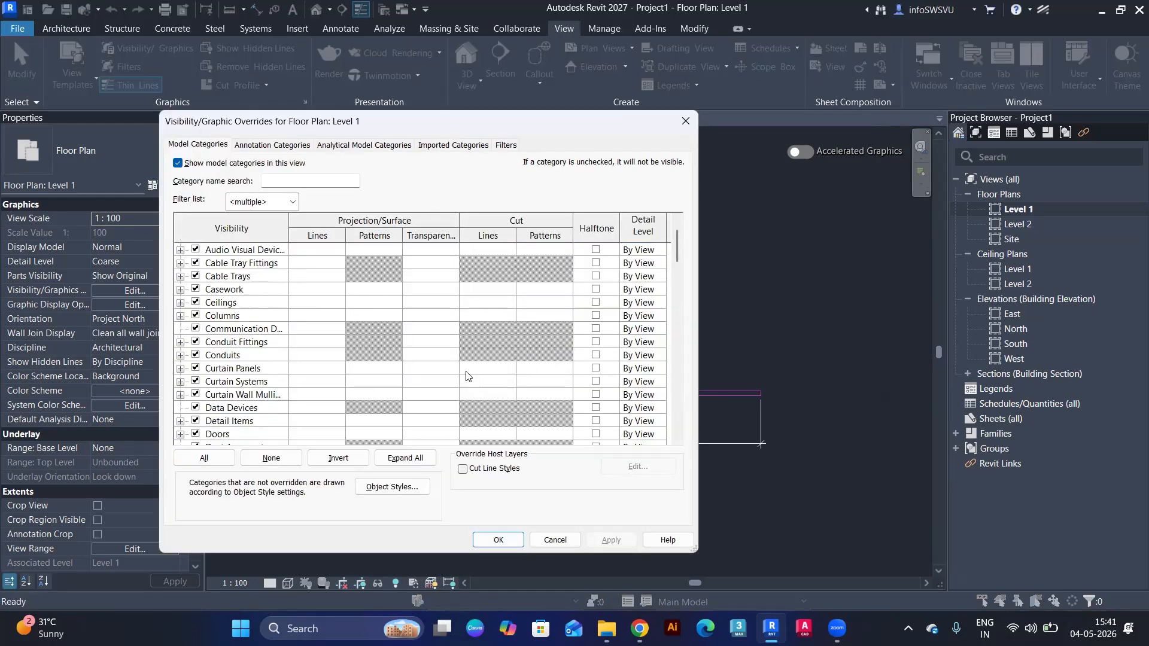
left_click(390, 487)
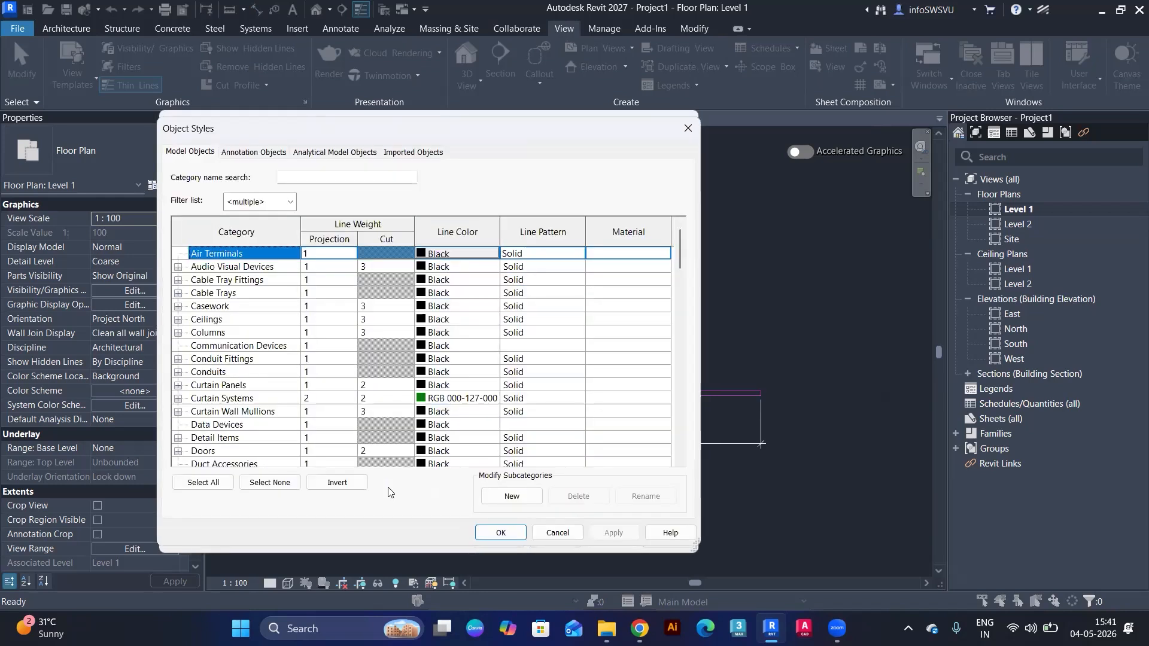
scroll(432, 331, "down", 2)
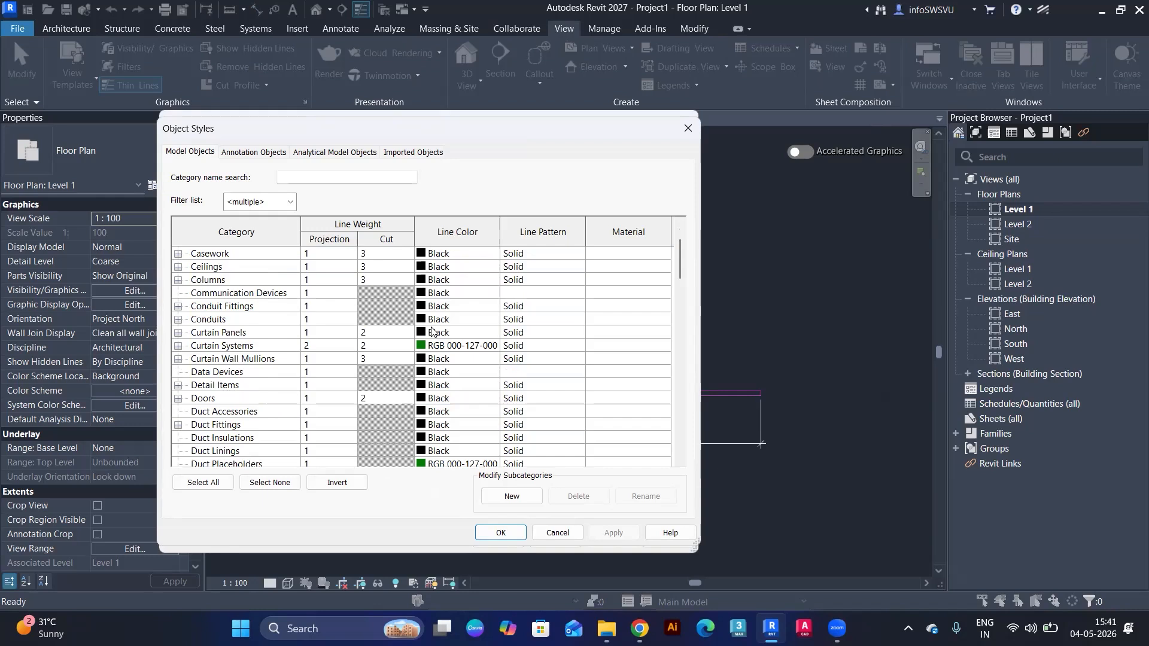
scroll(432, 331, "down", 4)
left_click_drag(681, 290, 680, 462)
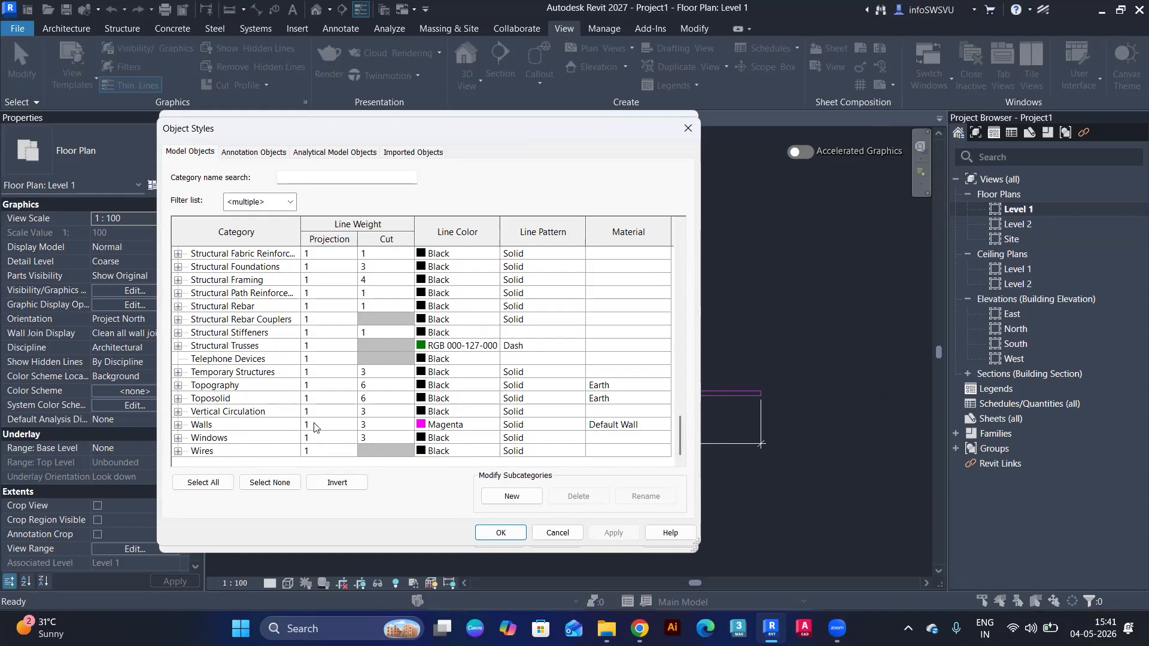
Step: Review the line patterns available for the Walls category, keep Solid, and return to the Level 1 plan
left_click(549, 427)
left_click(579, 426)
scroll(537, 472, "down", 3)
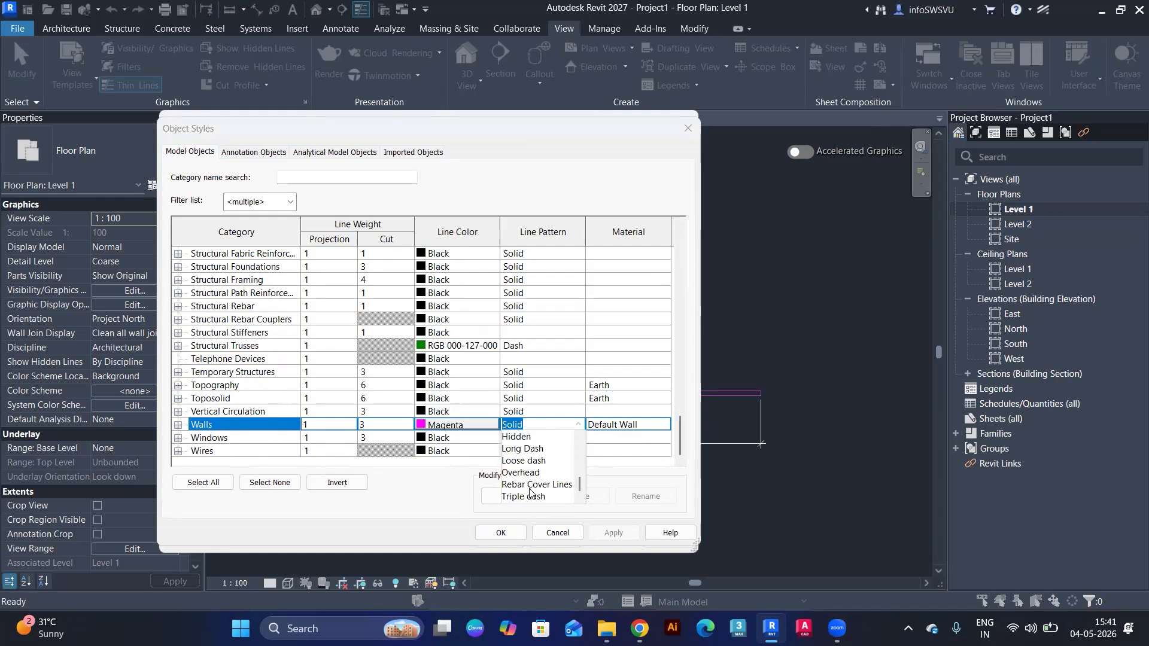
left_click(429, 506)
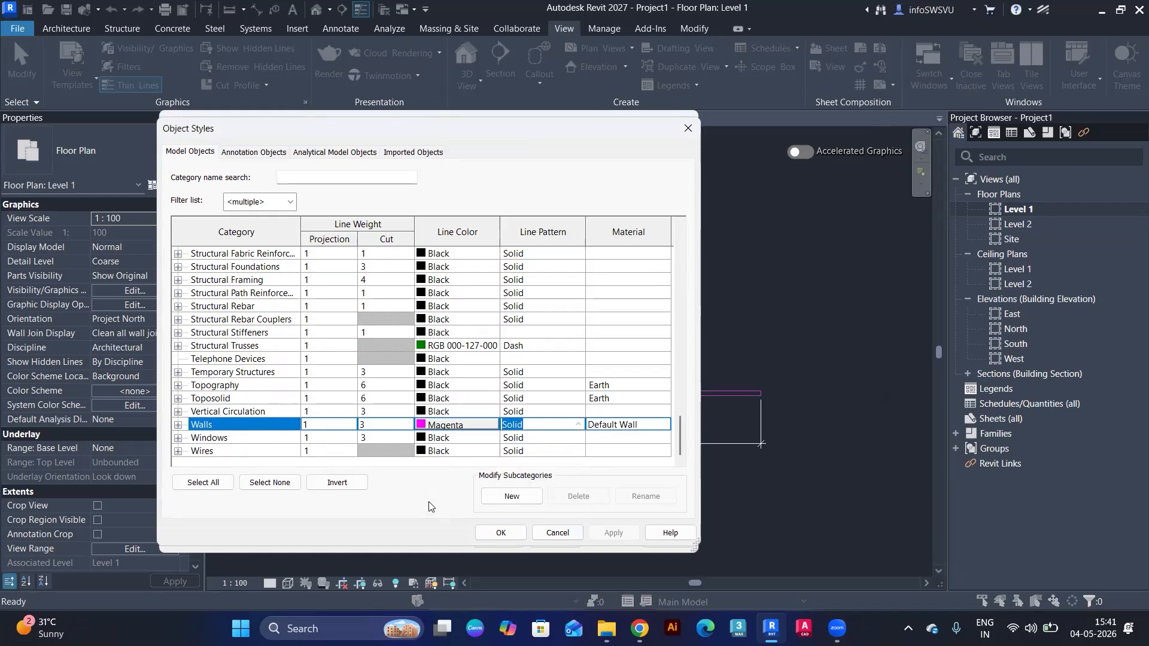
left_click(501, 533)
left_click(492, 539)
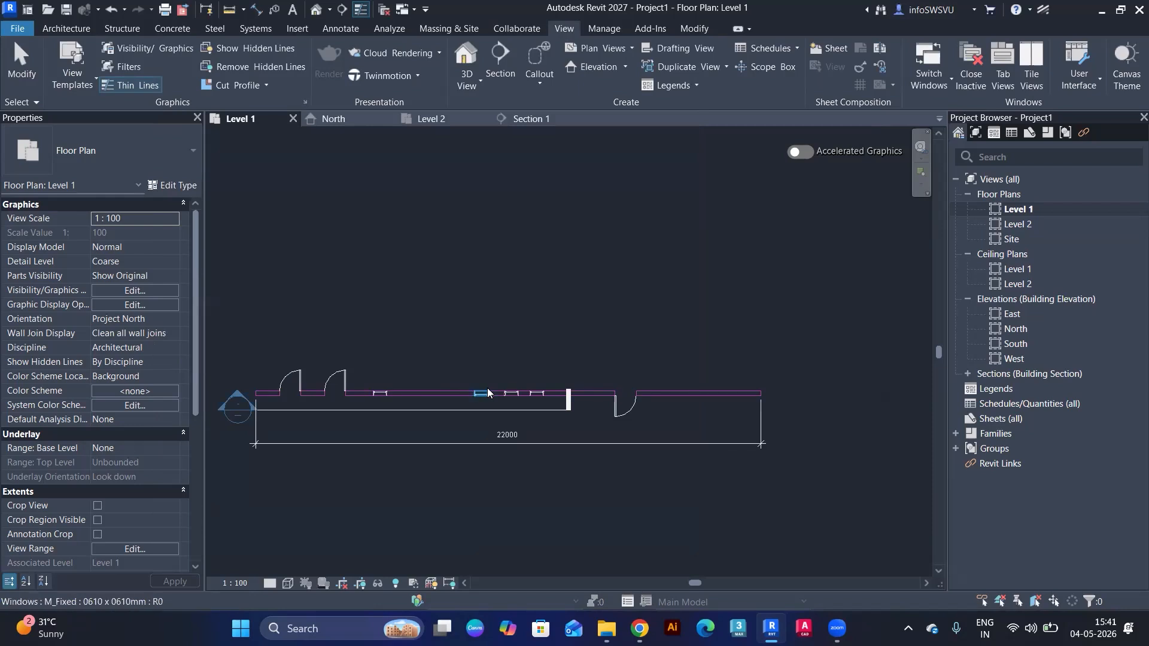
scroll(487, 388, "down", 2)
scroll(508, 353, "up", 2)
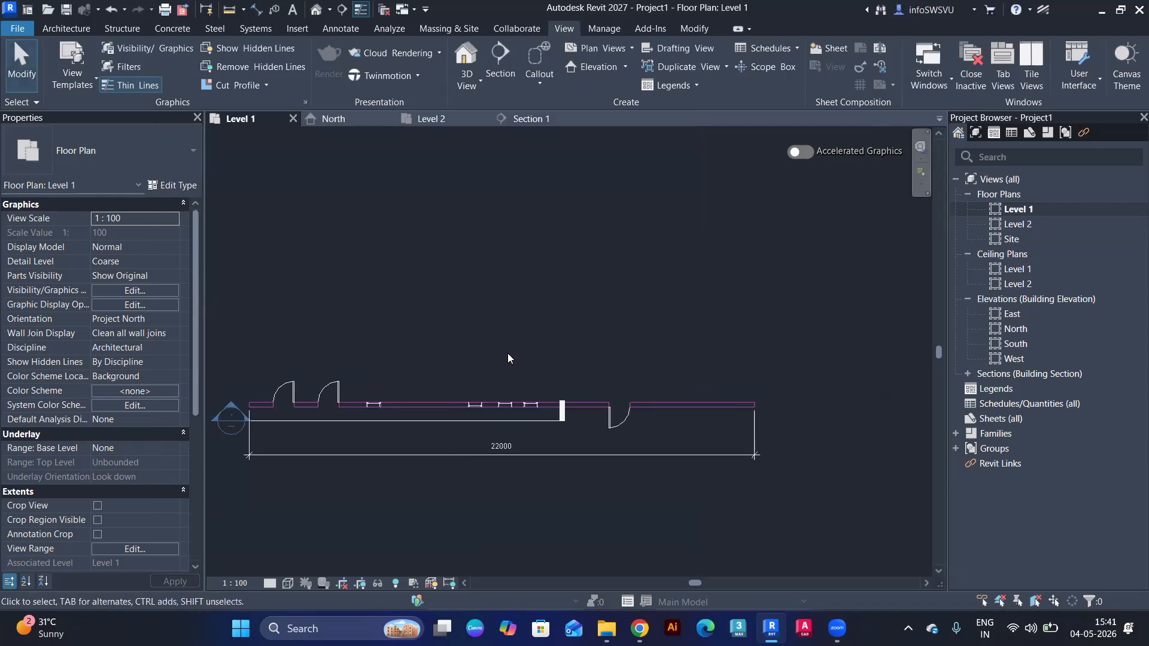